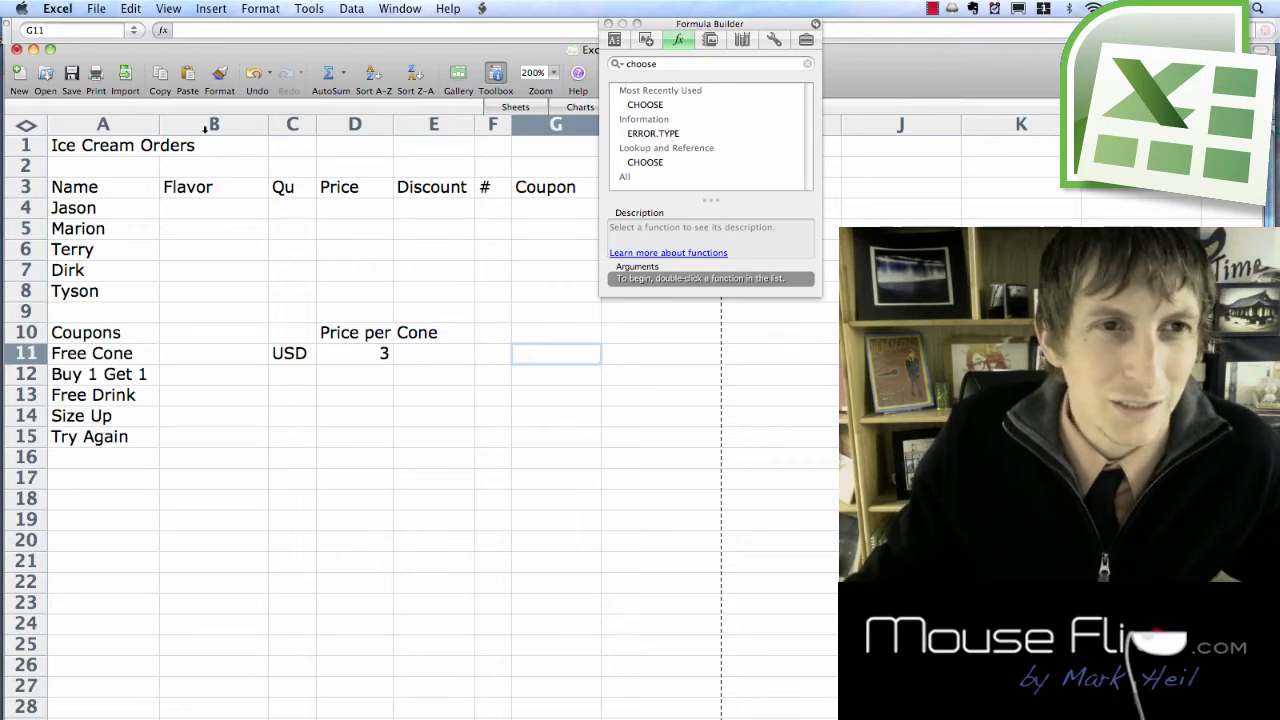
Make the Ice Cream Orders title in A1 bold.
{"action": "left_click", "coordinate": [310, 130]}
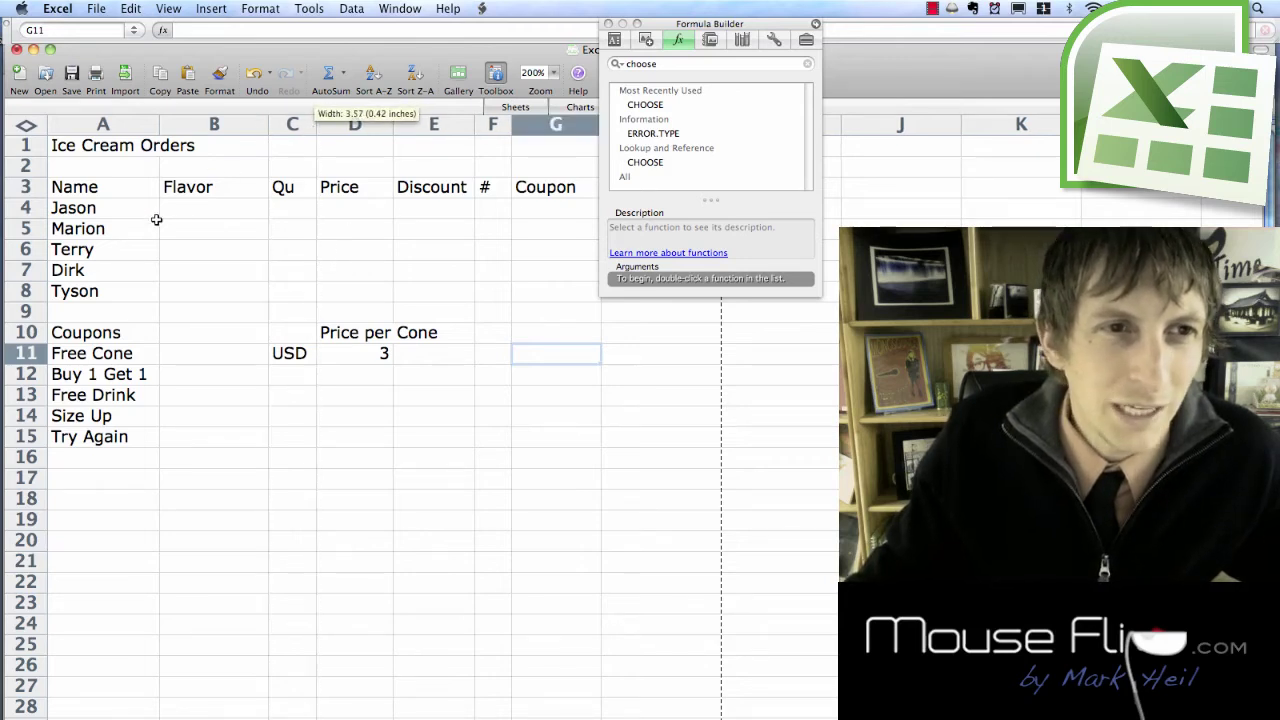
{"action": "left_click_drag", "start_coordinate": [77, 207], "coordinate": [80, 288]}
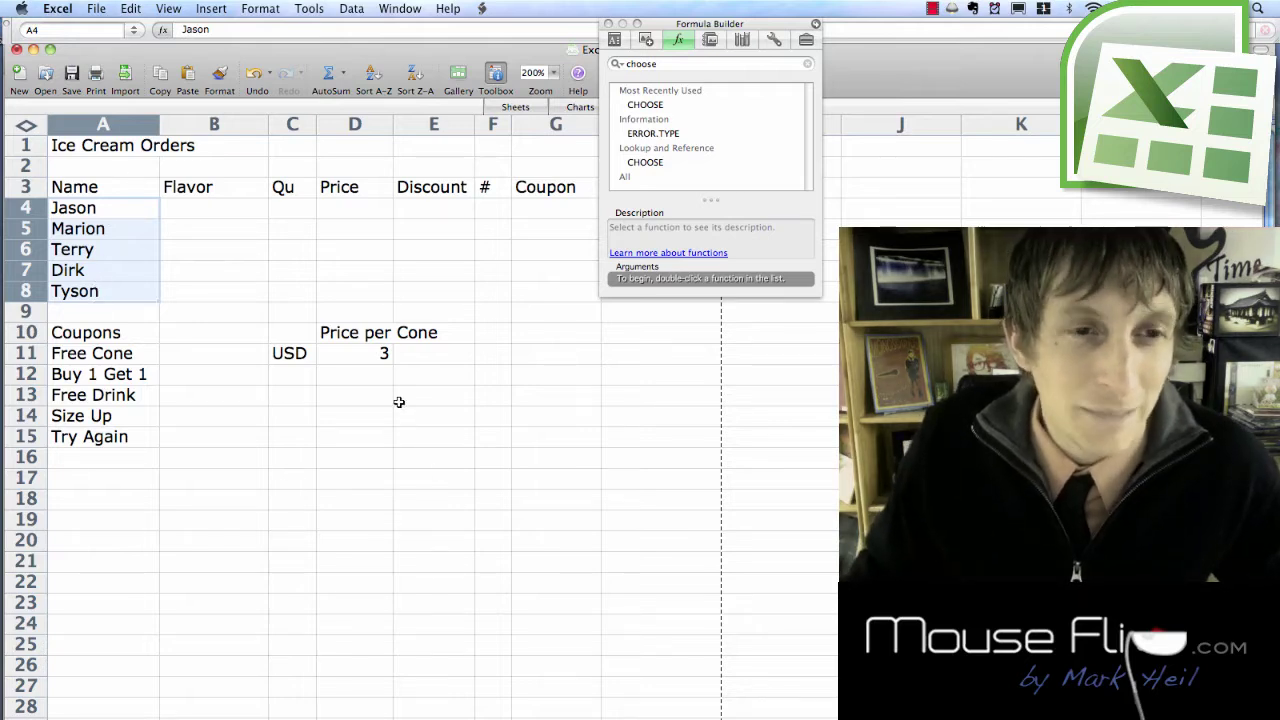
{"action": "left_click", "coordinate": [215, 269]}
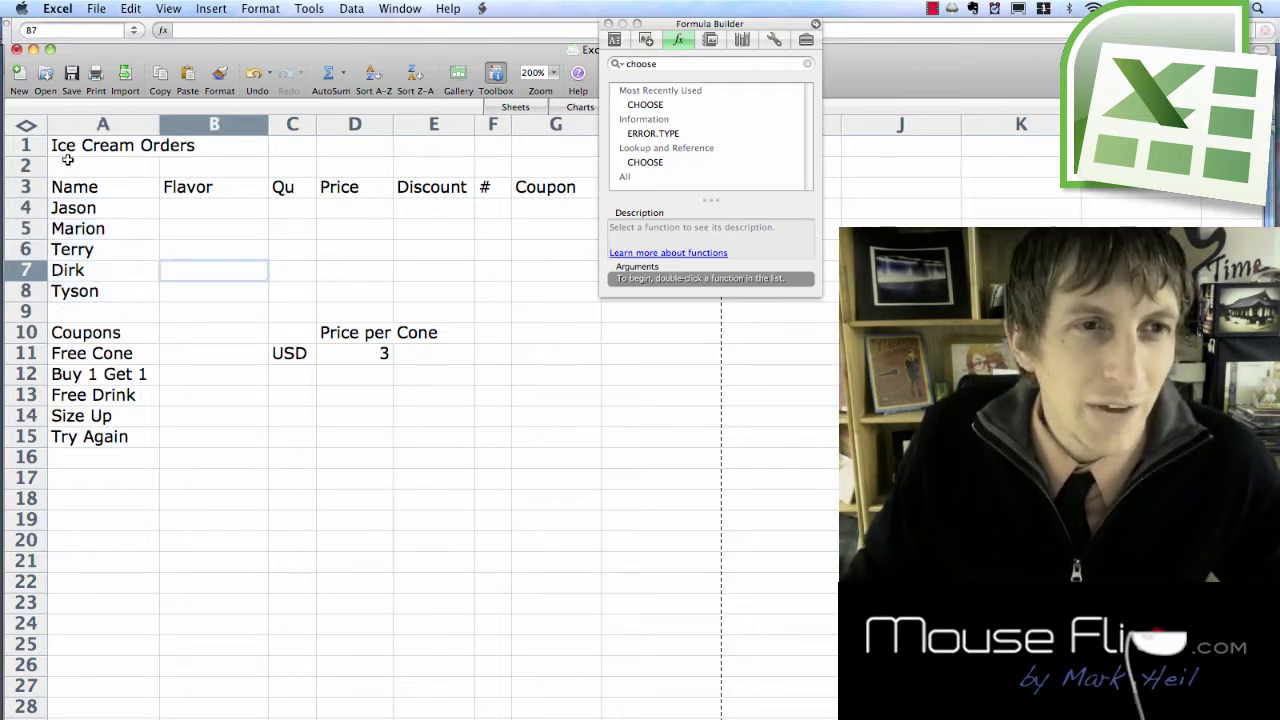
{"action": "left_click", "coordinate": [73, 150]}
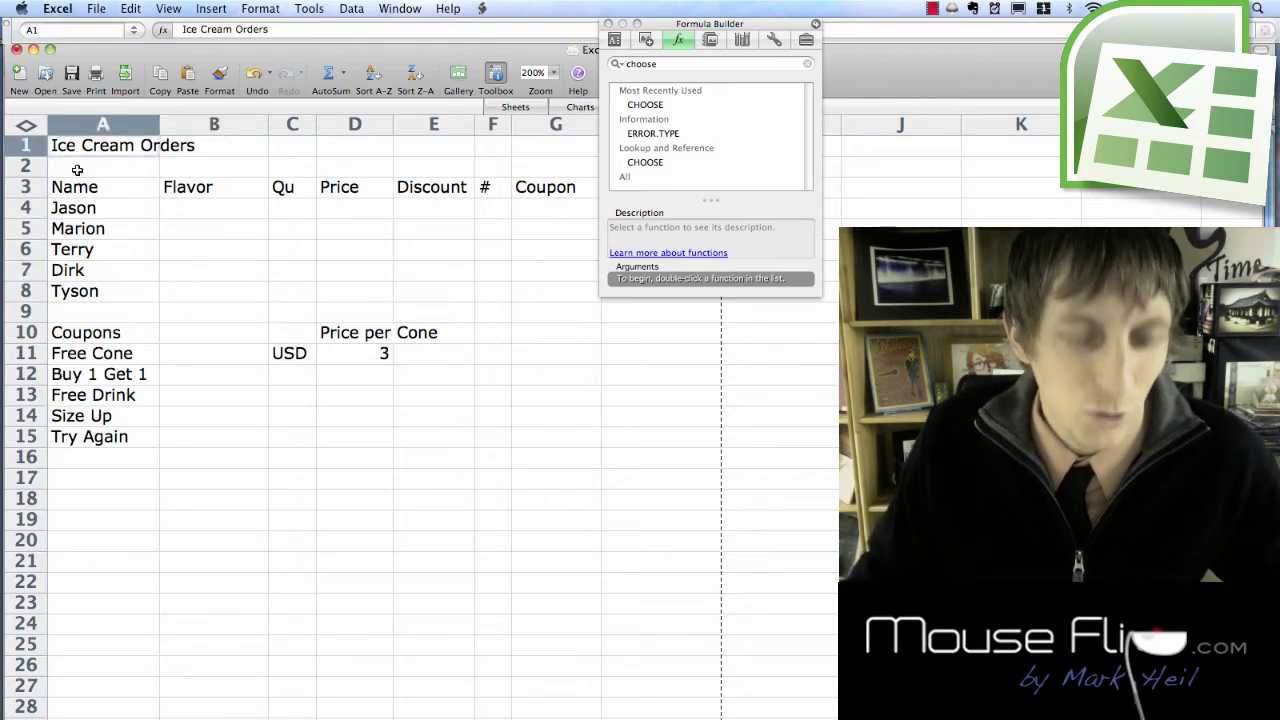
{"action": "key", "text": "super+b"}
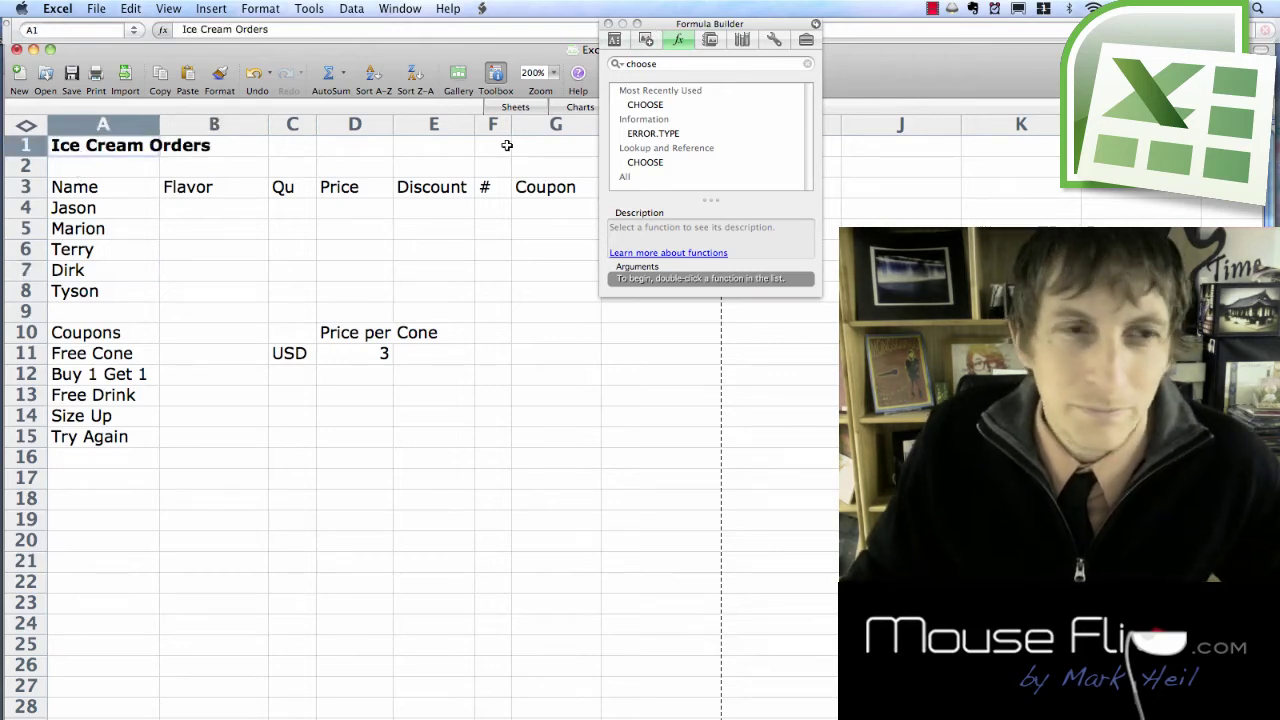
Bold the row 3 column headers and set them to font size 9.
{"action": "left_click", "coordinate": [612, 40]}
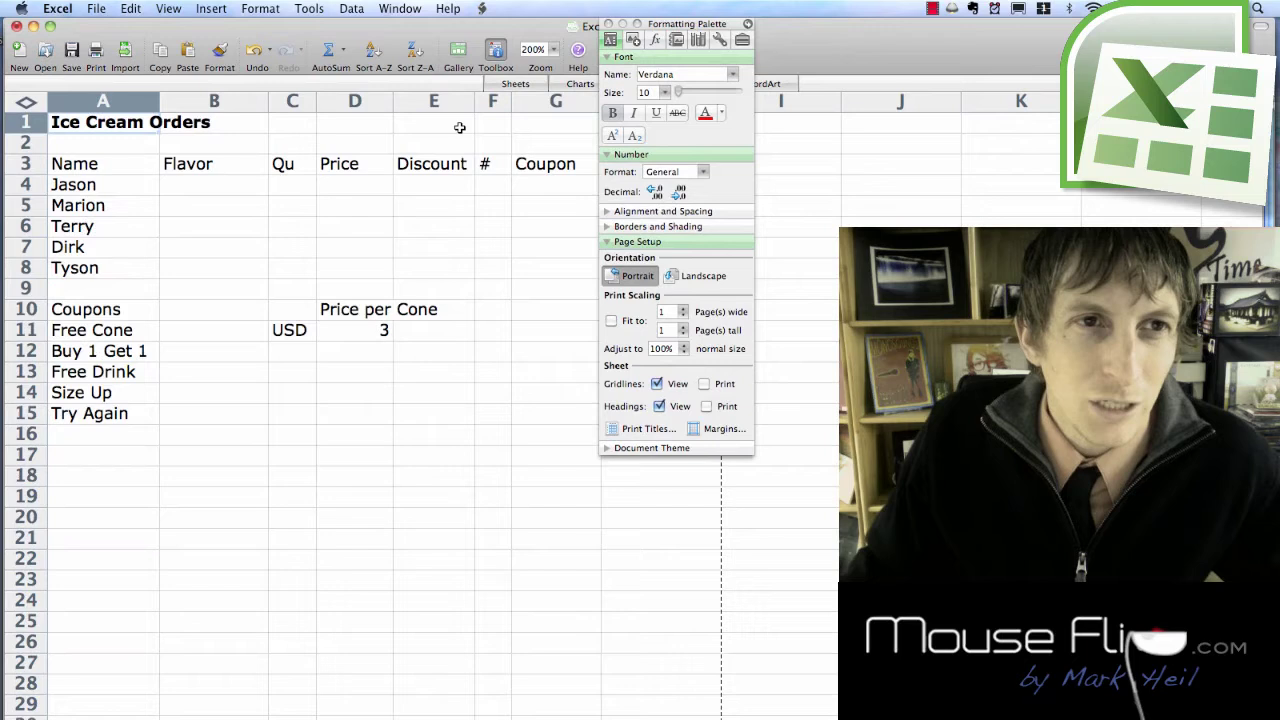
{"action": "left_click_drag", "start_coordinate": [76, 163], "coordinate": [527, 172]}
{"action": "left_click", "coordinate": [612, 113]}
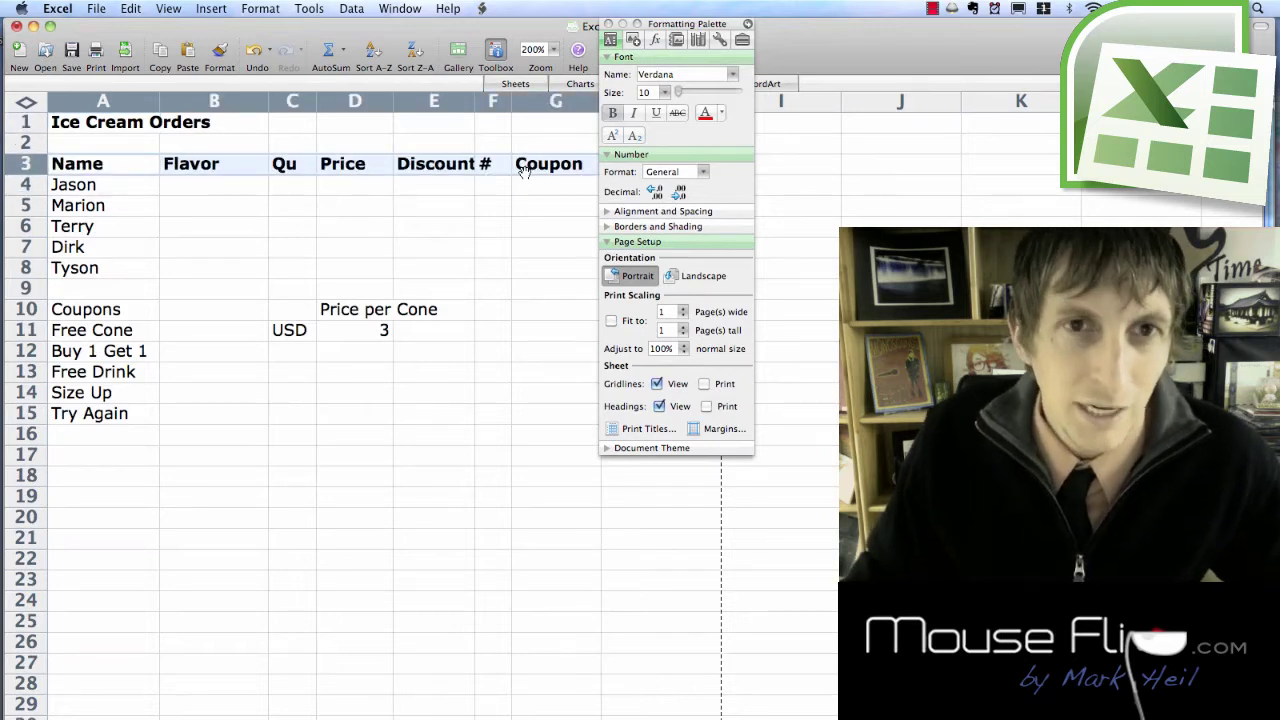
{"action": "left_click", "coordinate": [664, 92]}
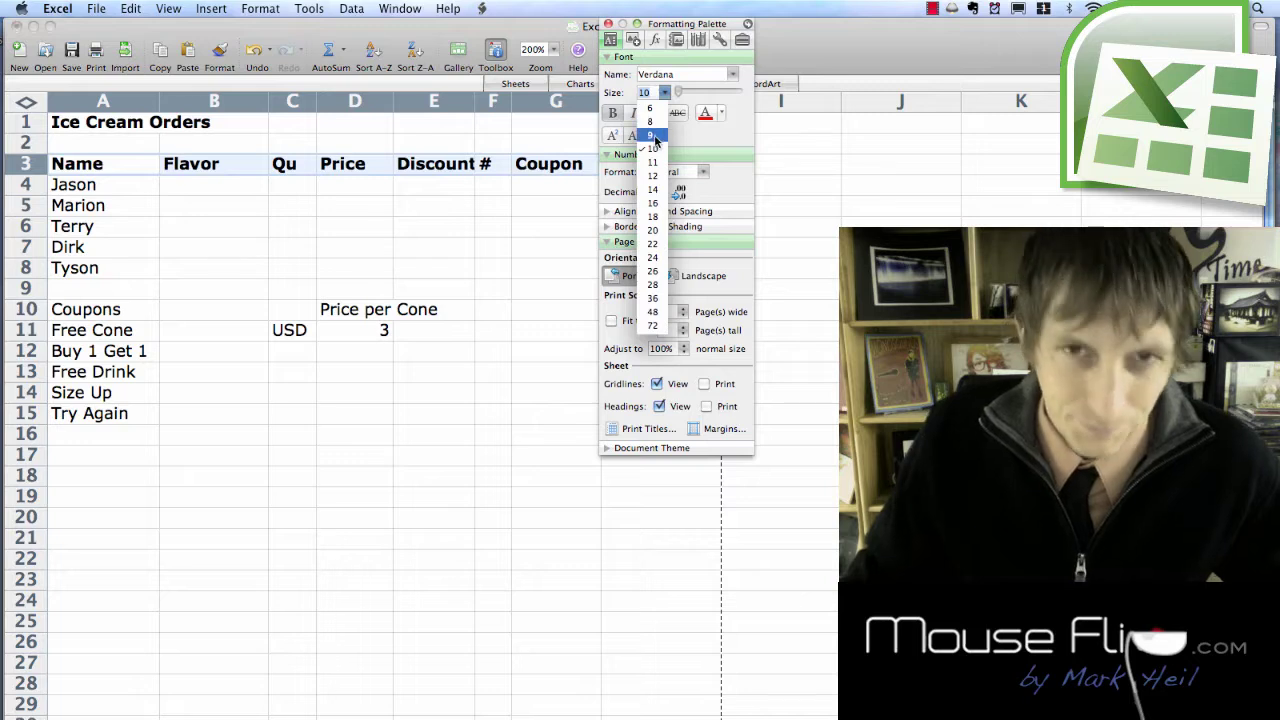
{"action": "left_click", "coordinate": [653, 137]}
{"action": "left_click", "coordinate": [410, 228]}
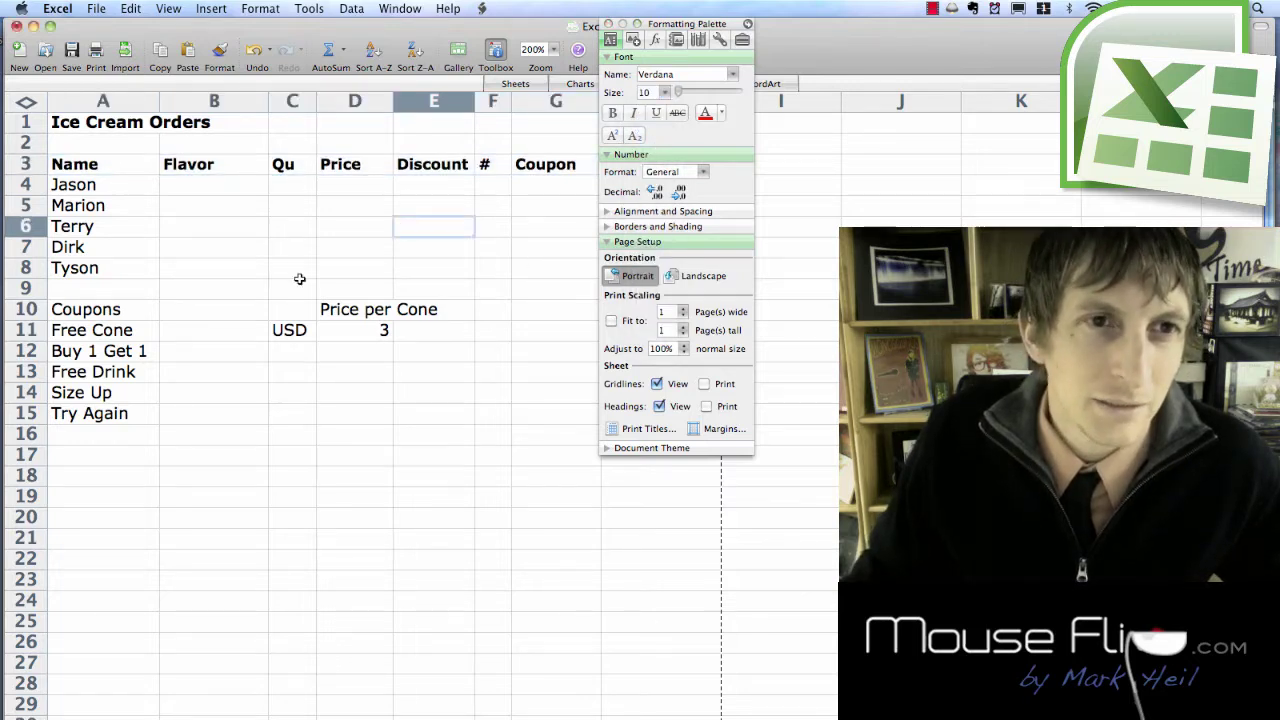
Bold the Coupons and Price per Cone labels.
{"action": "left_click", "coordinate": [85, 313]}
{"action": "key", "text": "super+b"}
{"action": "left_click", "coordinate": [128, 430]}
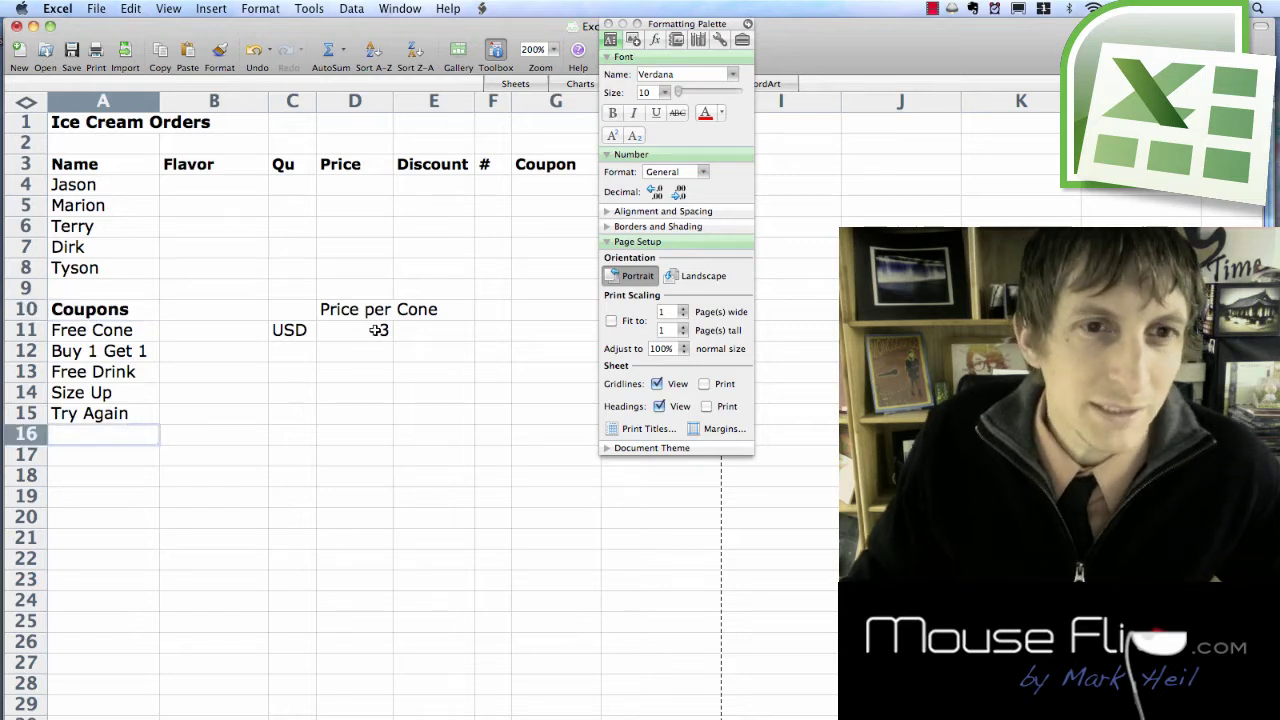
{"action": "left_click", "coordinate": [340, 311]}
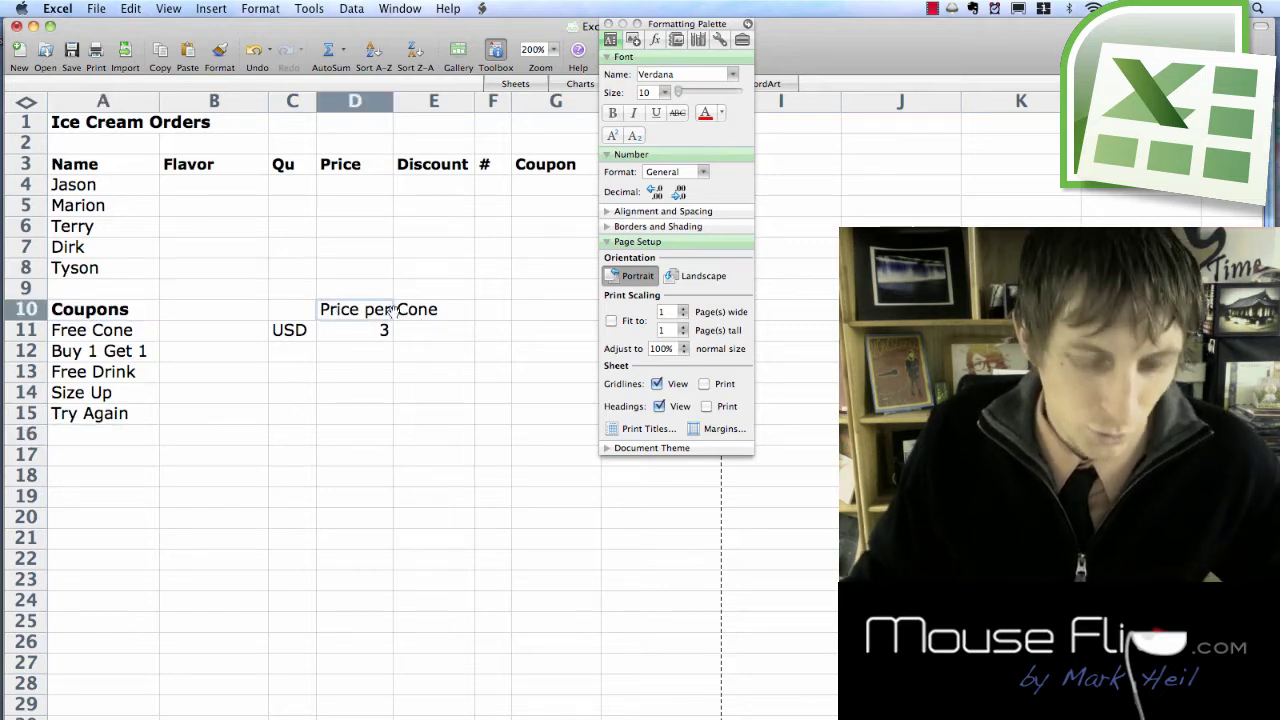
{"action": "key", "text": "super+b"}
{"action": "left_click", "coordinate": [390, 370]}
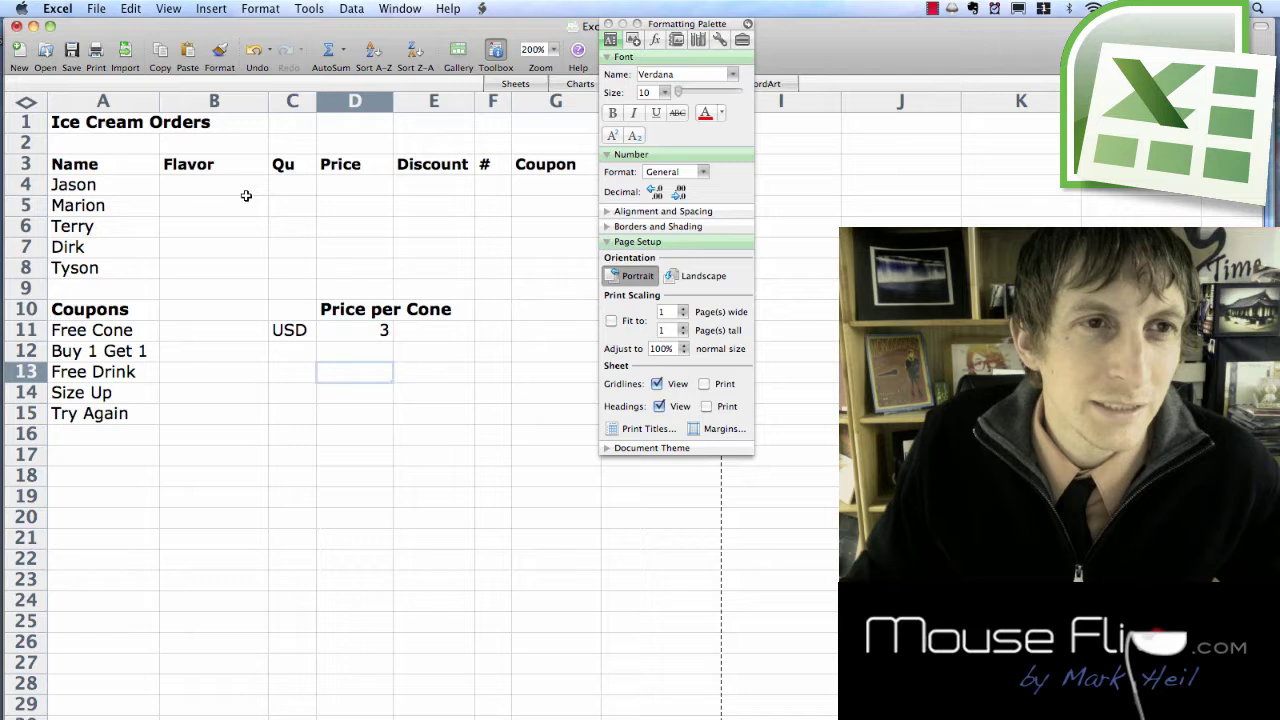
Insert a blank column before the names column.
{"action": "left_click", "coordinate": [102, 103]}
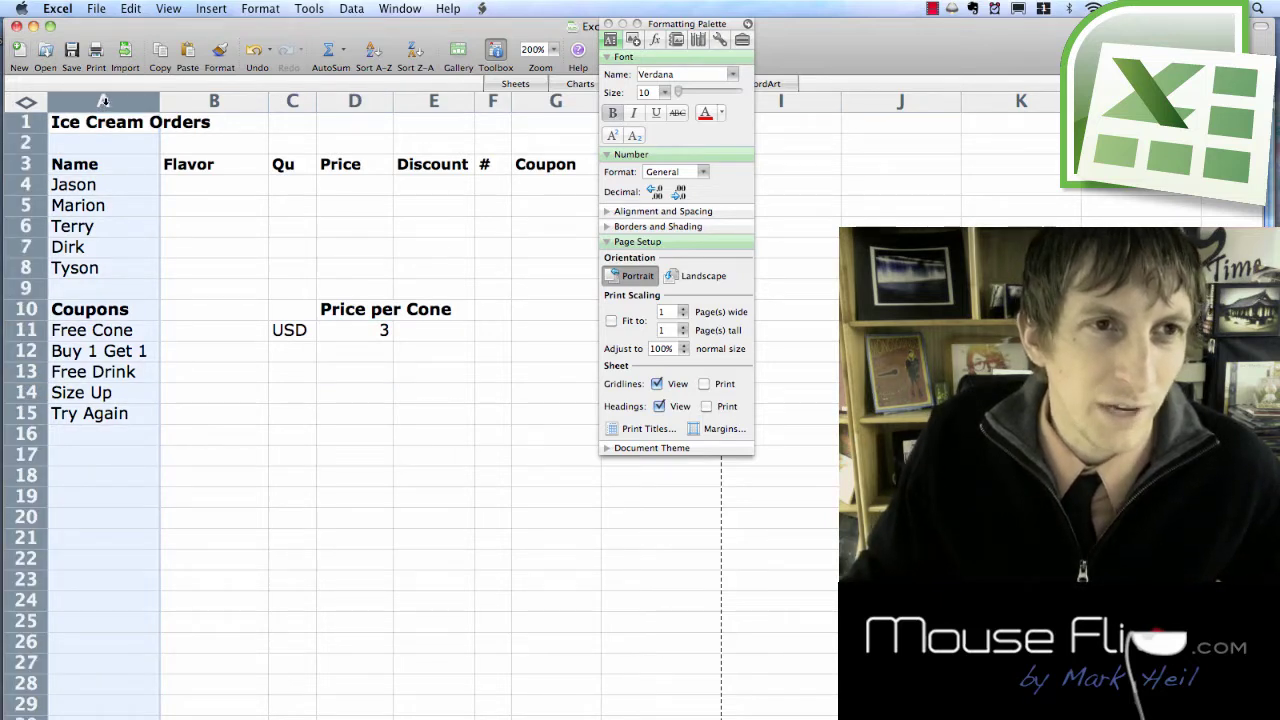
{"action": "right_click", "coordinate": [104, 103]}
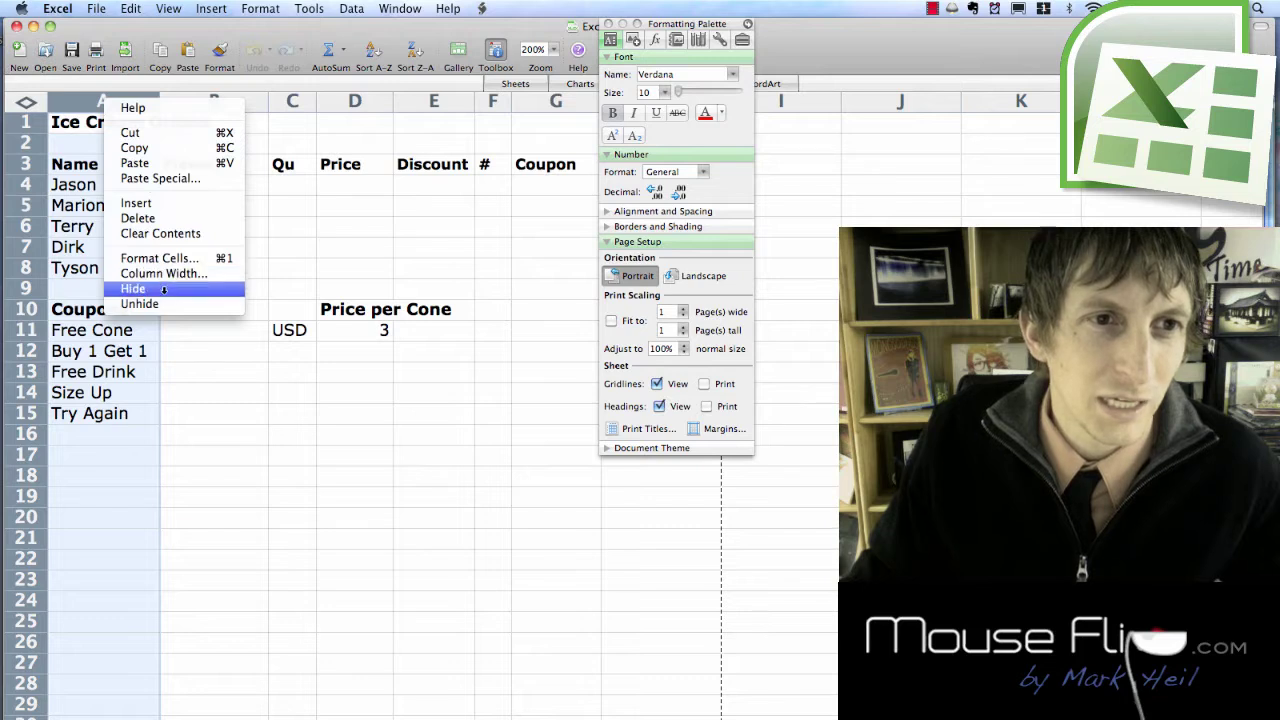
{"action": "left_click", "coordinate": [172, 204]}
Enter order numbers 1, 2 and 3 beside the first three names.
{"action": "left_click", "coordinate": [123, 216]}
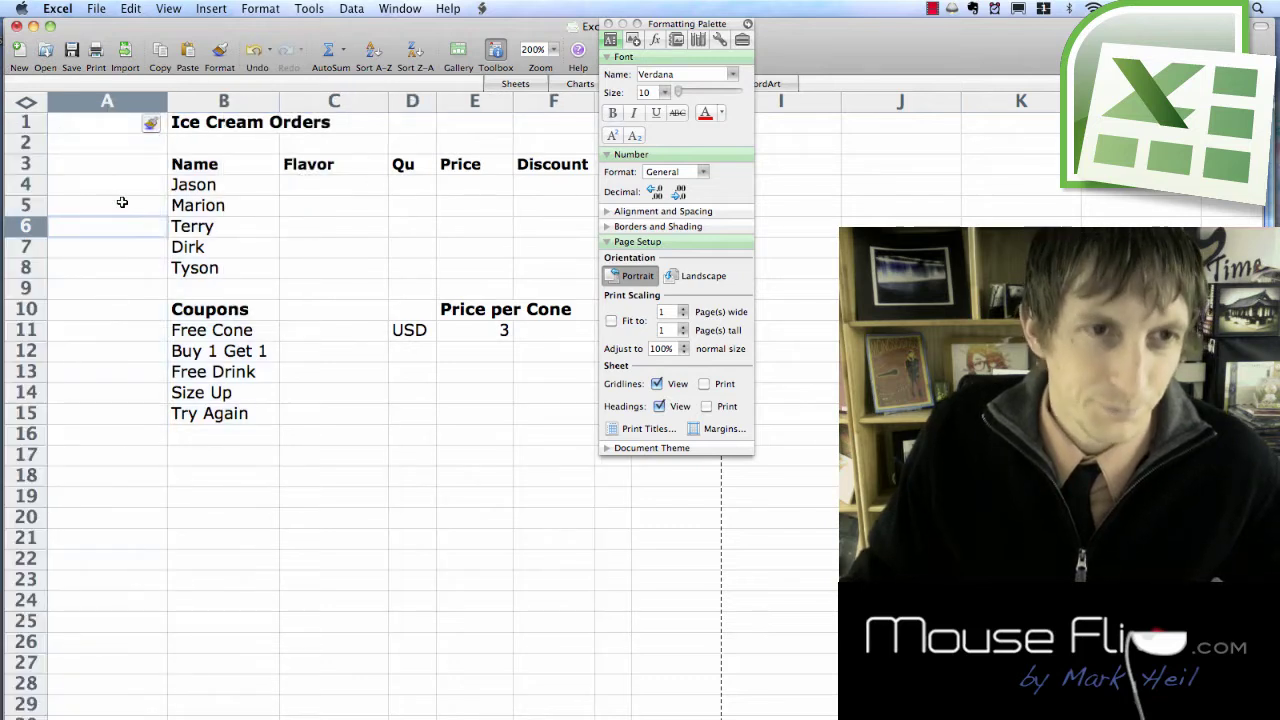
{"action": "left_click", "coordinate": [122, 193]}
{"action": "type", "text": "1"}
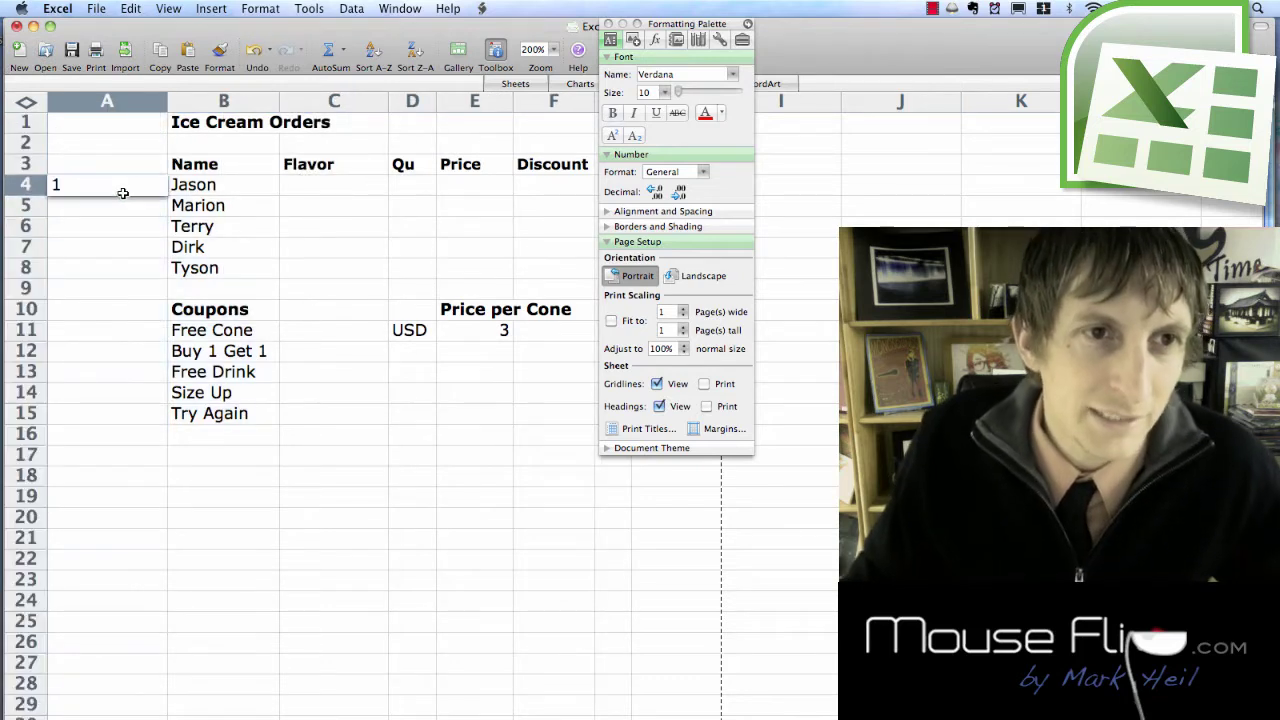
{"action": "key", "text": "Return"}
{"action": "type", "text": "2"}
{"action": "key", "text": "Return"}
{"action": "type", "text": "3"}
{"action": "key", "text": "Return"}
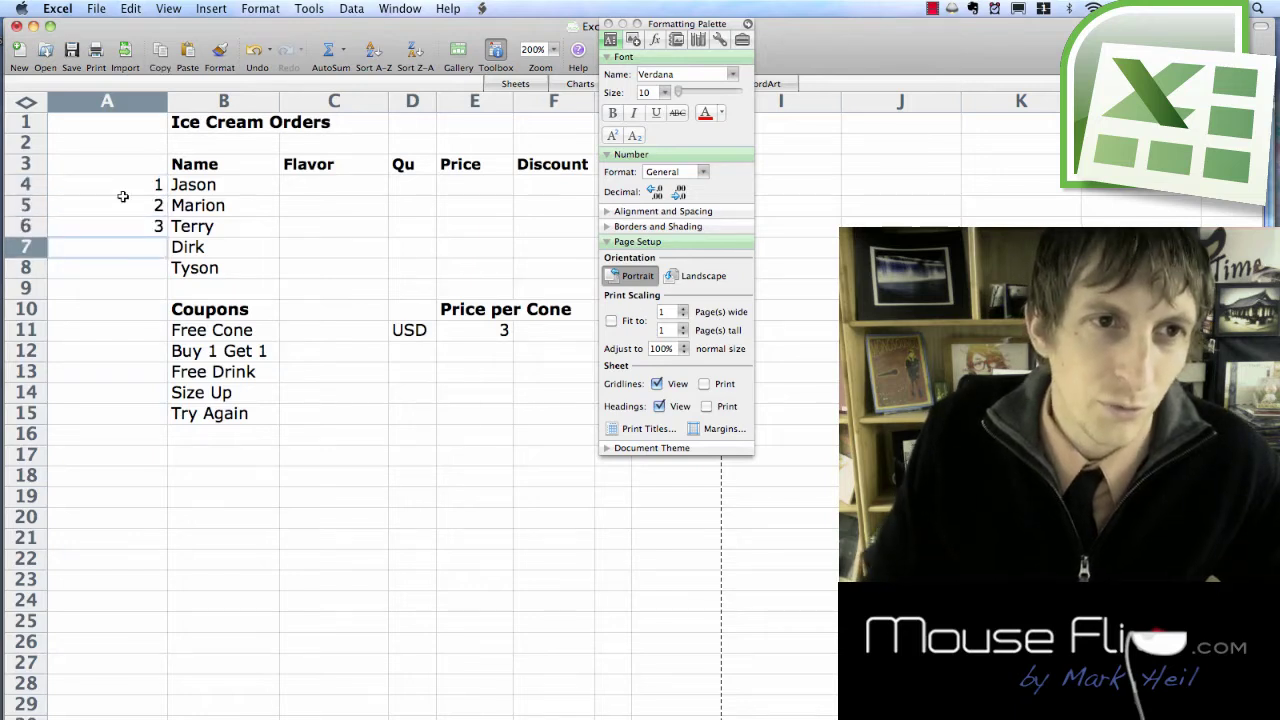
Extend the numbering series to 5 and autofit column A to its numbers.
{"action": "left_click", "coordinate": [122, 193]}
{"action": "left_click_drag", "start_coordinate": [122, 193], "coordinate": [165, 272]}
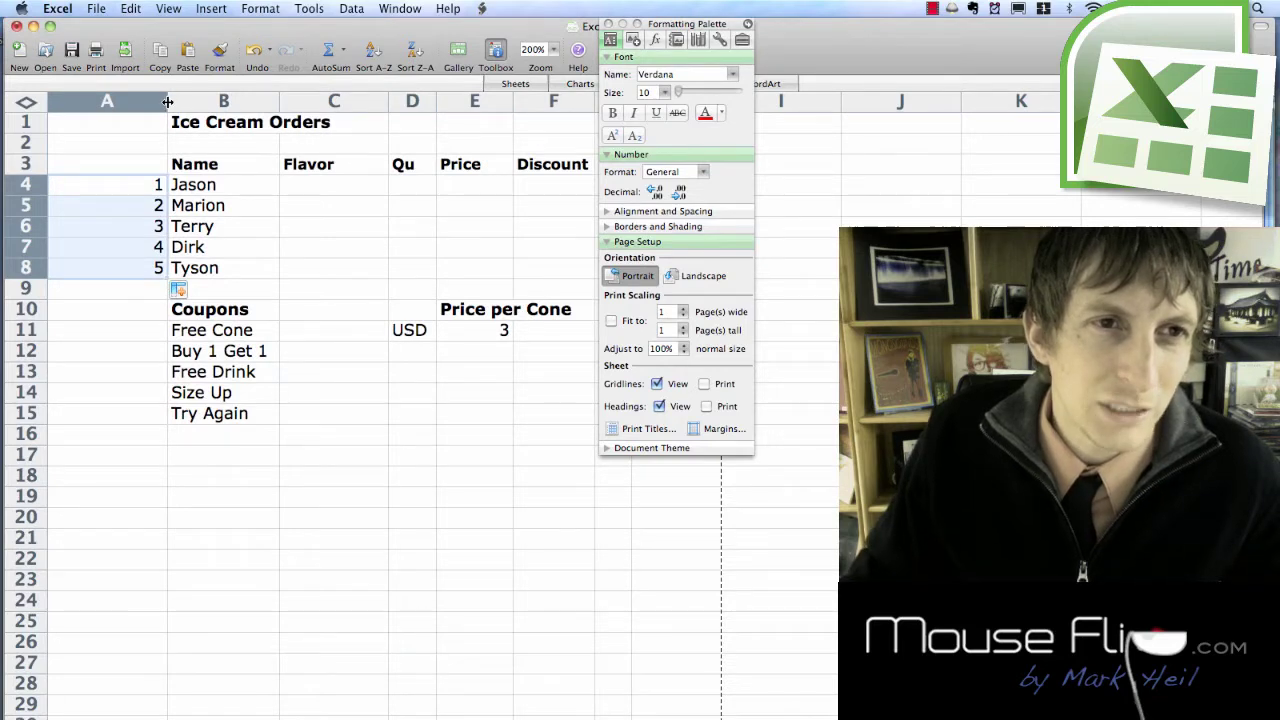
{"action": "double_click", "coordinate": [168, 102]}
{"action": "left_click", "coordinate": [150, 290]}
{"action": "left_click", "coordinate": [220, 254]}
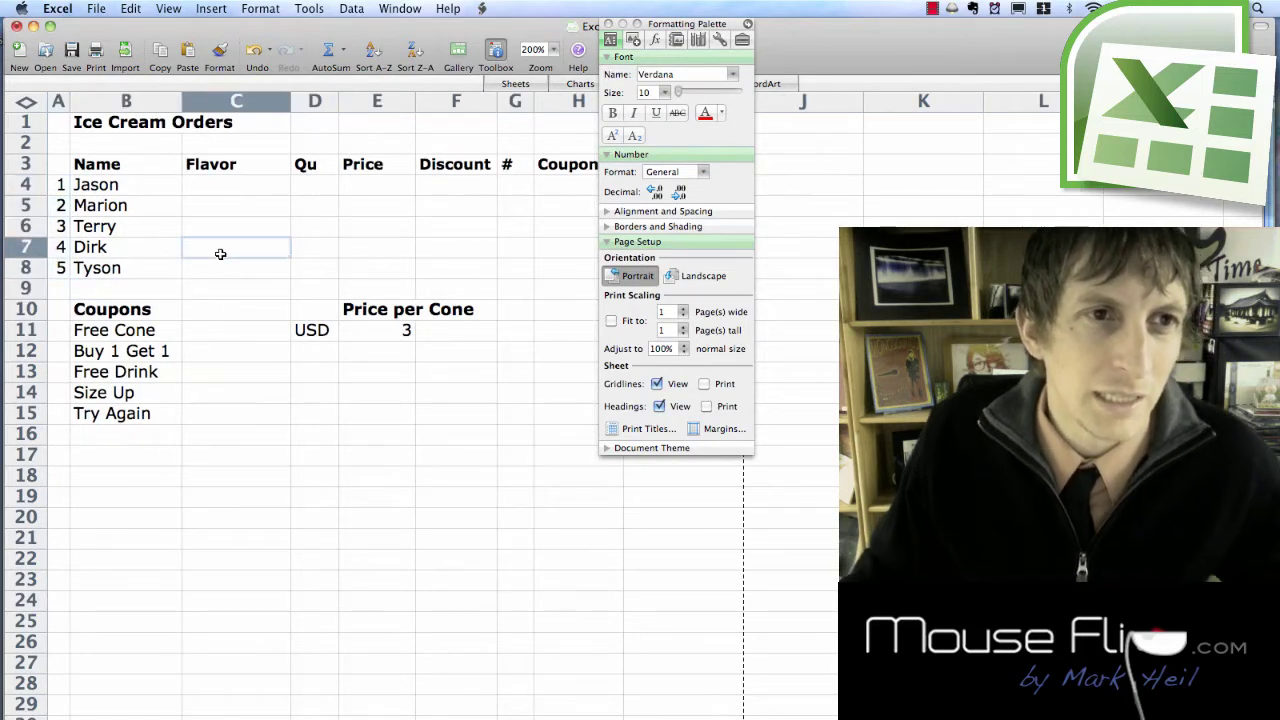
{"action": "left_click", "coordinate": [153, 191]}
{"action": "left_click", "coordinate": [120, 126]}
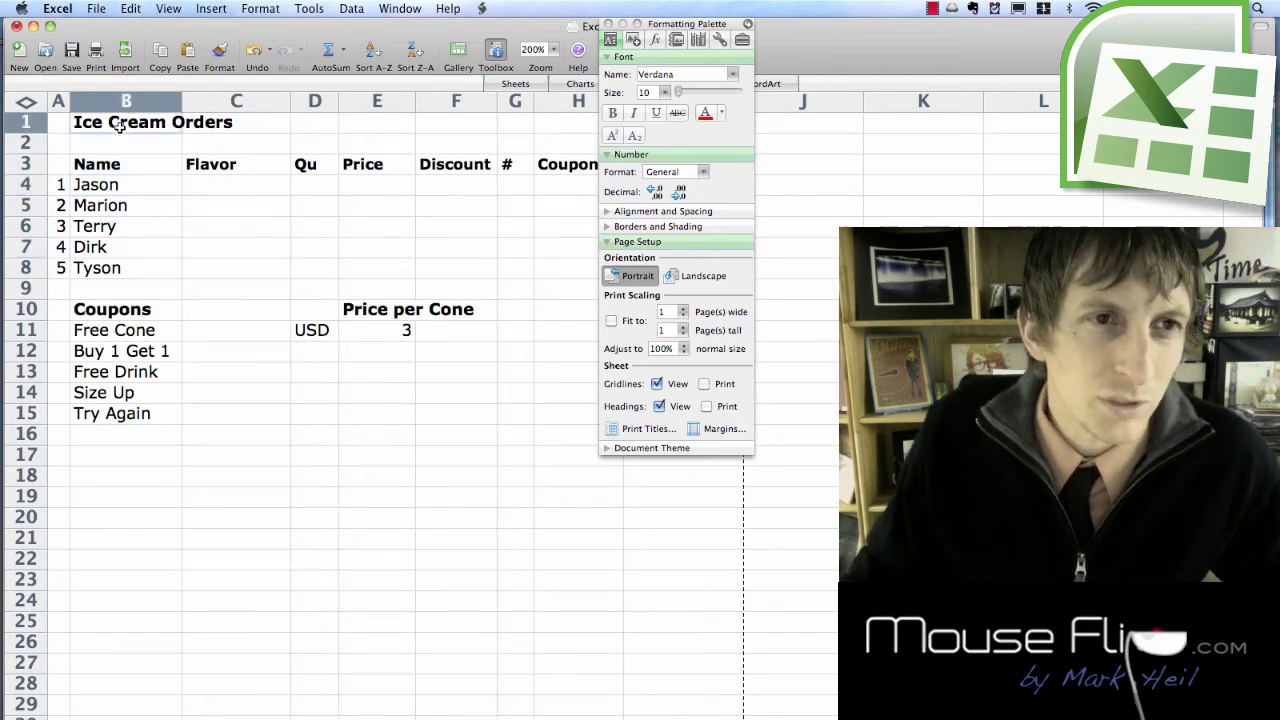
Enter quantities 2, 1, 1, 5 and 3 in the Qu column for the five orders.
{"action": "left_click", "coordinate": [177, 210]}
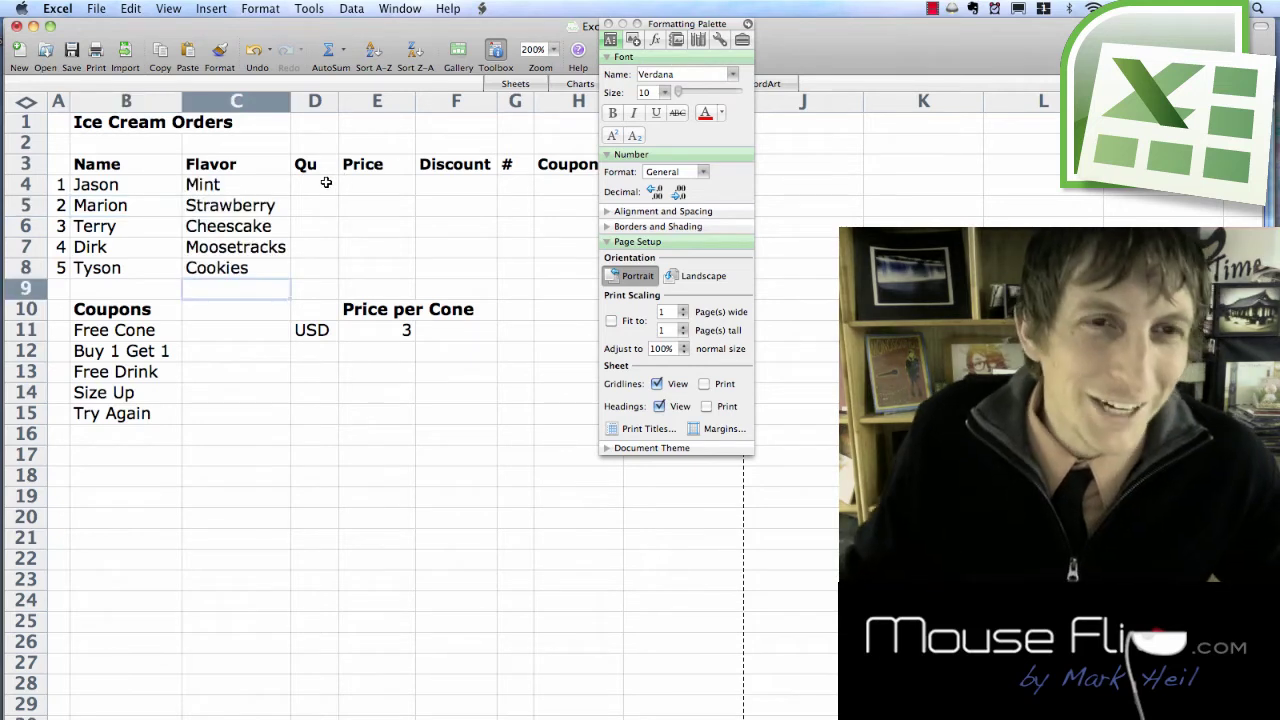
{"action": "left_click", "coordinate": [325, 183]}
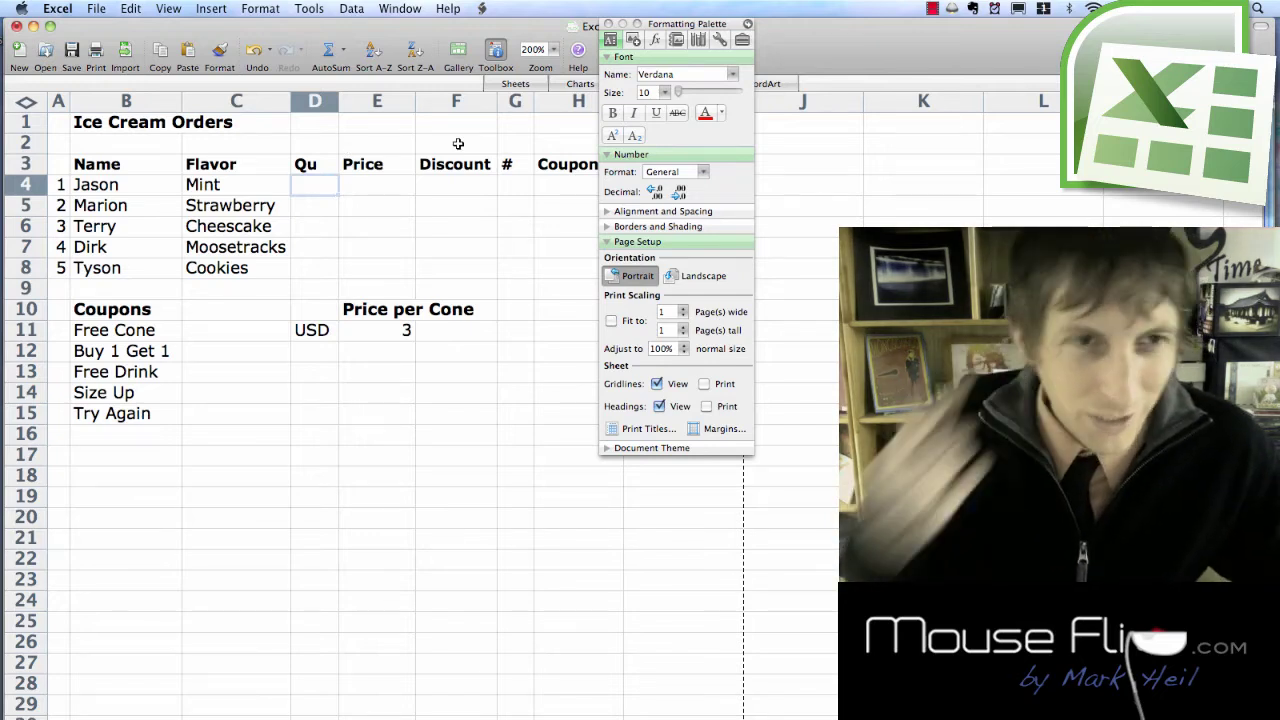
{"action": "type", "text": "2"}
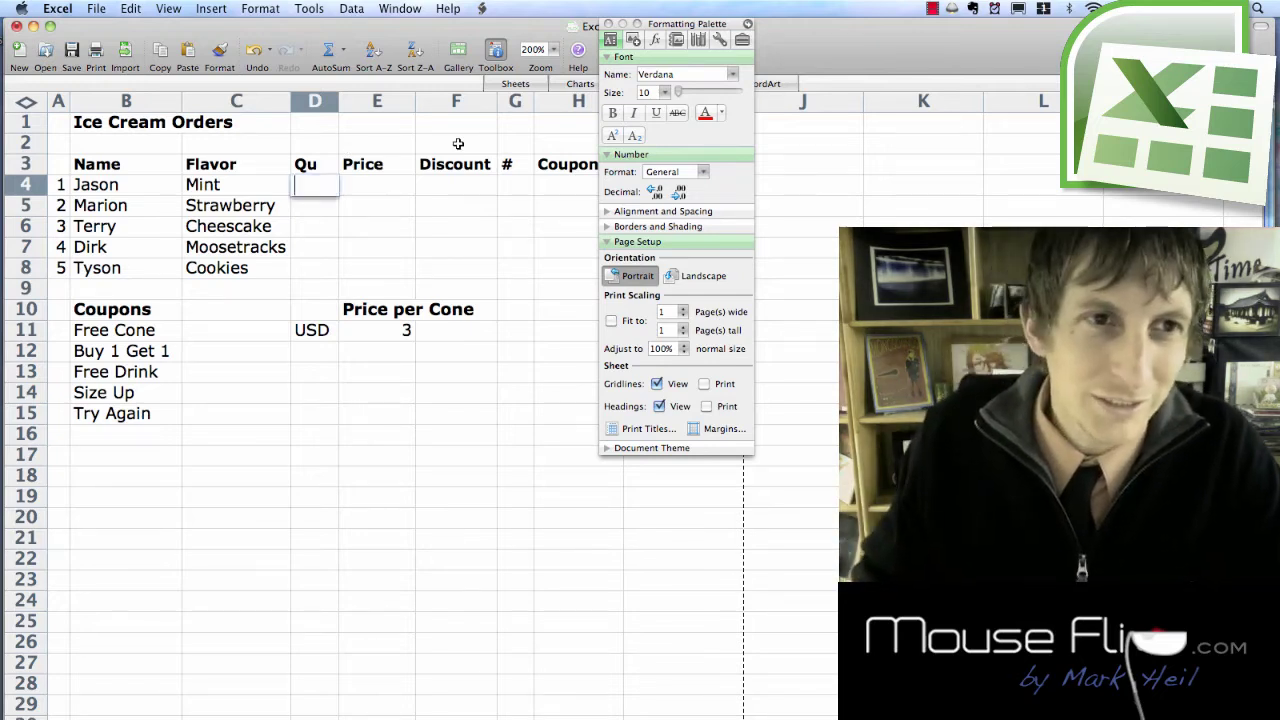
{"action": "key", "text": "Return"}
{"action": "type", "text": "1"}
{"action": "key", "text": "Return"}
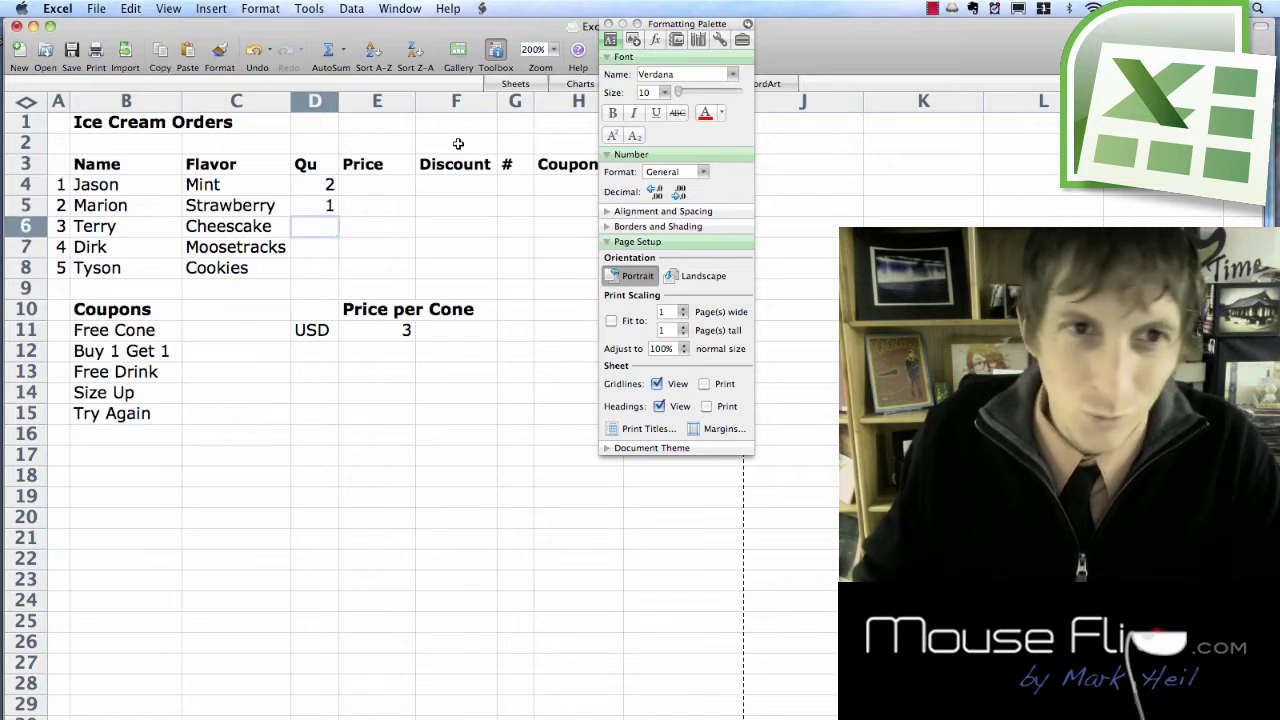
{"action": "type", "text": "1"}
{"action": "key", "text": "Return"}
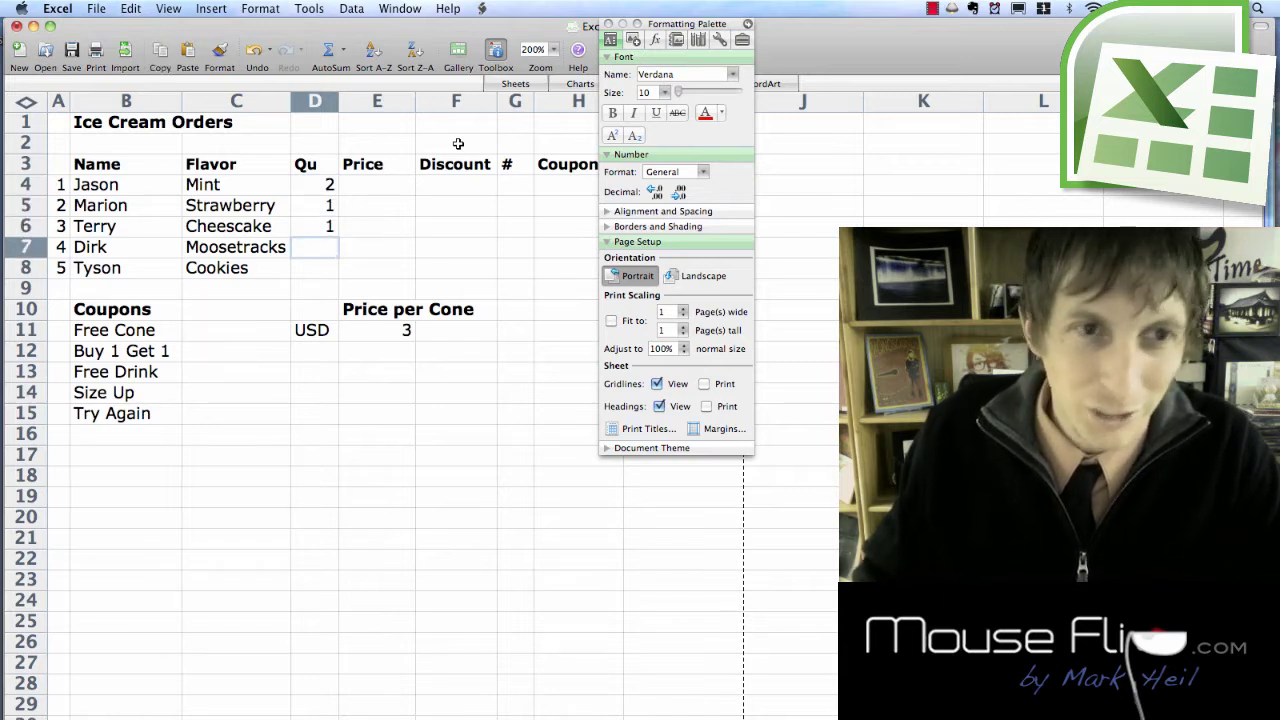
{"action": "type", "text": "5"}
{"action": "key", "text": "Return"}
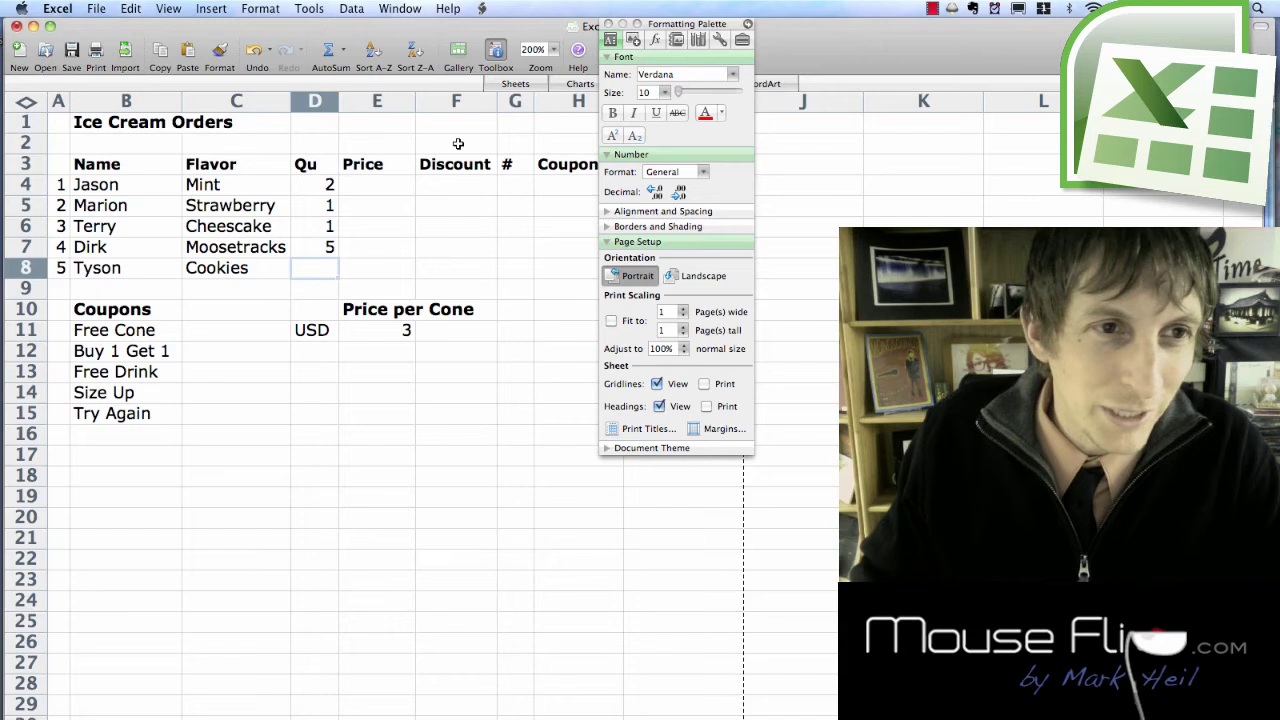
{"action": "type", "text": "3"}
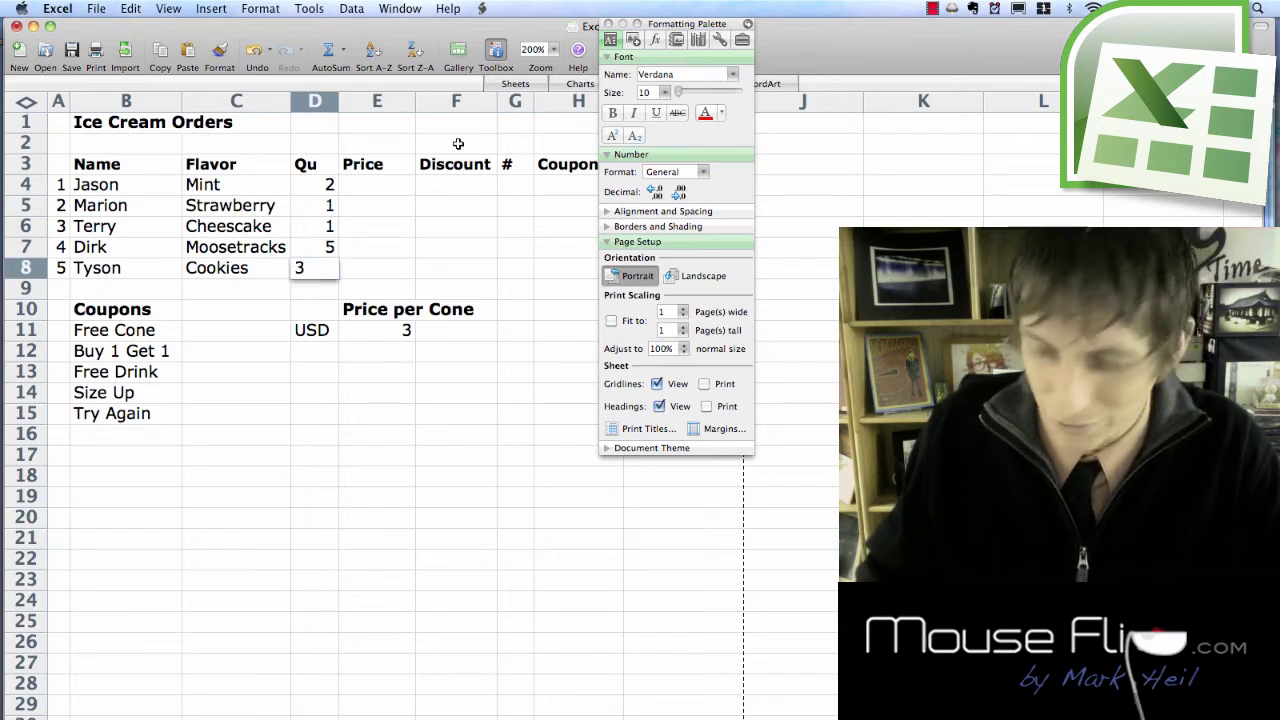
{"action": "left_click", "coordinate": [457, 206]}
Enter 3 as the price per cone in E11.
{"action": "left_click", "coordinate": [376, 192]}
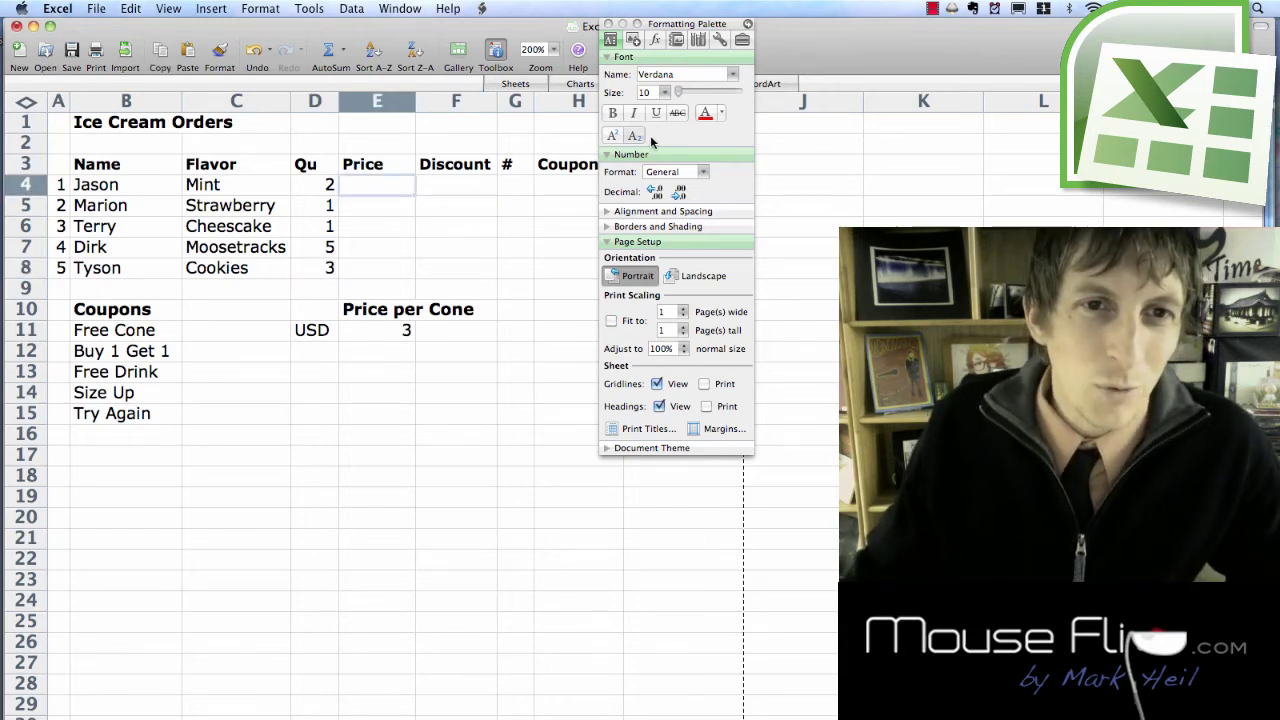
{"action": "left_click", "coordinate": [328, 335]}
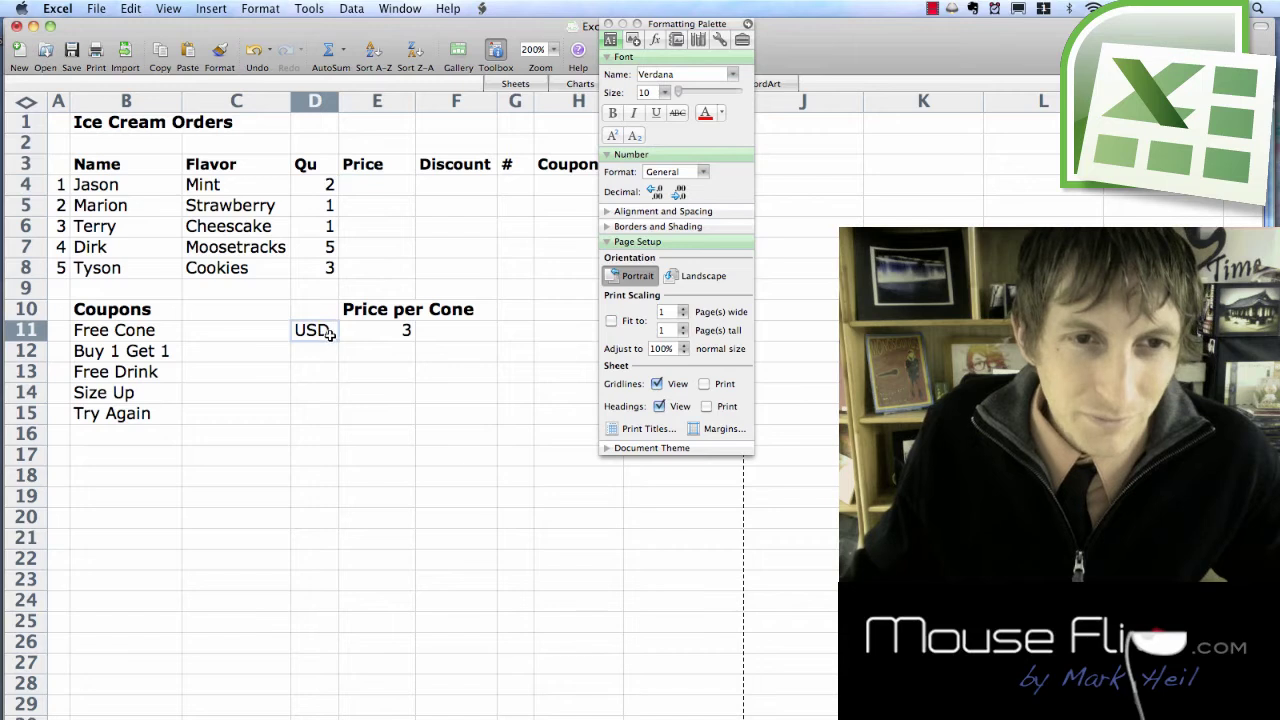
{"action": "left_click", "coordinate": [409, 328]}
{"action": "type", "text": "3"}
{"action": "key", "text": "Return"}
{"action": "left_click", "coordinate": [368, 379]}
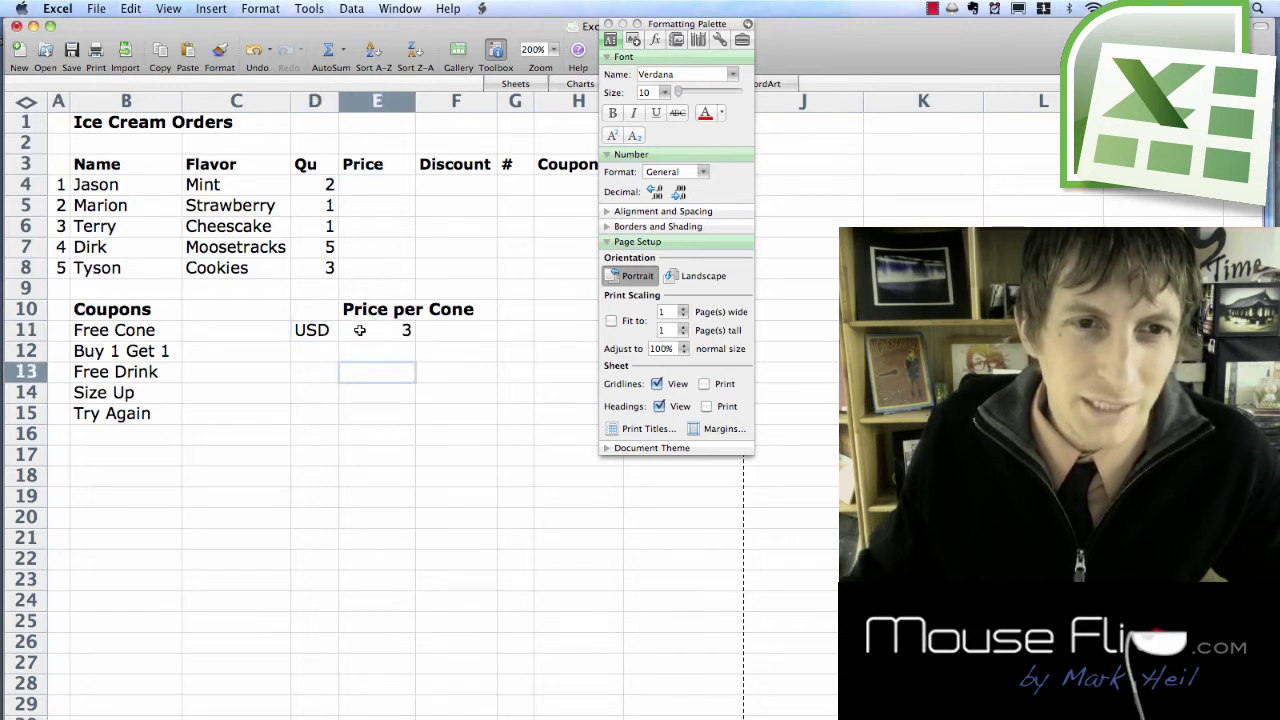
{"action": "left_click", "coordinate": [362, 332]}
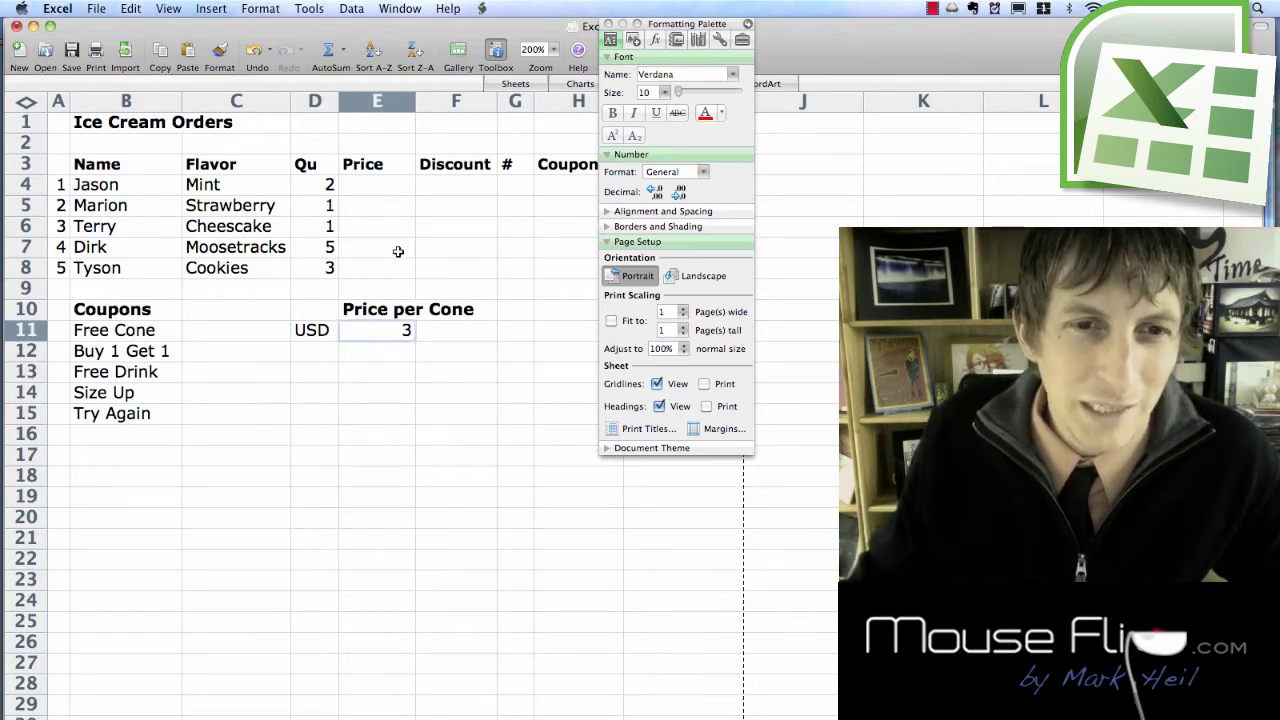
Format E11 with the Currency number format so it reads $3.00.
{"action": "left_click", "coordinate": [260, 8]}
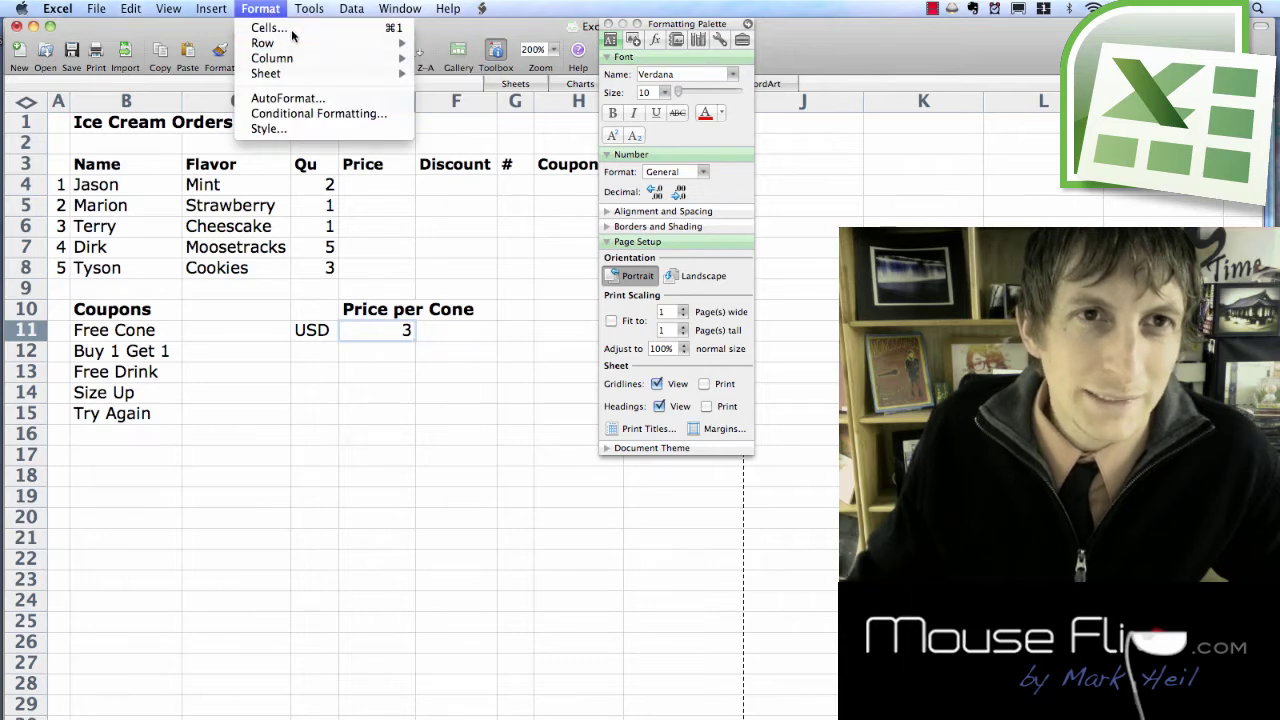
{"action": "left_click", "coordinate": [266, 27]}
{"action": "left_click", "coordinate": [186, 127]}
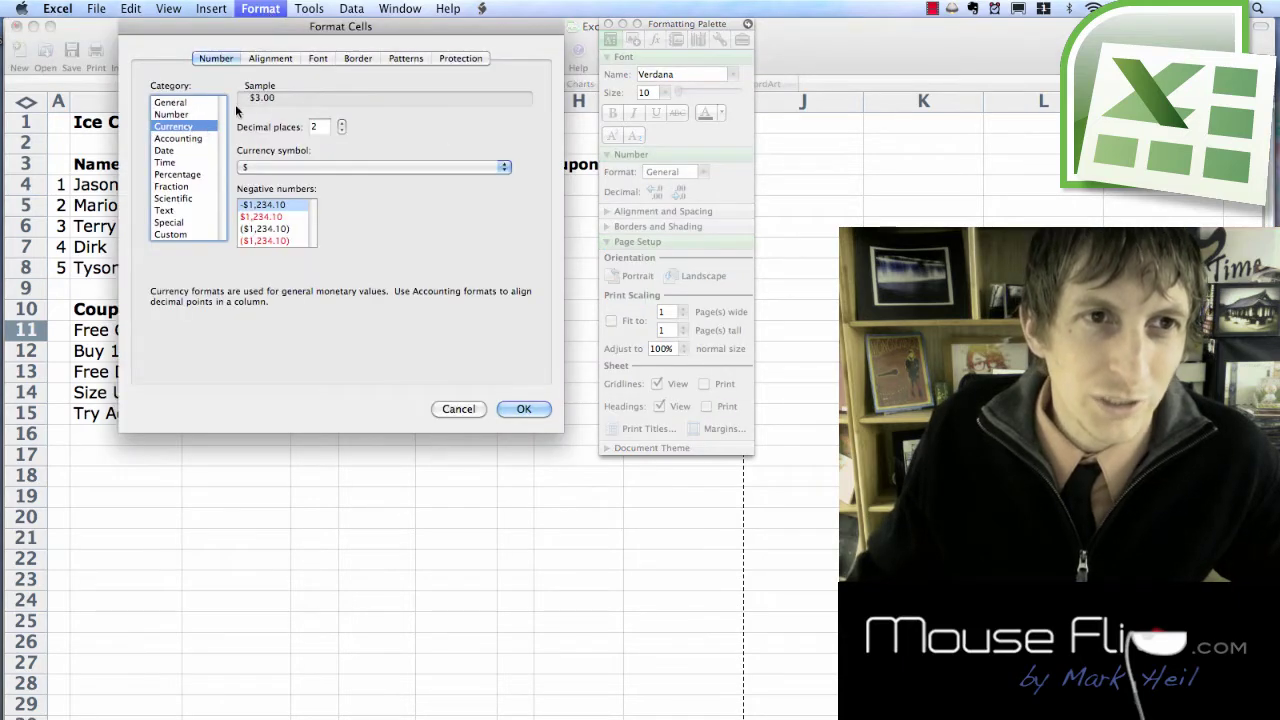
{"action": "left_click", "coordinate": [520, 411]}
{"action": "left_click", "coordinate": [455, 432]}
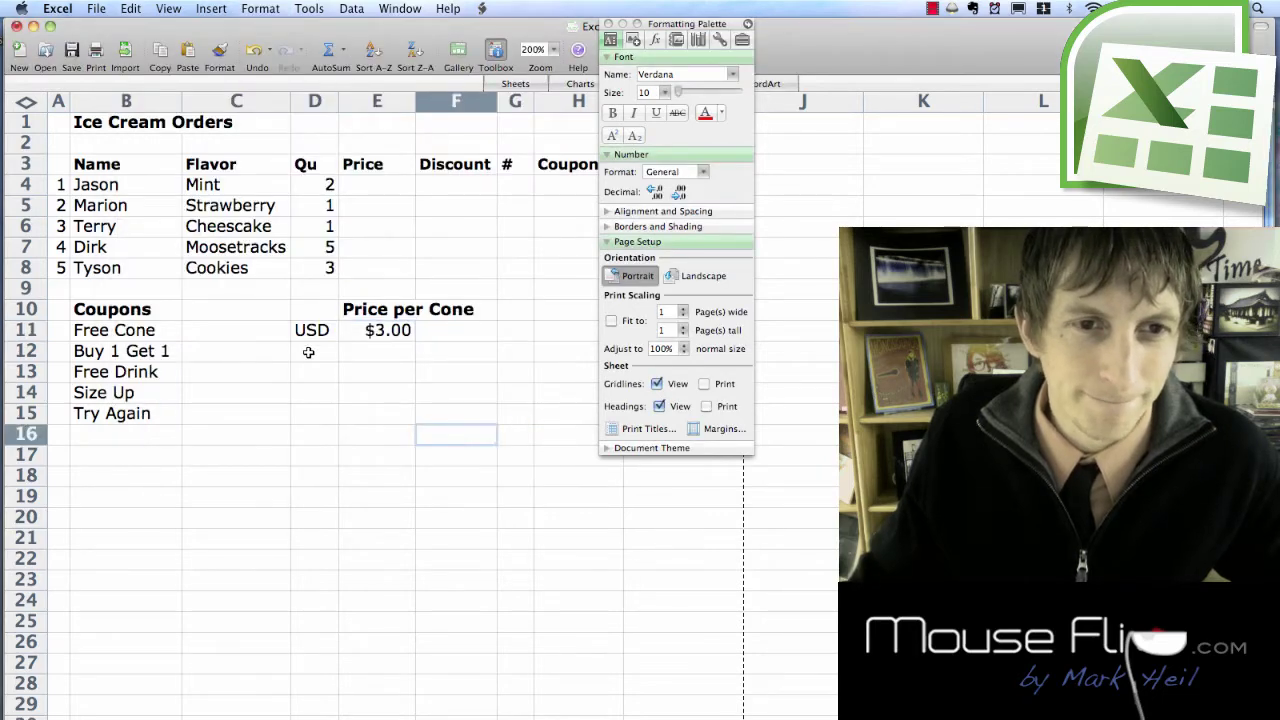
{"action": "left_click", "coordinate": [325, 355]}
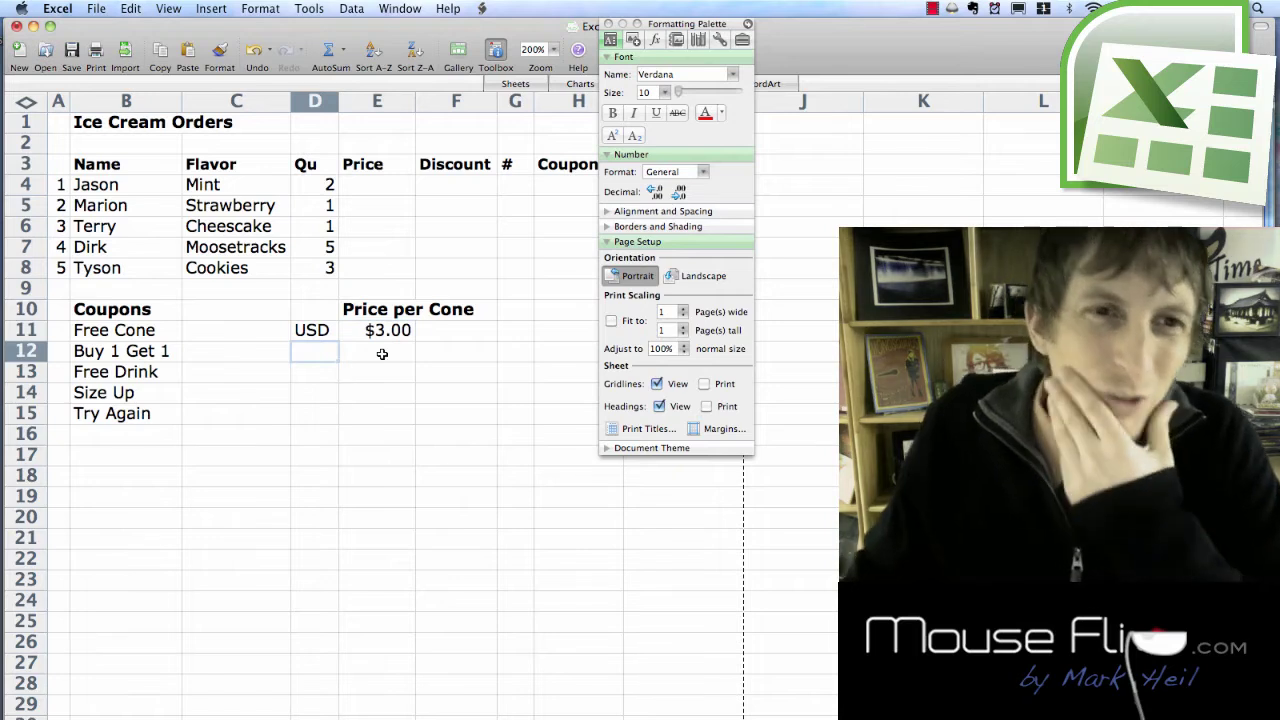
Enter =D4*E11 in E4 so the first order's price shows $6.00.
{"action": "left_click", "coordinate": [370, 187]}
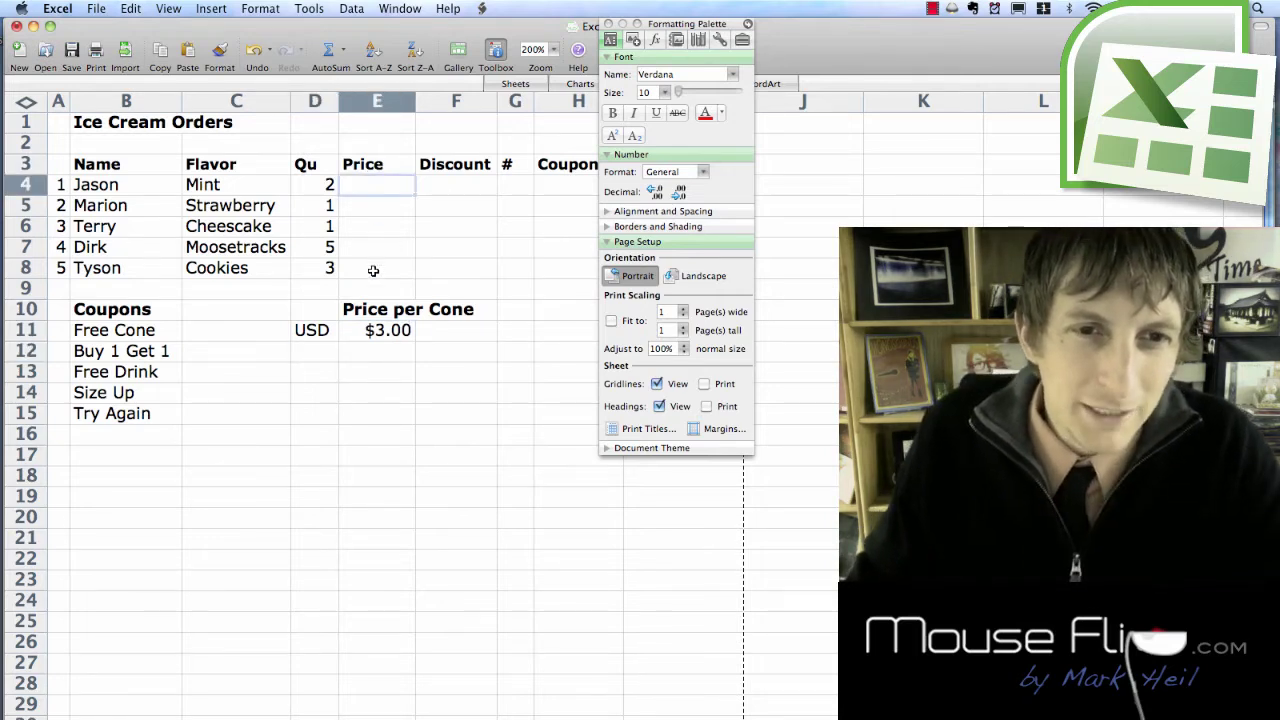
{"action": "type", "text": "="}
{"action": "left_click", "coordinate": [383, 204]}
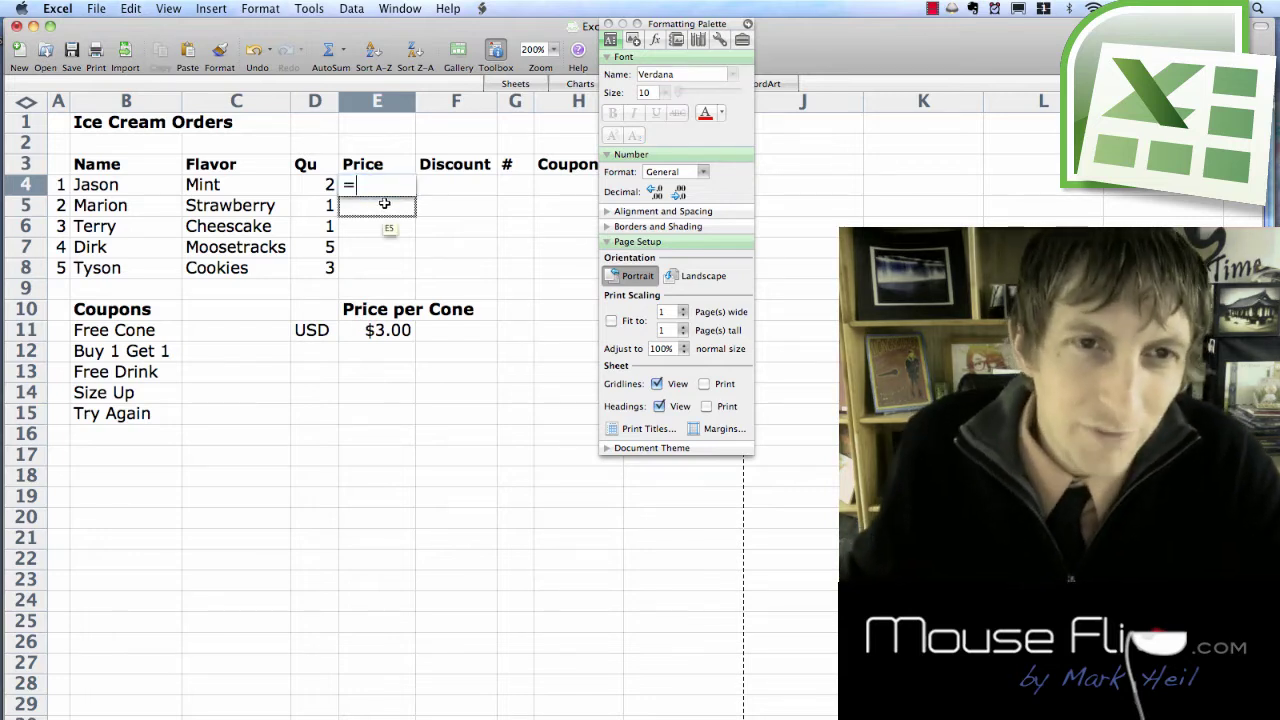
{"action": "left_click", "coordinate": [322, 184]}
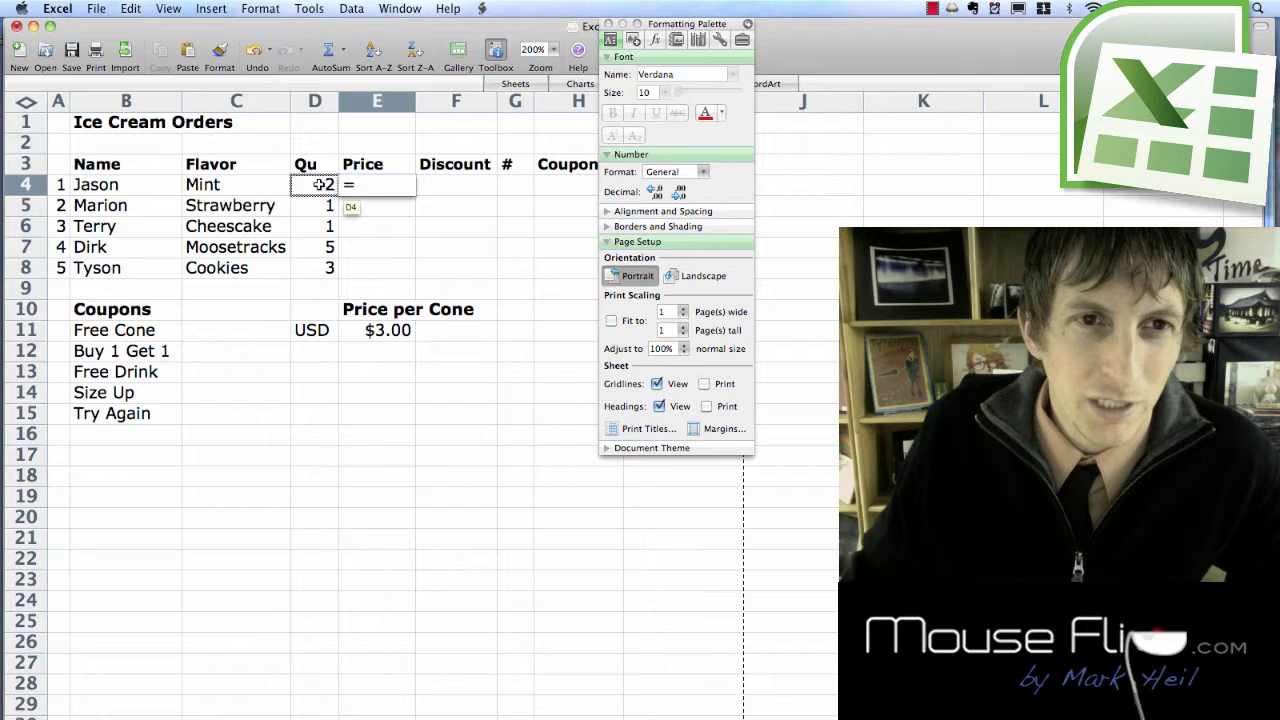
{"action": "left_click", "coordinate": [318, 184]}
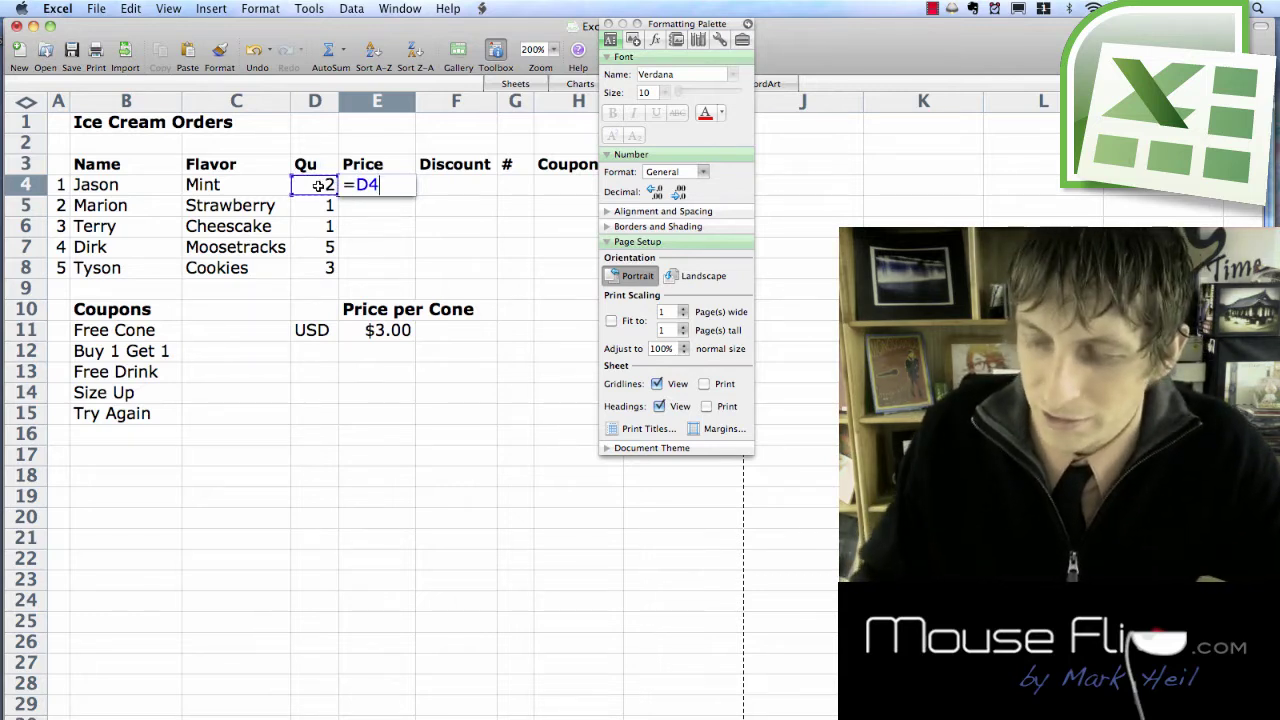
{"action": "left_click", "coordinate": [373, 327]}
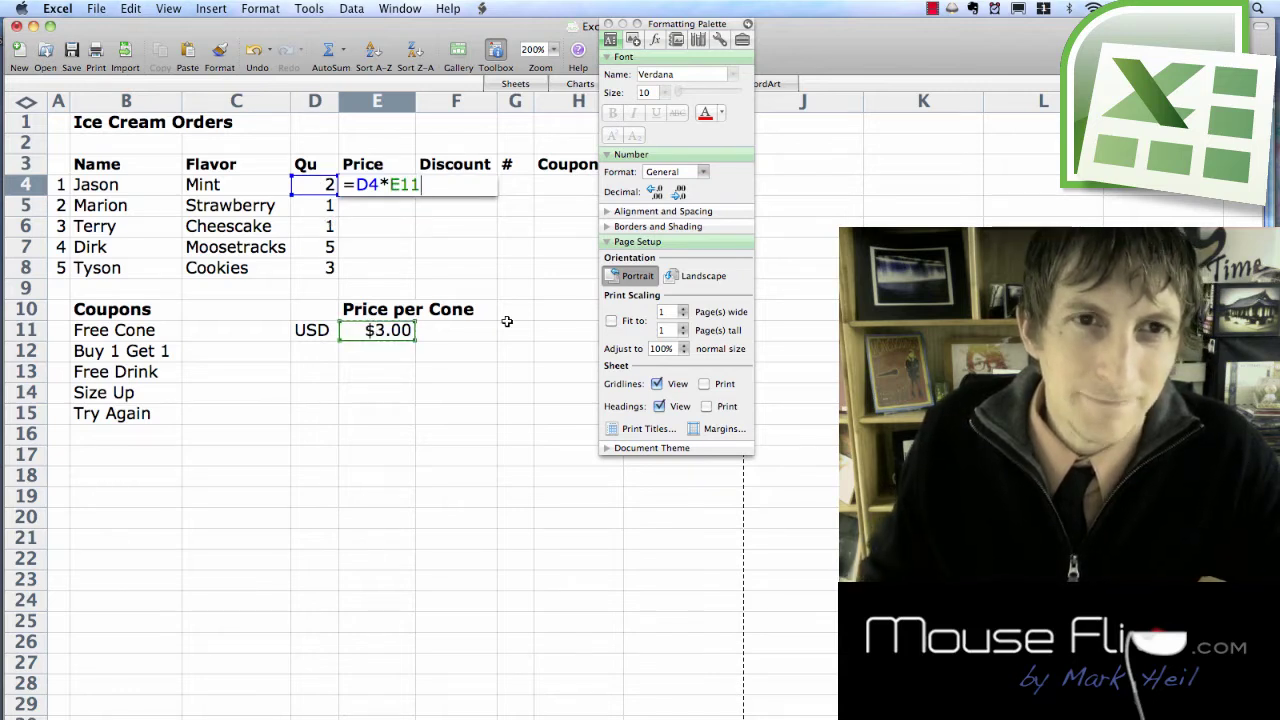
{"action": "key", "text": "Return"}
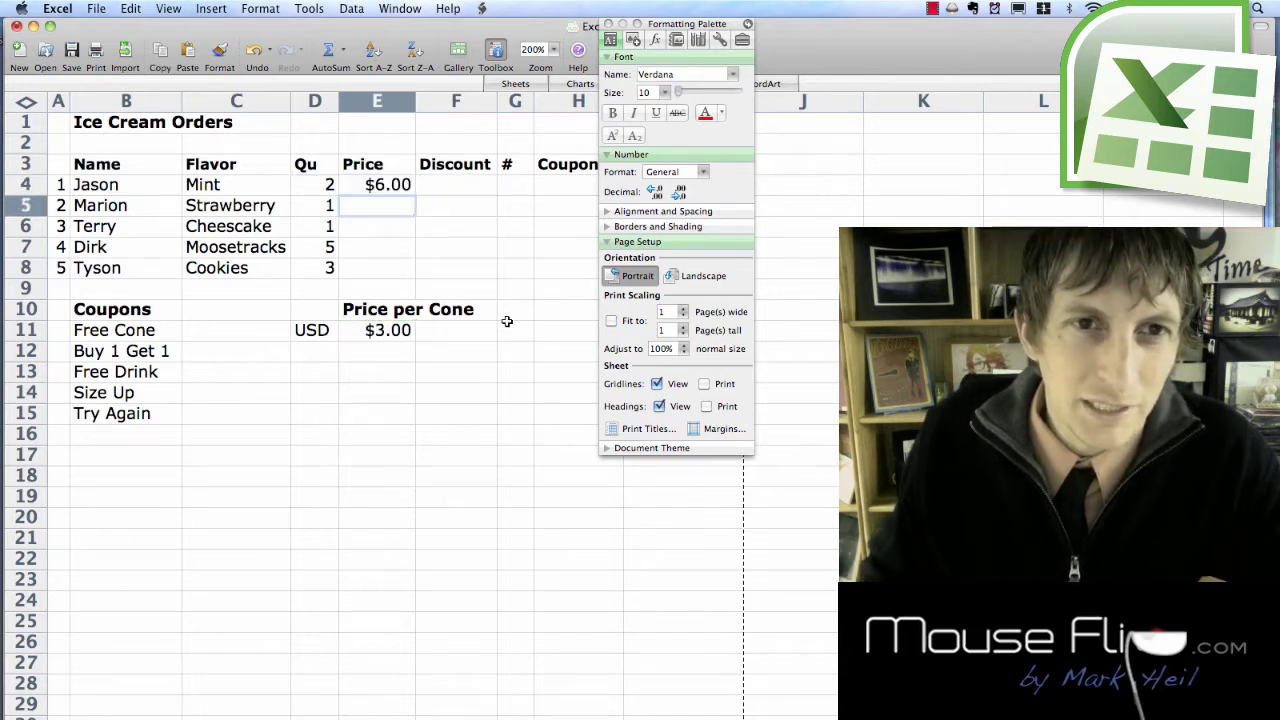
{"action": "left_click", "coordinate": [406, 252]}
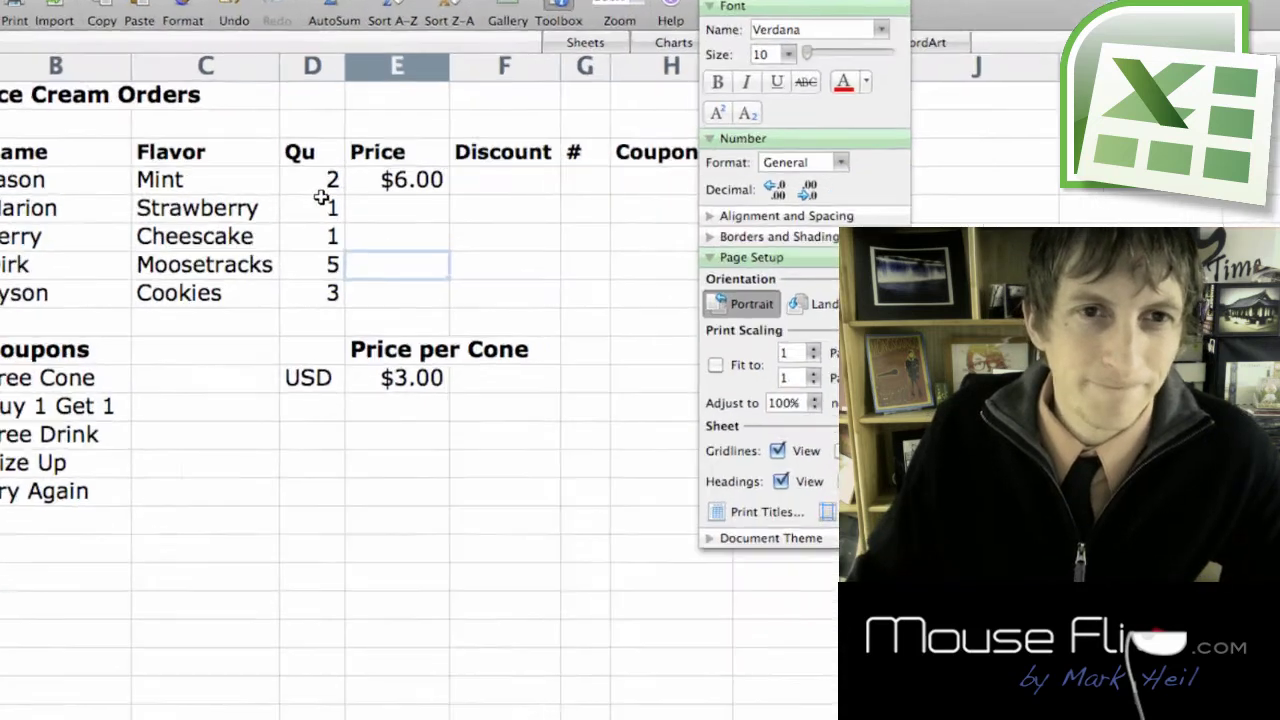
Fill the price formula down to E8 and inspect the copied formulas in E4 and E5.
{"action": "left_click", "coordinate": [400, 180]}
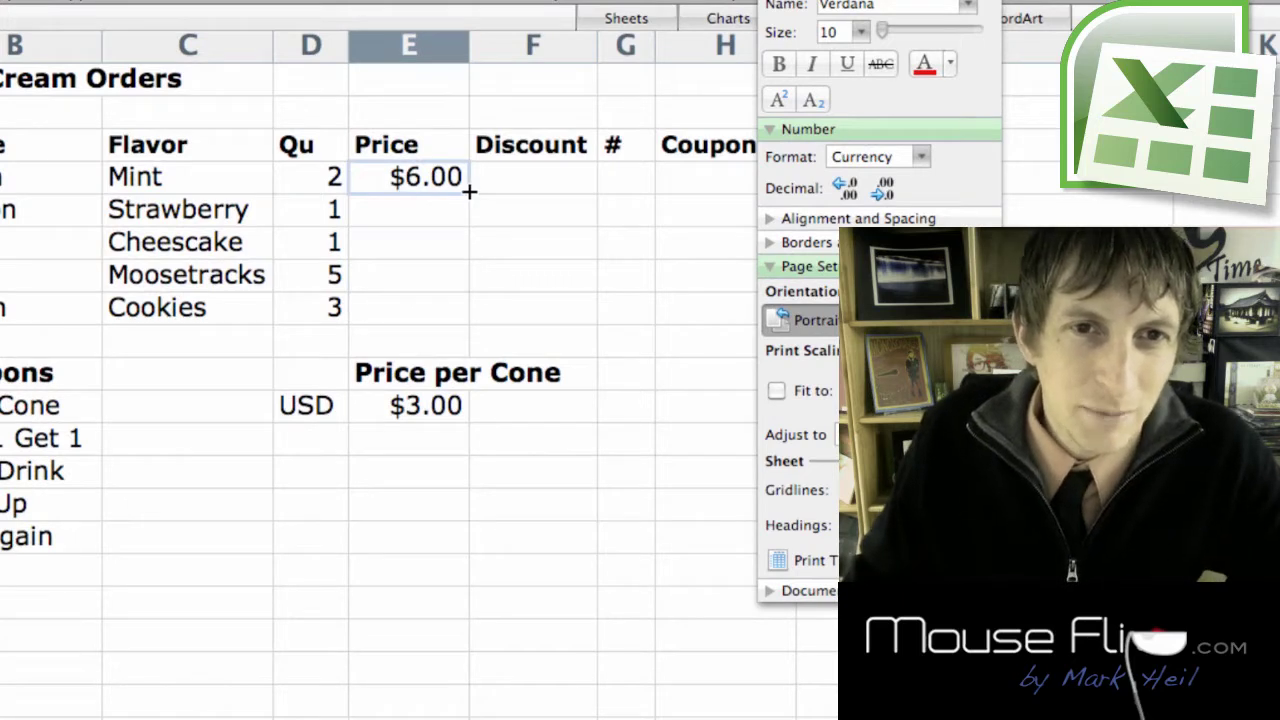
{"action": "left_click_drag", "start_coordinate": [468, 191], "coordinate": [466, 314]}
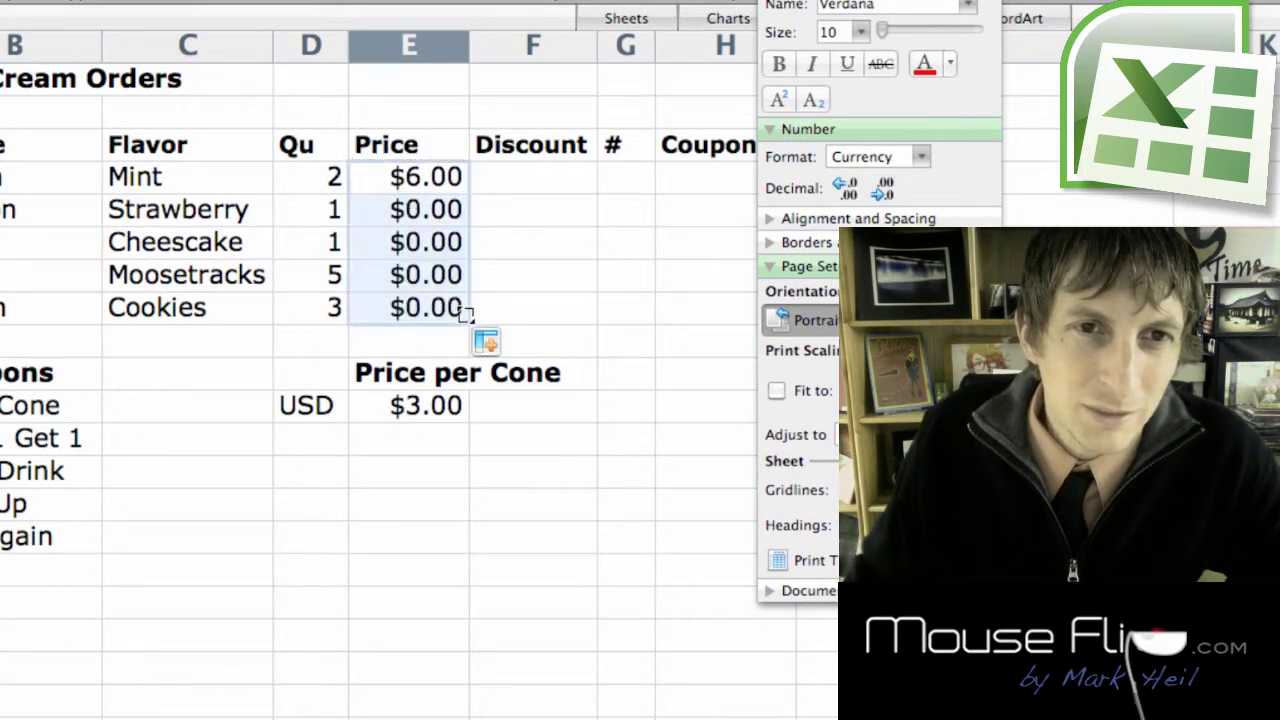
{"action": "left_click", "coordinate": [412, 176]}
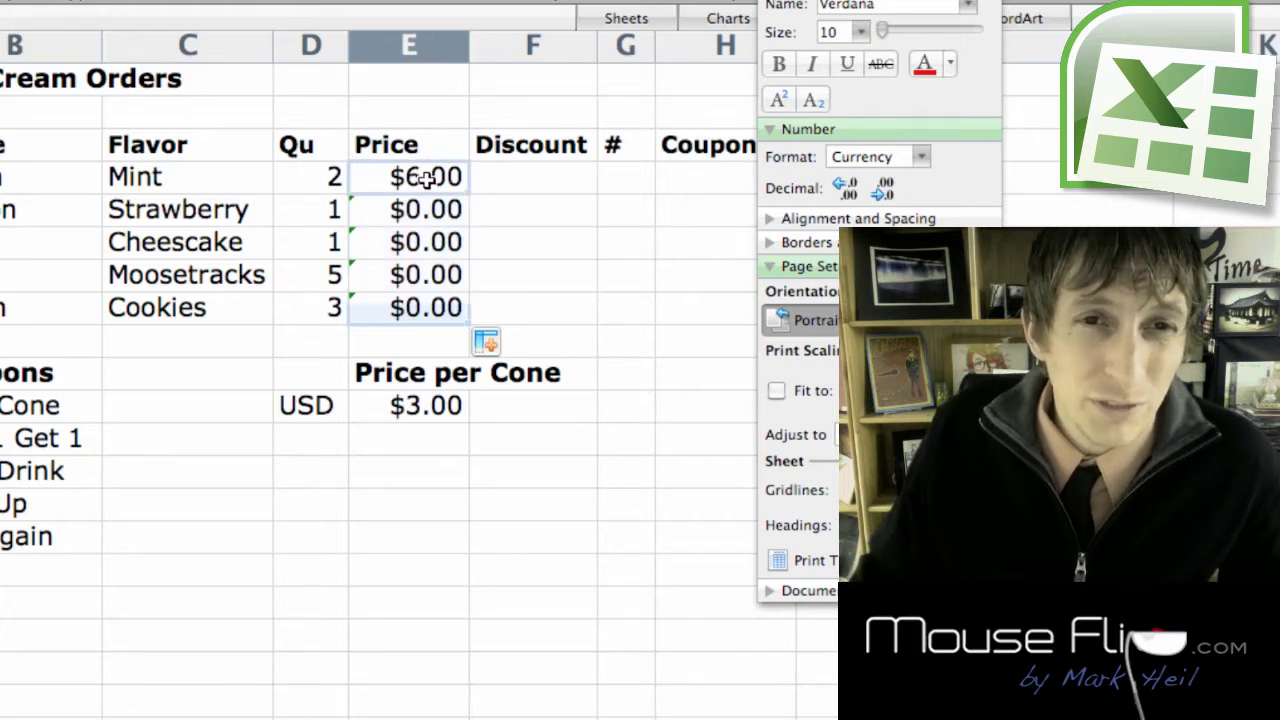
{"action": "double_click", "coordinate": [410, 178]}
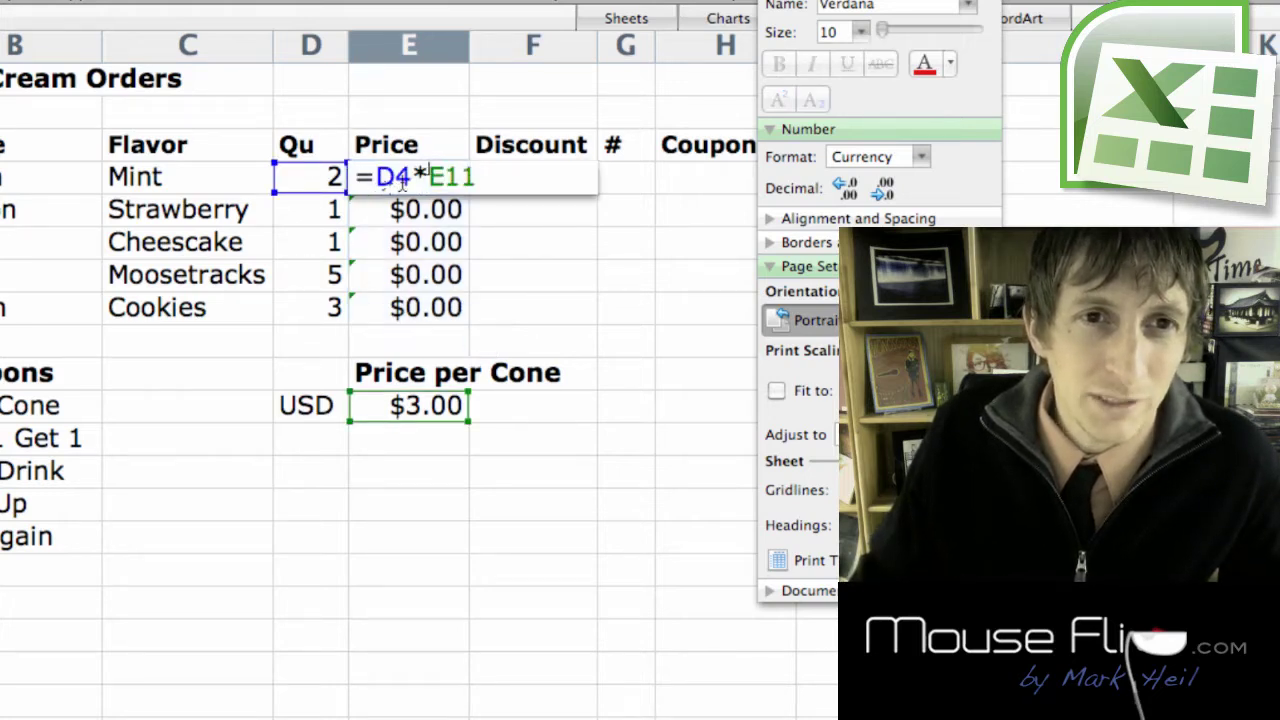
{"action": "left_click", "coordinate": [415, 209]}
{"action": "left_click", "coordinate": [415, 209]}
{"action": "key", "text": "Escape"}
{"action": "double_click", "coordinate": [416, 212]}
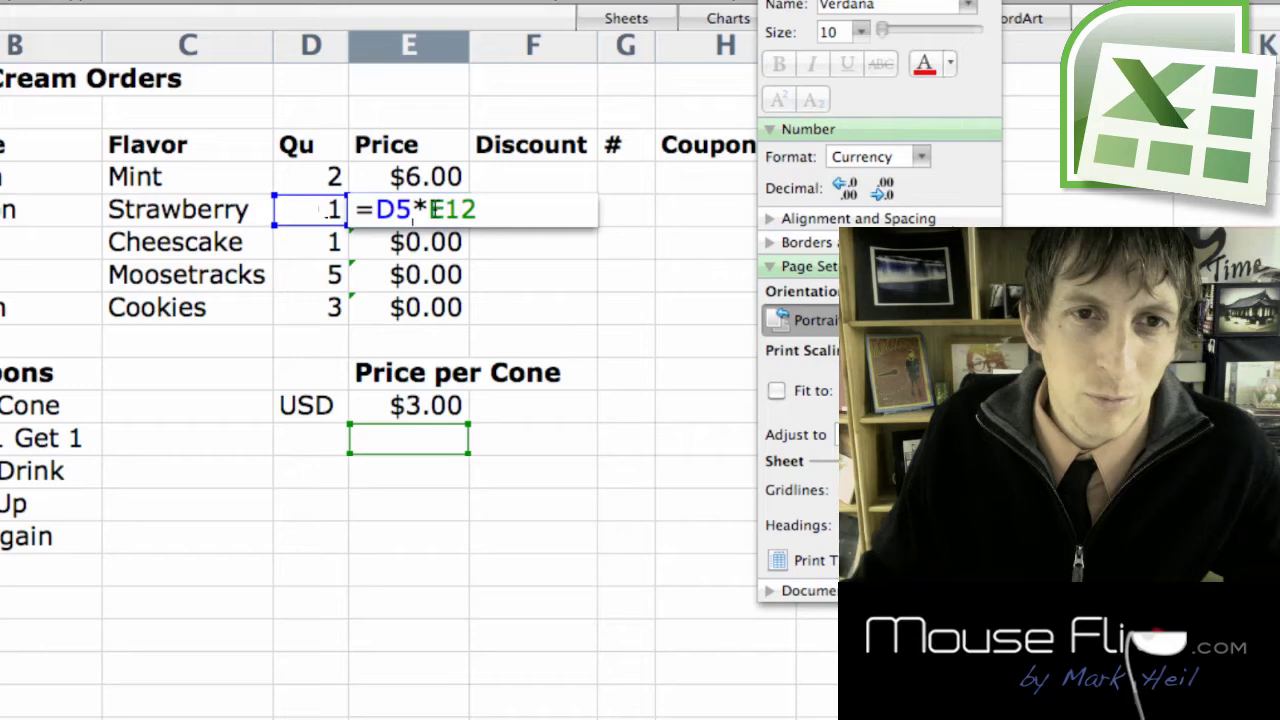
{"action": "key", "text": "Escape"}
Change E4 to =D4*$E$11 and refill to E8: $6, $3, $3, $15, $9.
{"action": "double_click", "coordinate": [430, 177]}
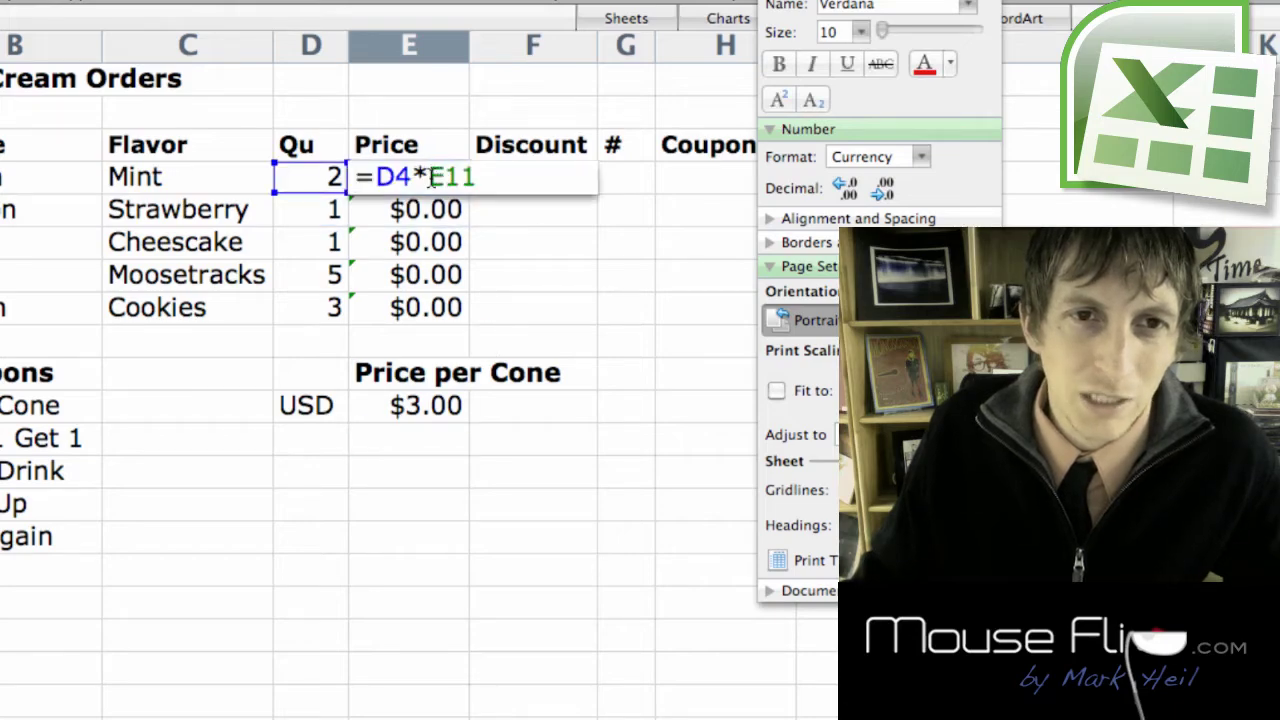
{"action": "left_click_drag", "start_coordinate": [430, 177], "coordinate": [590, 180]}
{"action": "key", "text": "F4"}
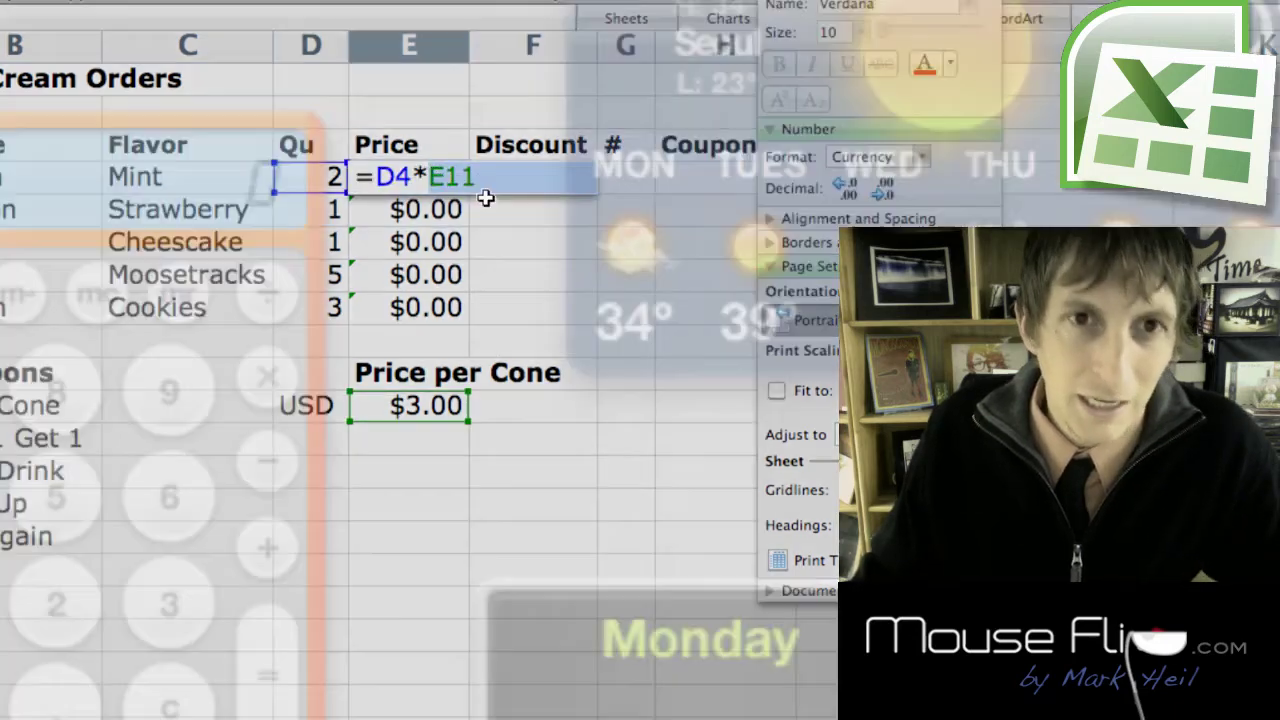
{"action": "left_click", "coordinate": [484, 196]}
{"action": "left_click", "coordinate": [452, 180]}
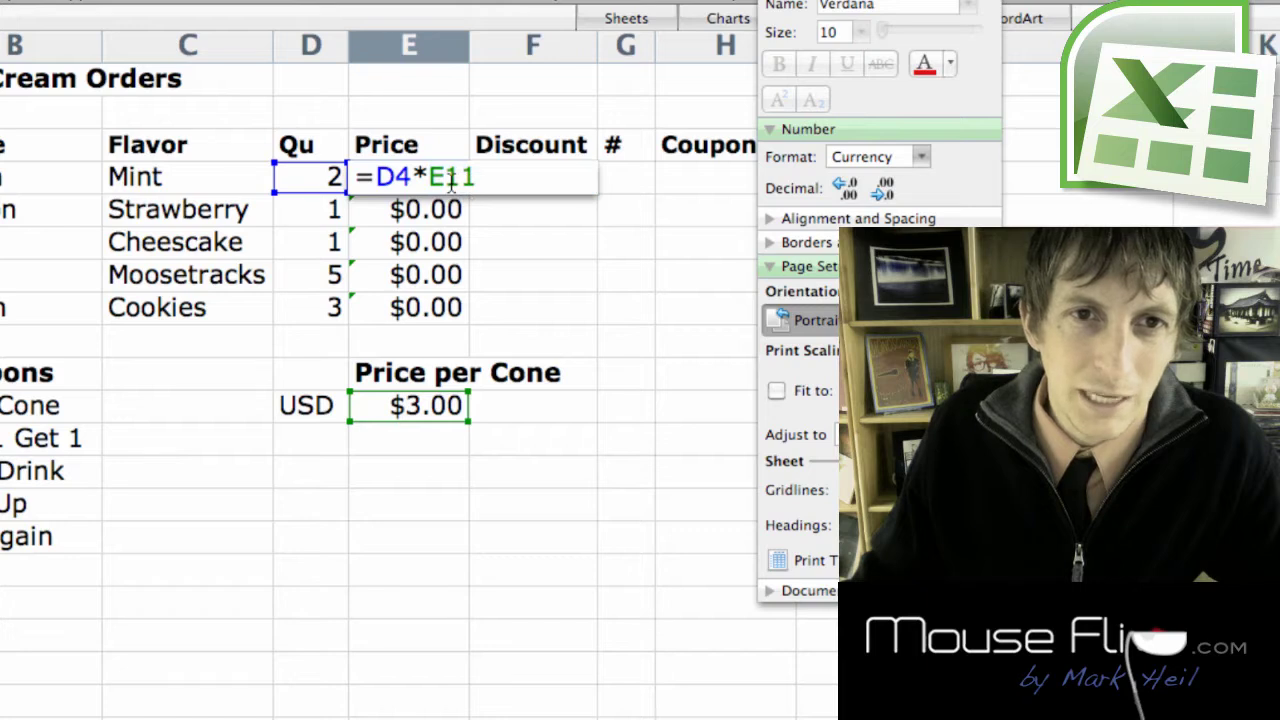
{"action": "type", "text": "$"}
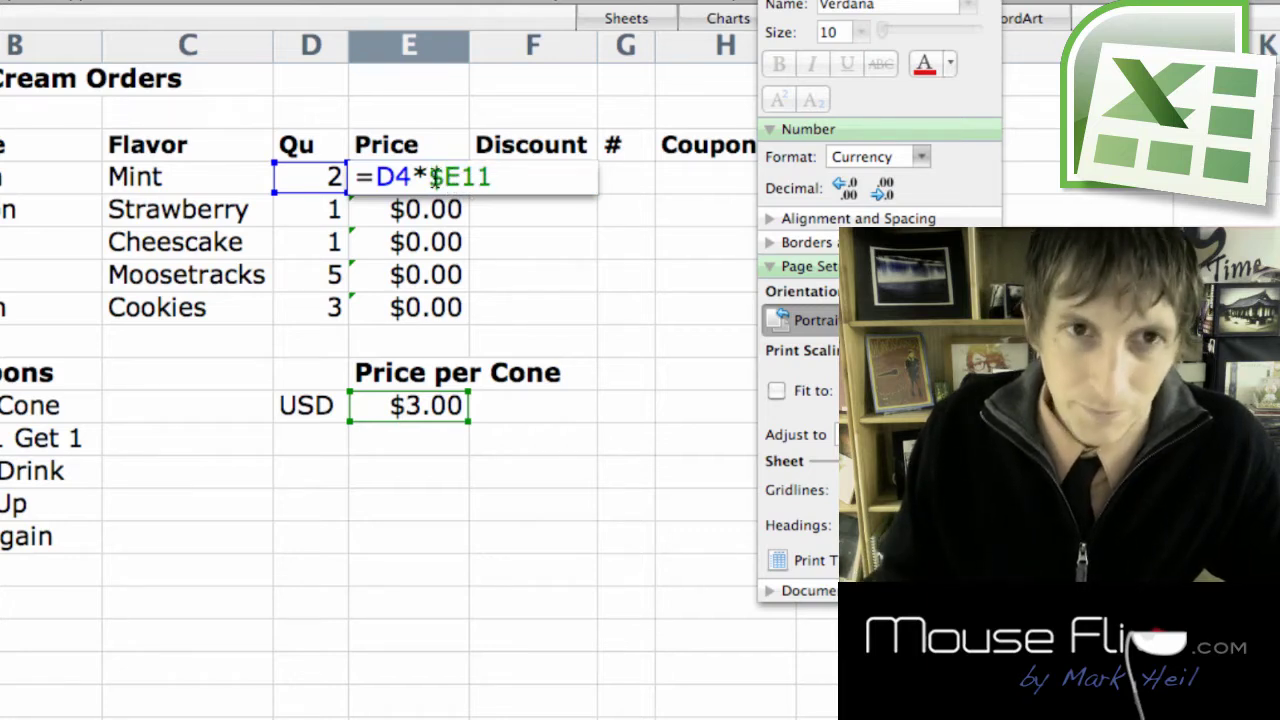
{"action": "type", "text": "$"}
{"action": "key", "text": "Return"}
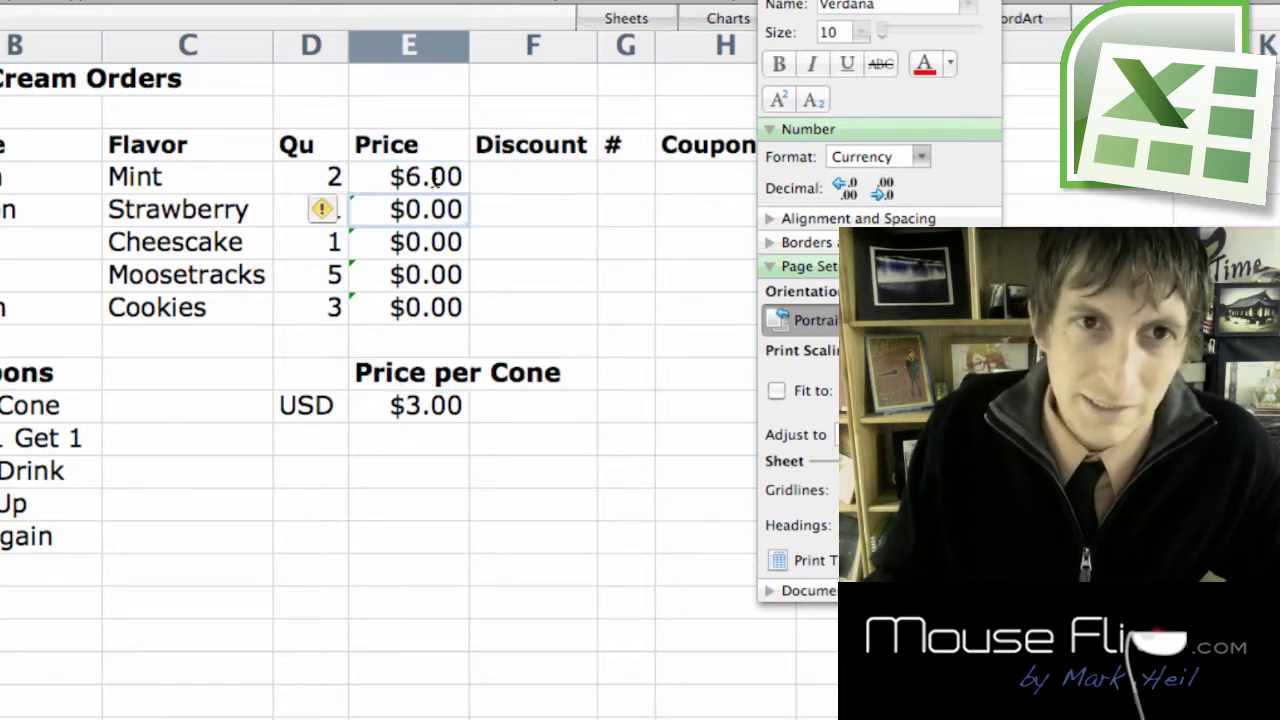
{"action": "left_click_drag", "start_coordinate": [466, 193], "coordinate": [474, 308]}
{"action": "left_click", "coordinate": [530, 282]}
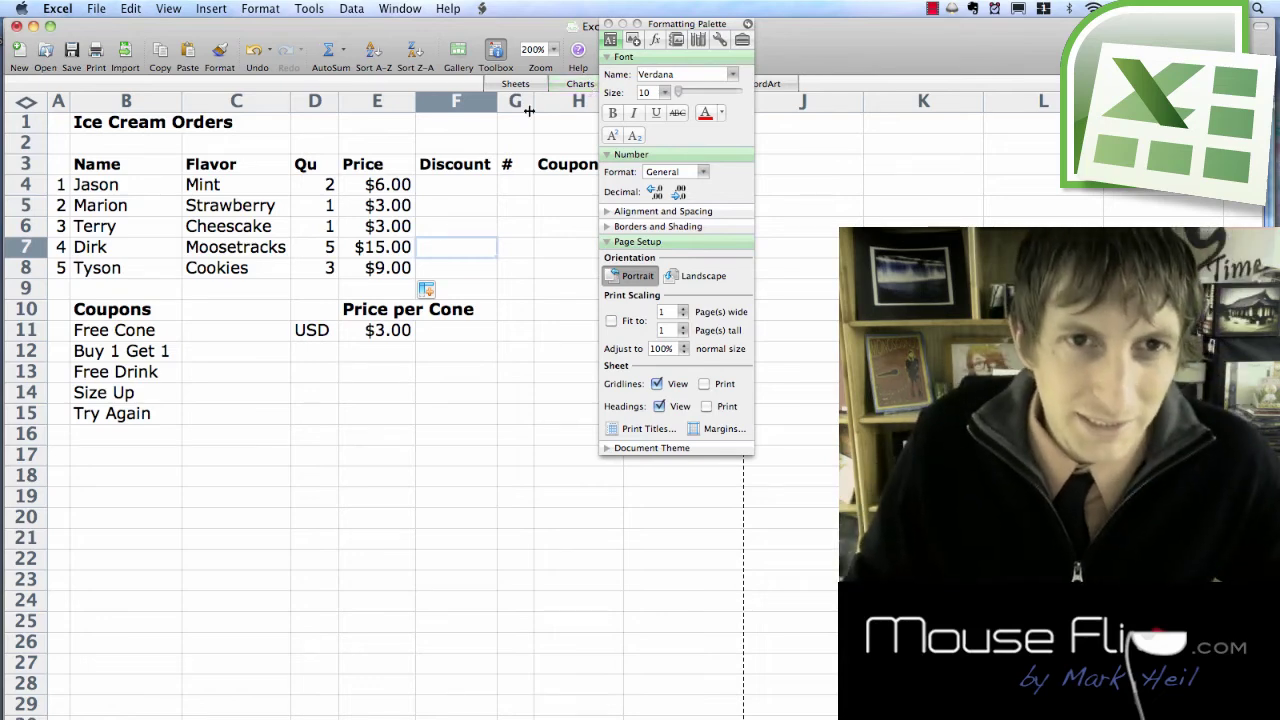
Insert the IF function into F4 by searching 'if' in the Formula Builder.
{"action": "left_click", "coordinate": [471, 186]}
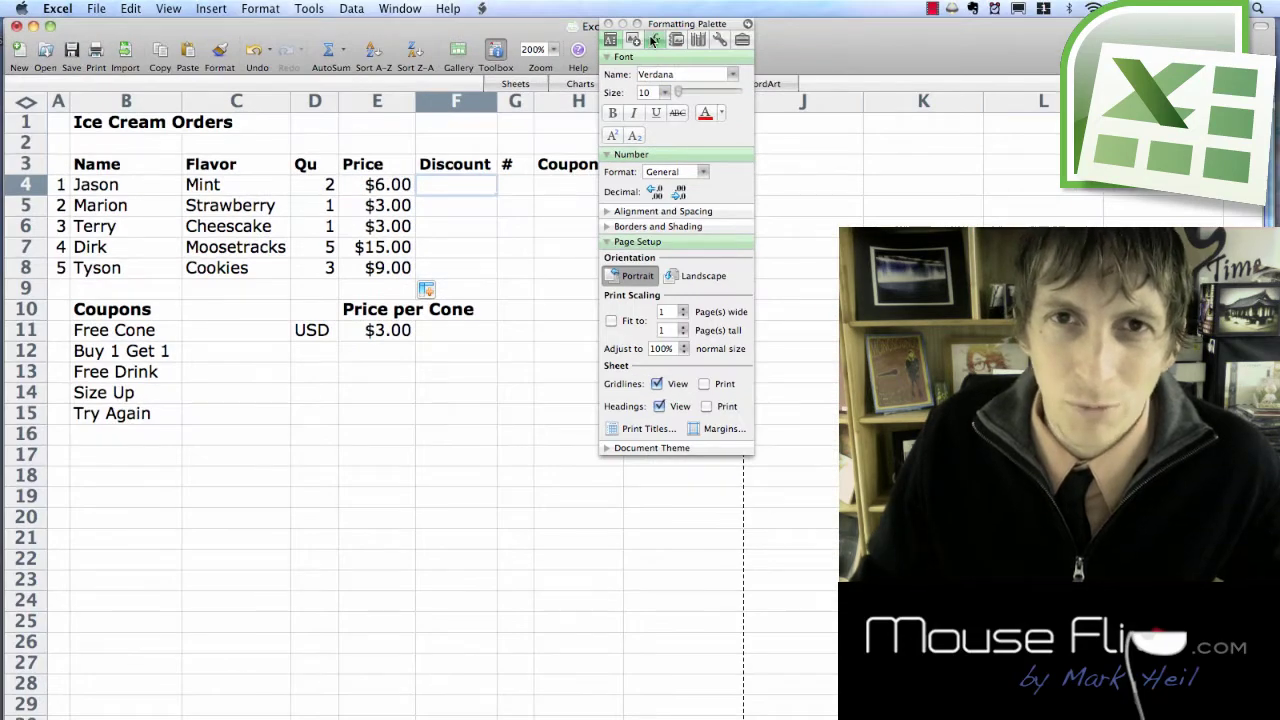
{"action": "left_click", "coordinate": [655, 40]}
{"action": "left_click_drag", "start_coordinate": [670, 24], "coordinate": [568, 24]}
{"action": "left_click", "coordinate": [574, 64]}
{"action": "type", "text": "if"}
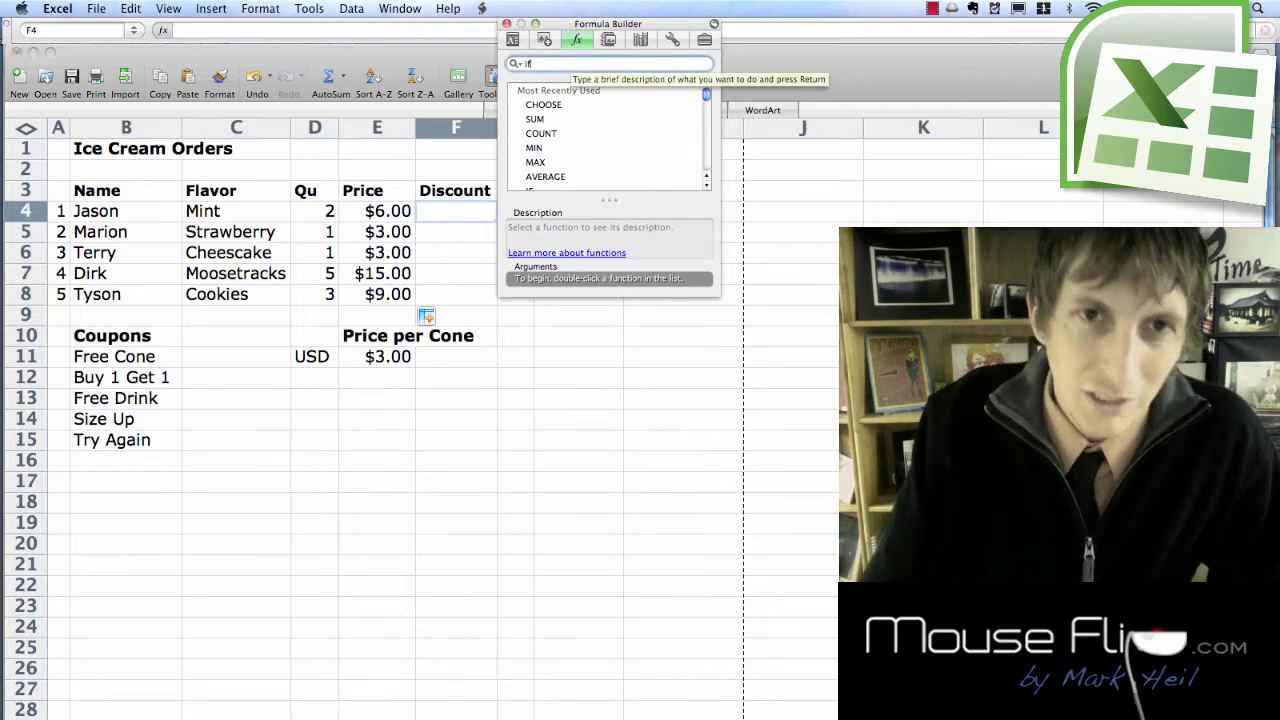
{"action": "double_click", "coordinate": [562, 106]}
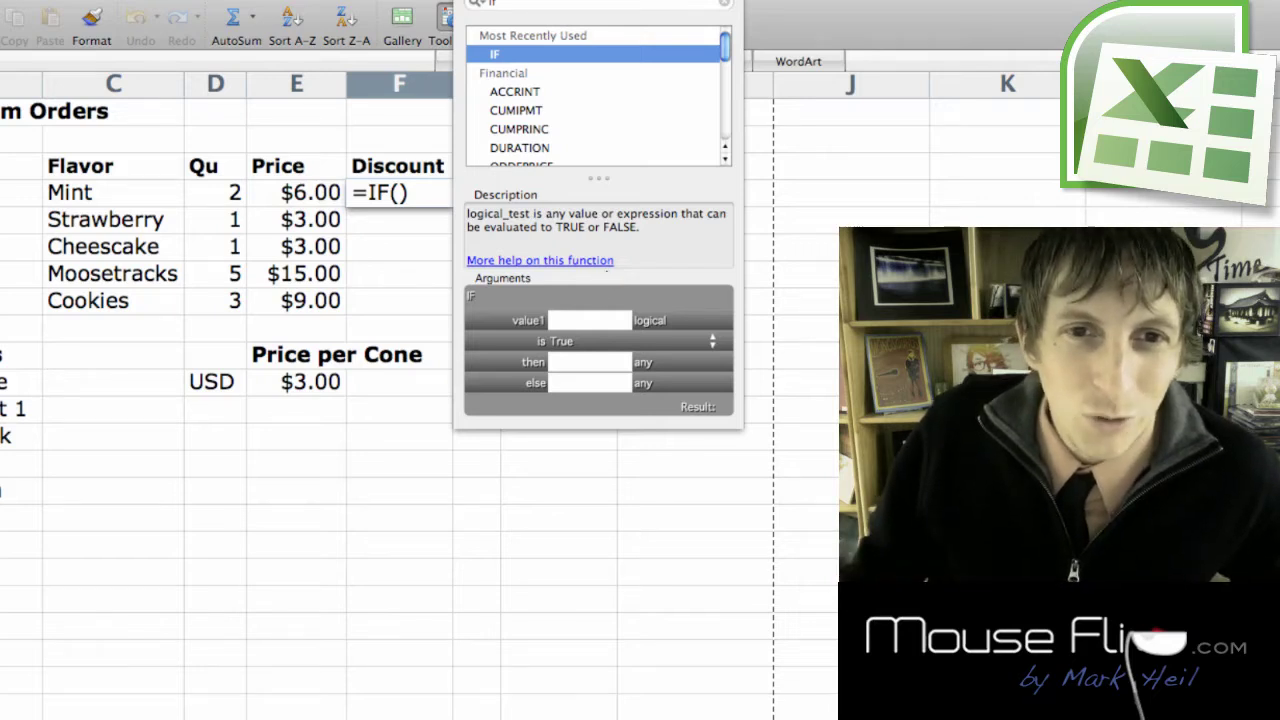
Set the IF condition to test whether E4 is >= $10.
{"action": "left_click", "coordinate": [316, 195]}
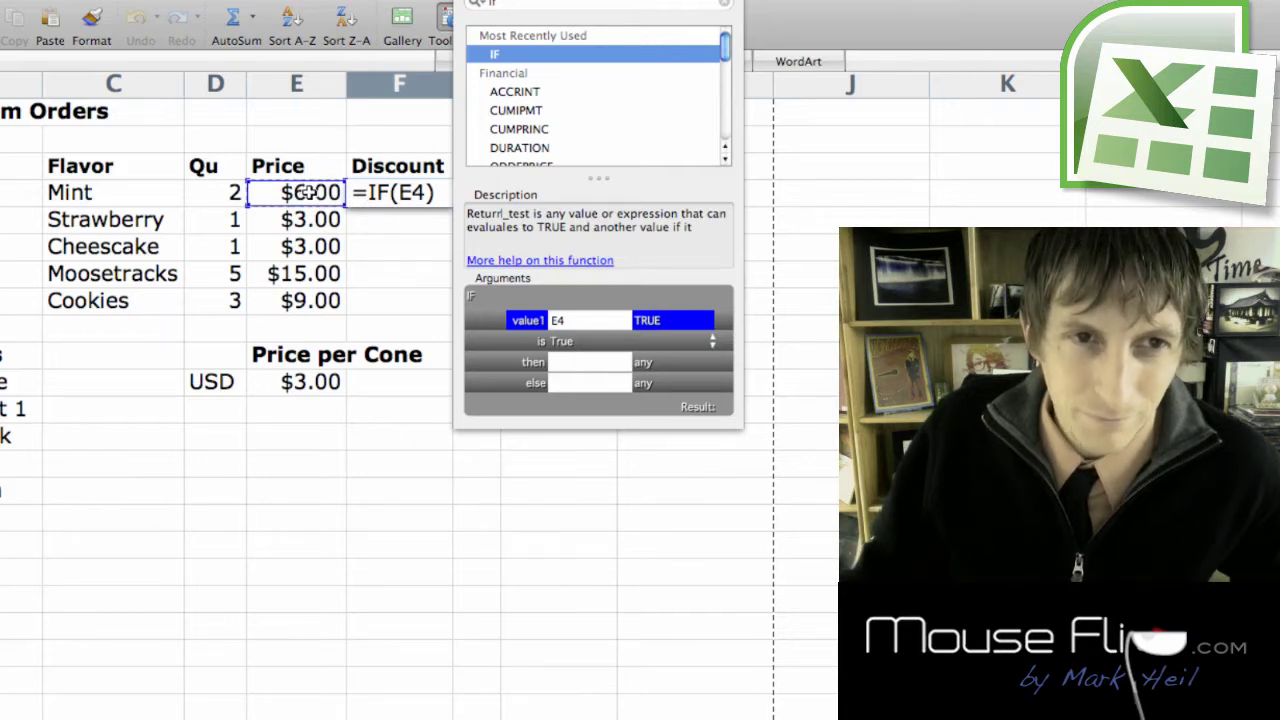
{"action": "left_click", "coordinate": [600, 364]}
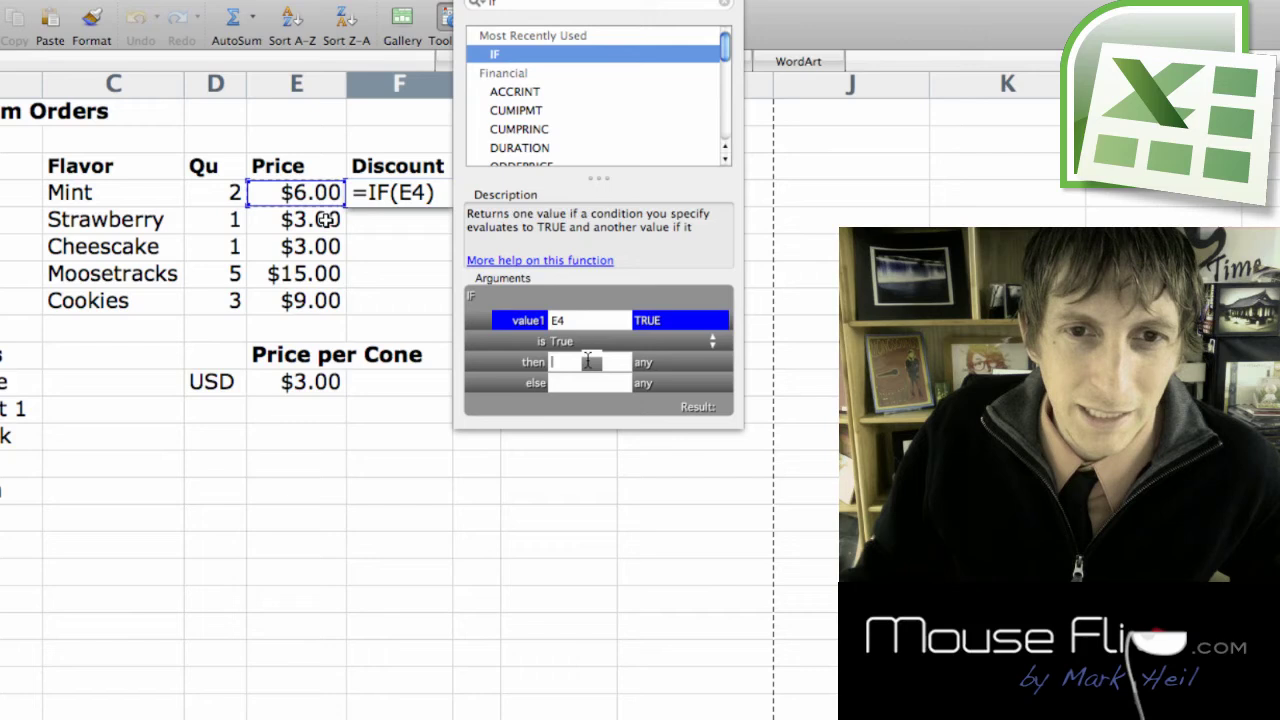
{"action": "left_click", "coordinate": [600, 368]}
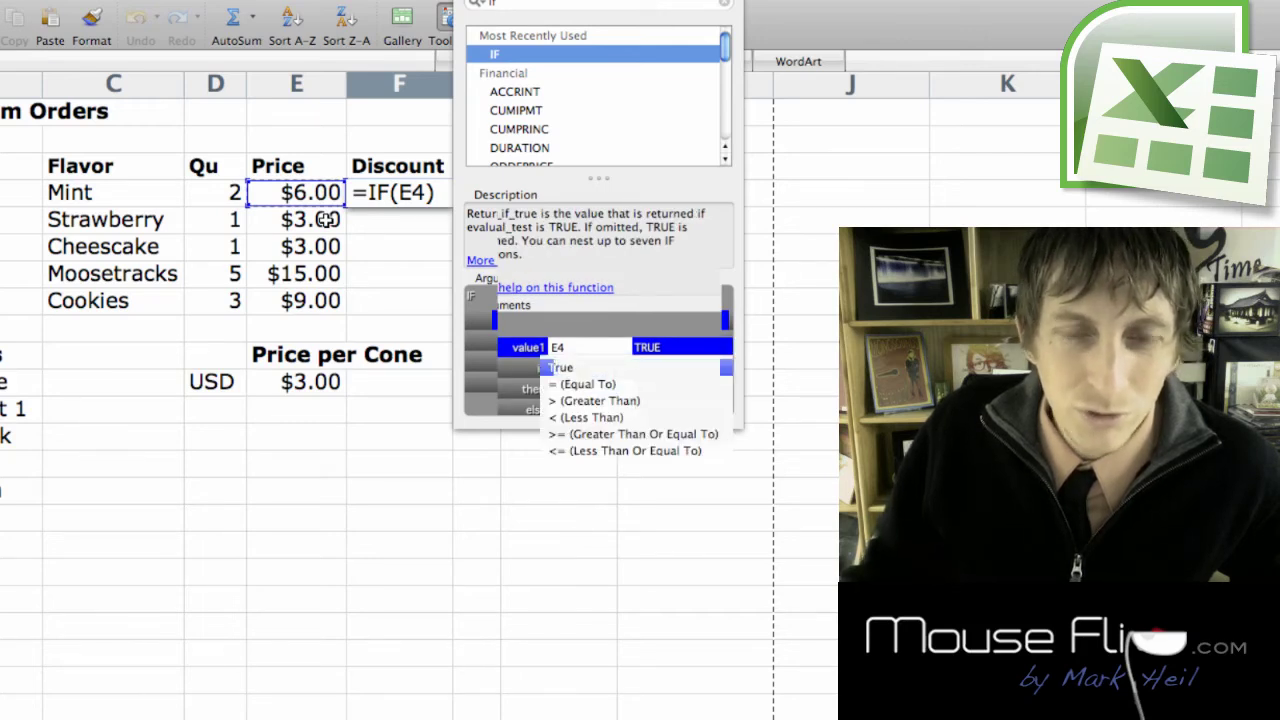
{"action": "left_click", "coordinate": [610, 434]}
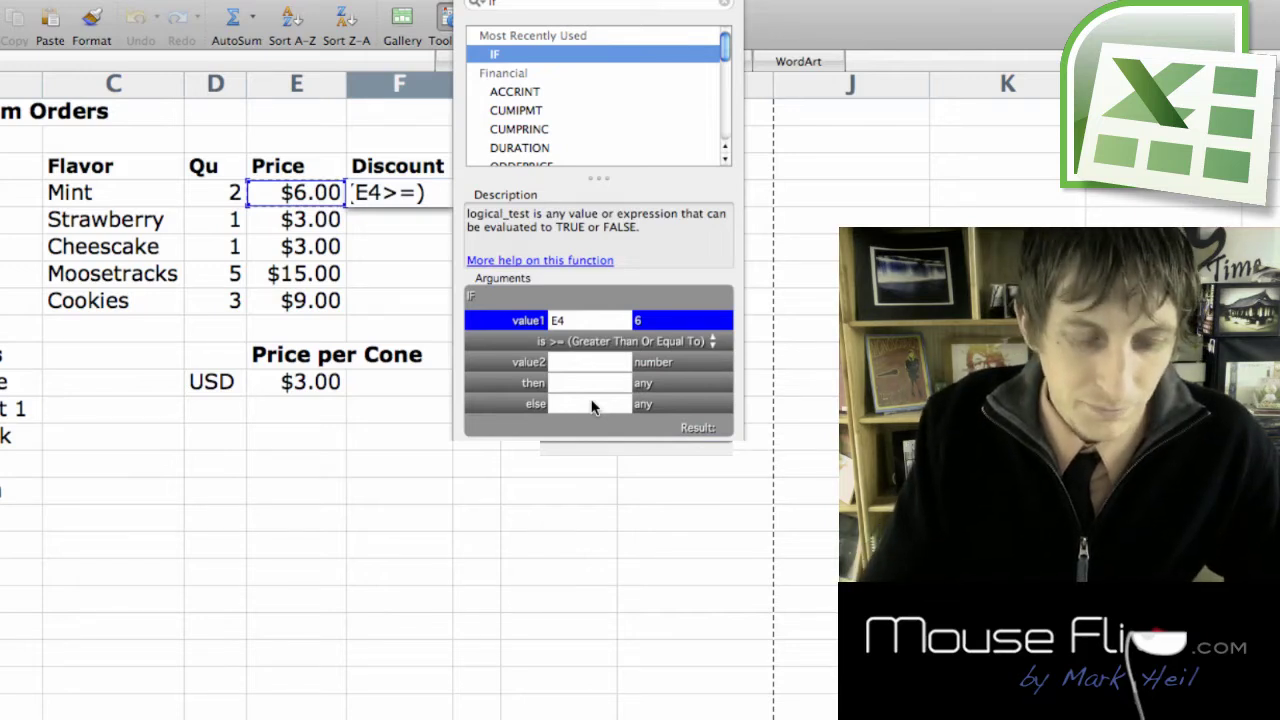
{"action": "type", "text": "10"}
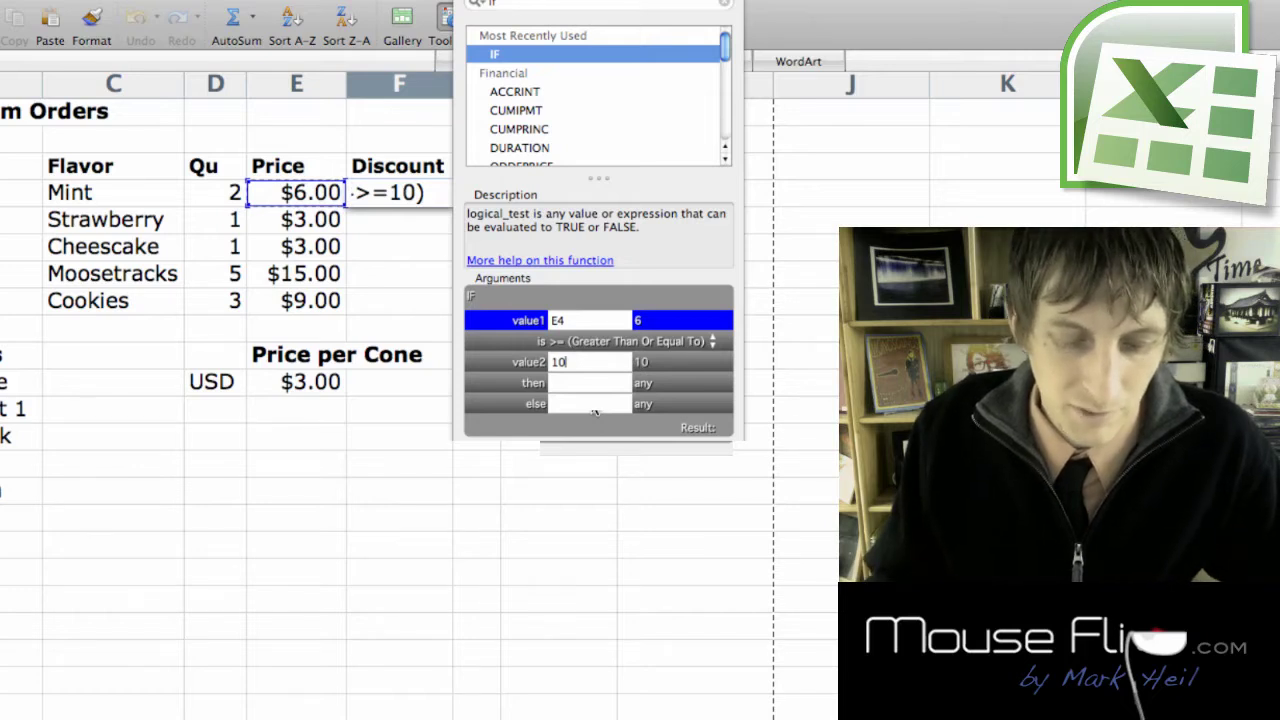
{"action": "key", "text": "Left"}
{"action": "key", "text": "Left"}
{"action": "type", "text": "$"}
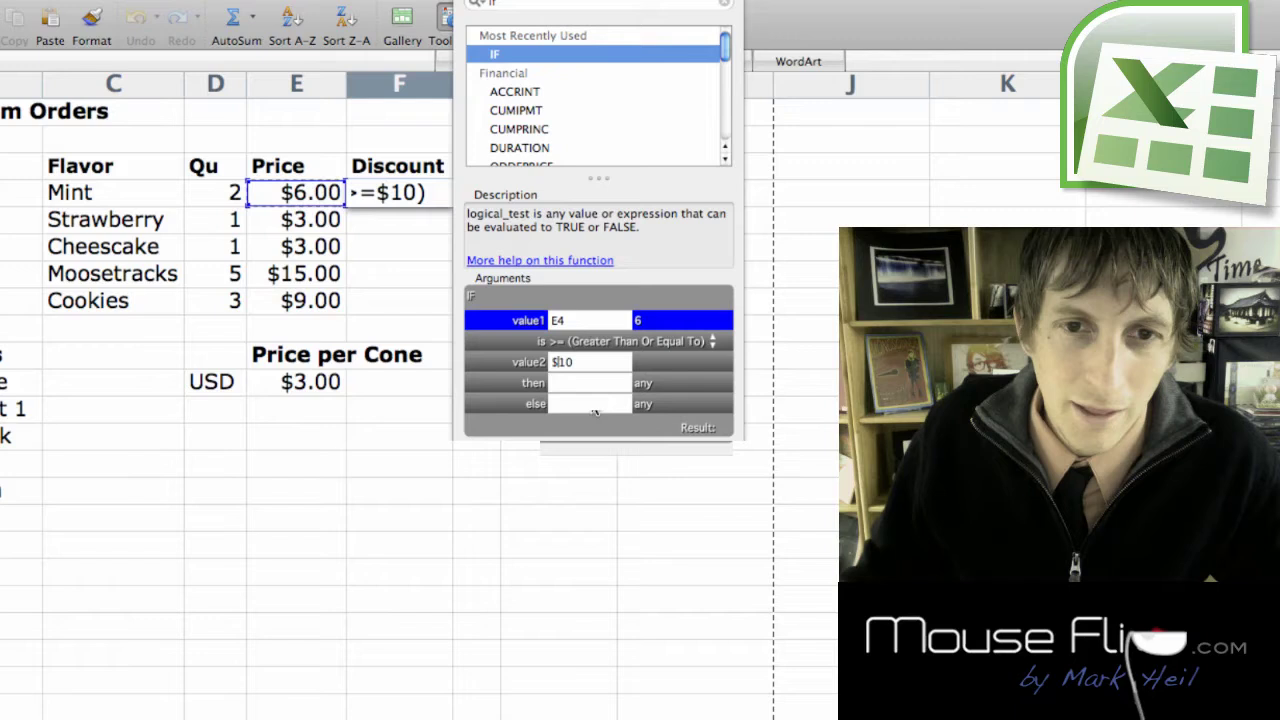
Make the IF return E4*50% when true and E4*10% otherwise, and commit it.
{"action": "left_click", "coordinate": [572, 388]}
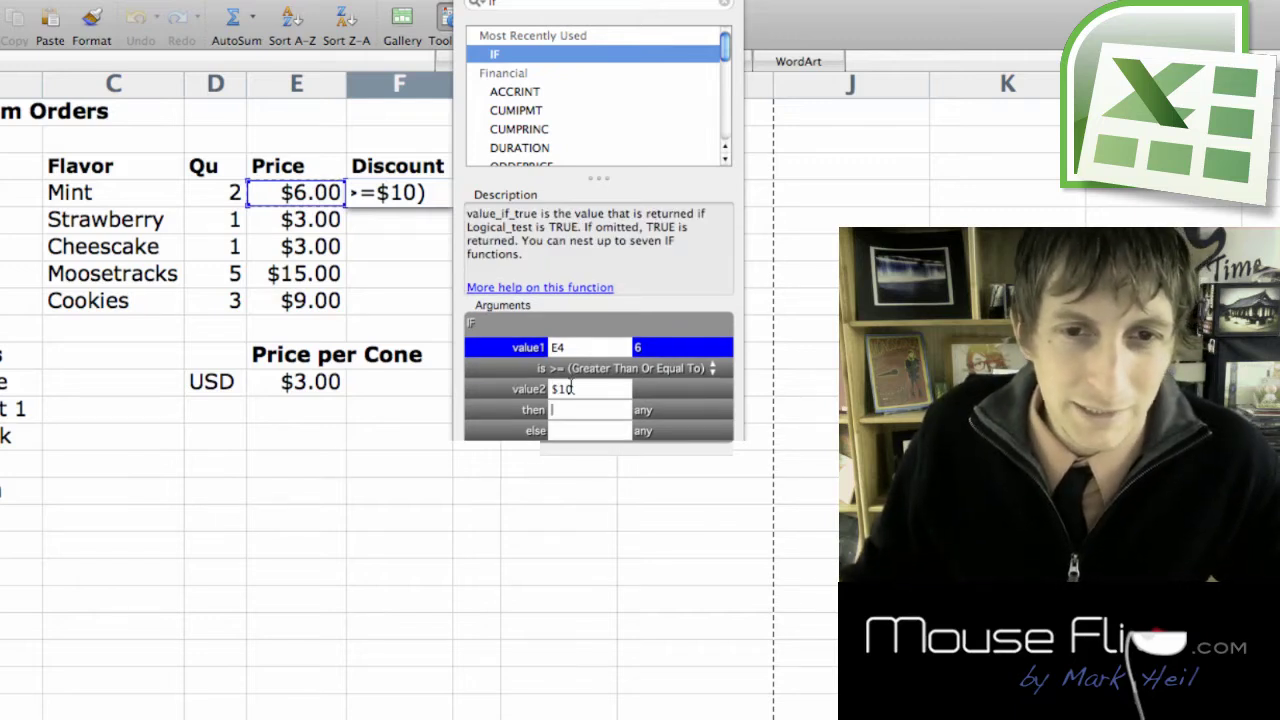
{"action": "left_click", "coordinate": [311, 193]}
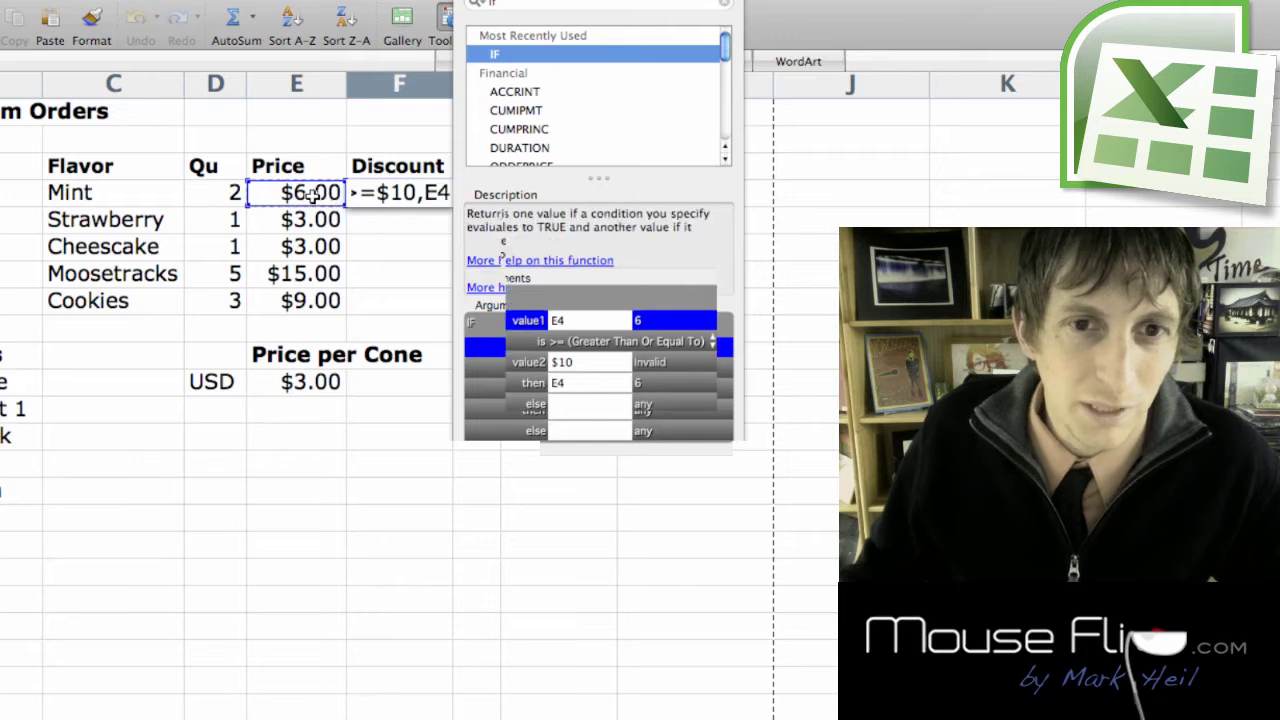
{"action": "type", "text": "*"}
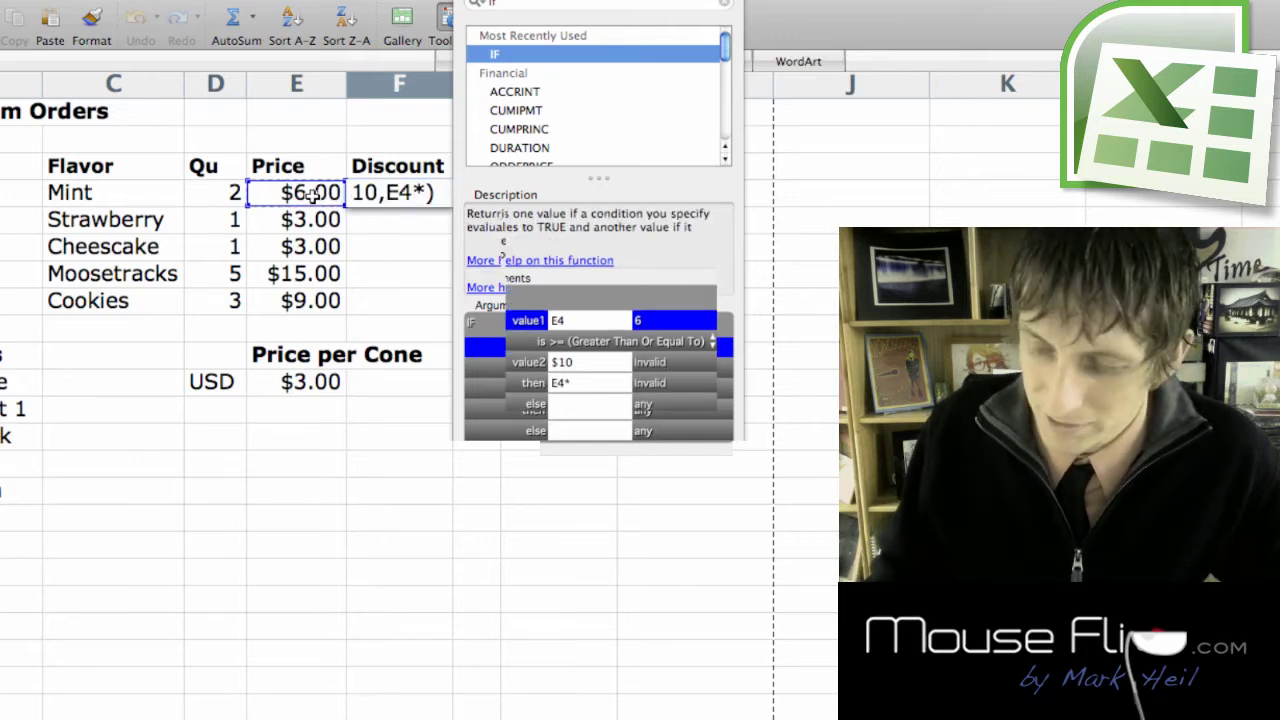
{"action": "type", "text": "50"}
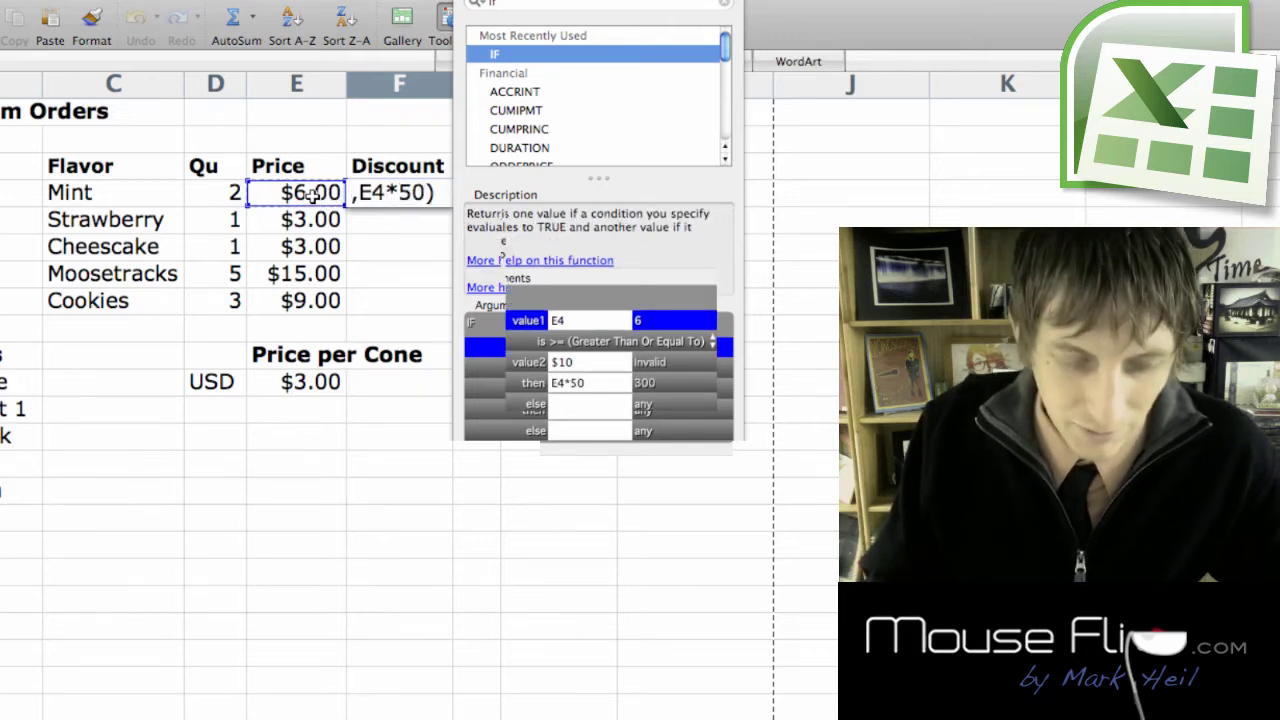
{"action": "type", "text": "%"}
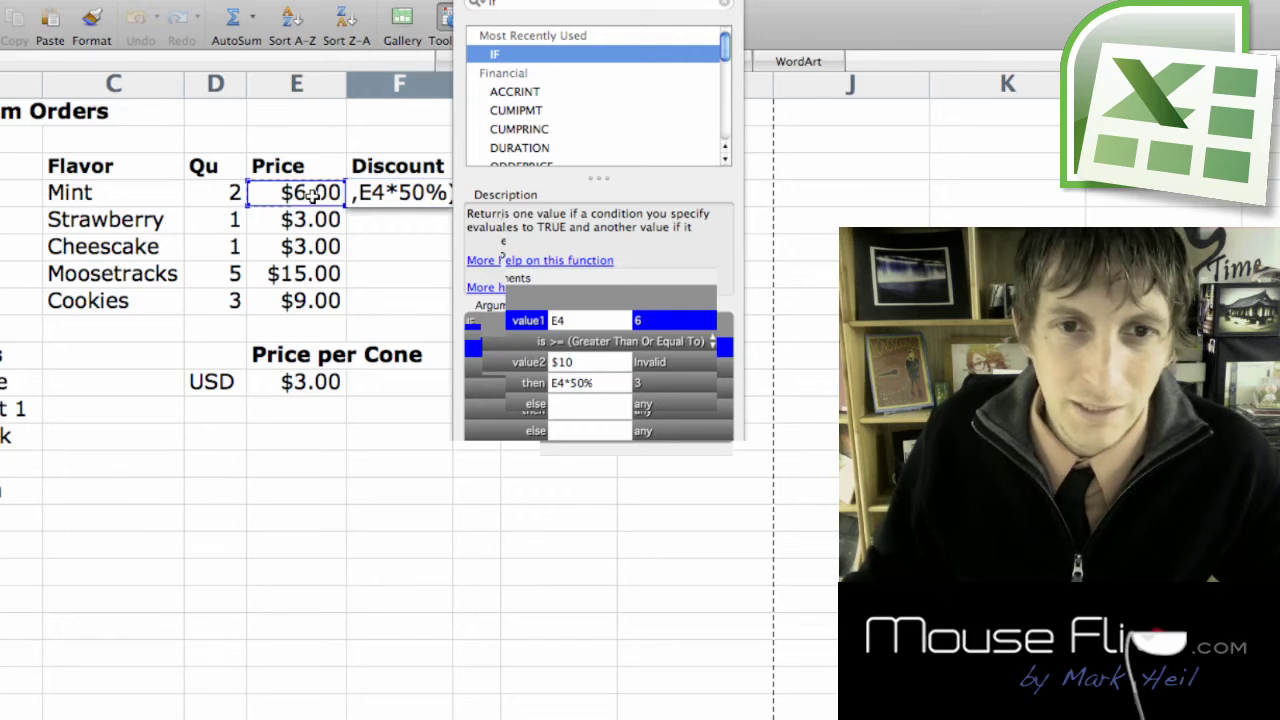
{"action": "left_click", "coordinate": [580, 405]}
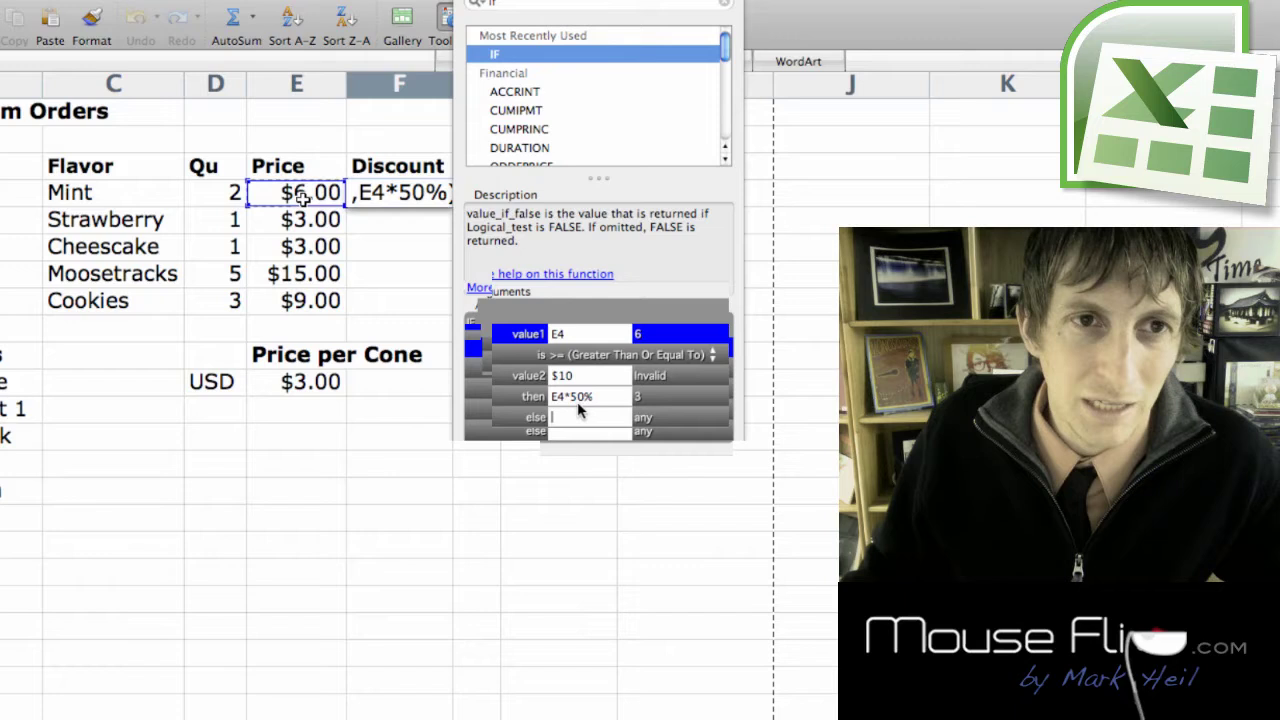
{"action": "left_click", "coordinate": [302, 198]}
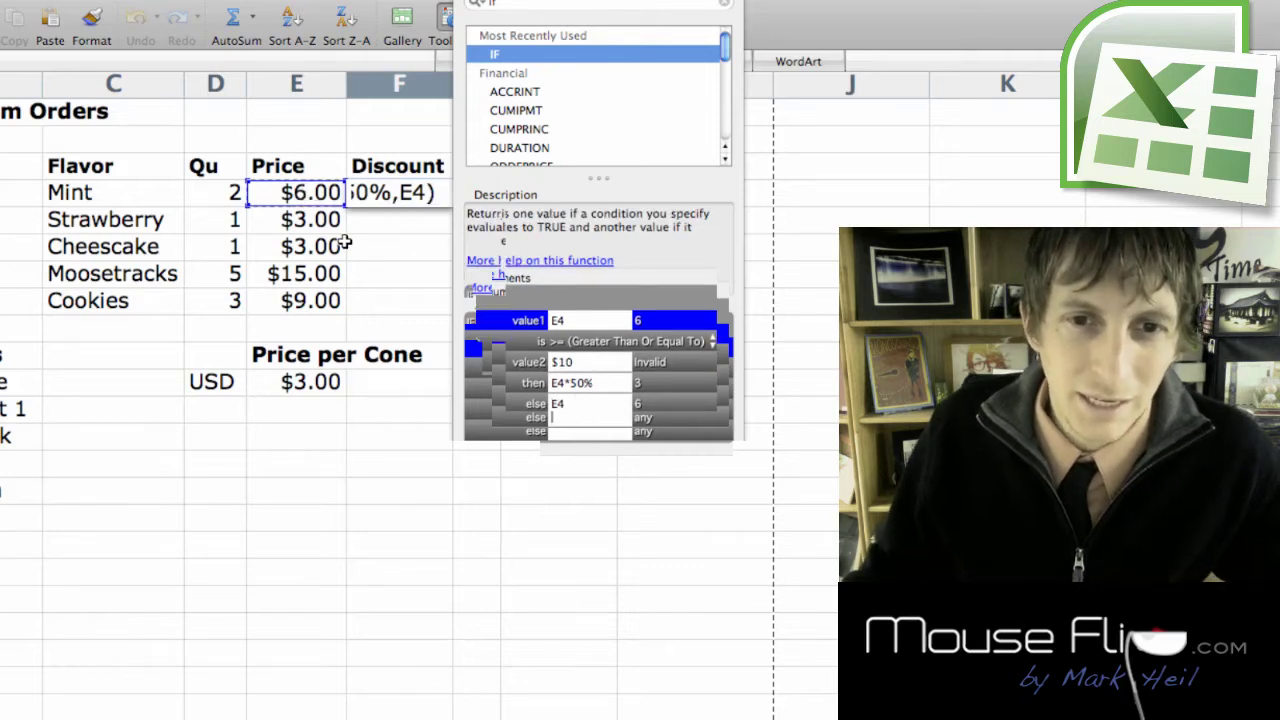
{"action": "type", "text": "*10"}
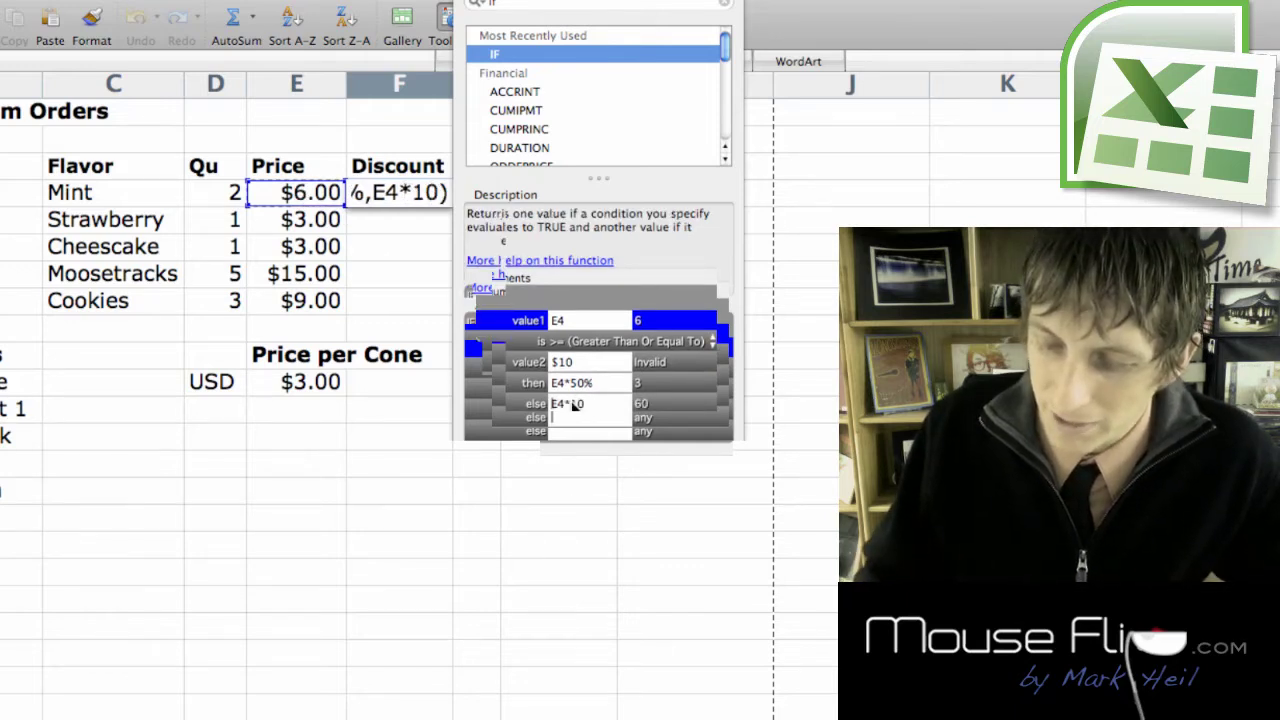
{"action": "type", "text": "%"}
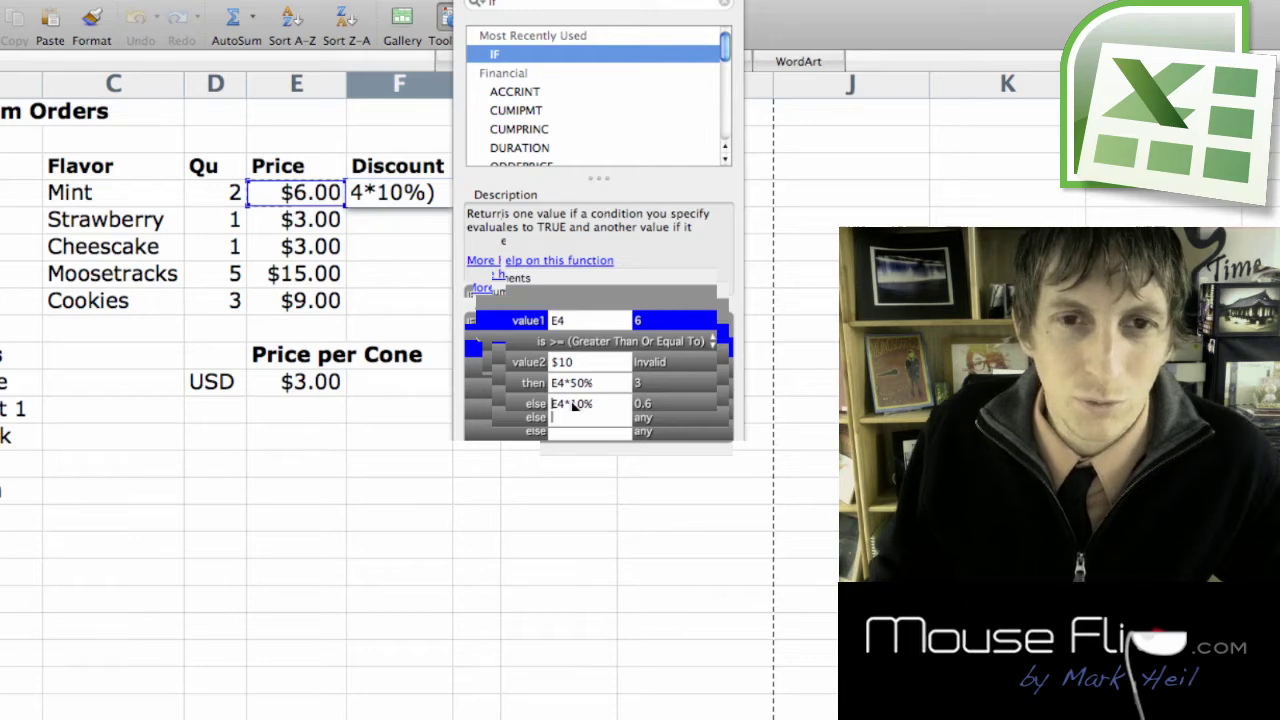
{"action": "key", "text": "Return"}
Accept the corrected formula and copy E4's currency formatting onto F4.
{"action": "left_click", "coordinate": [795, 566]}
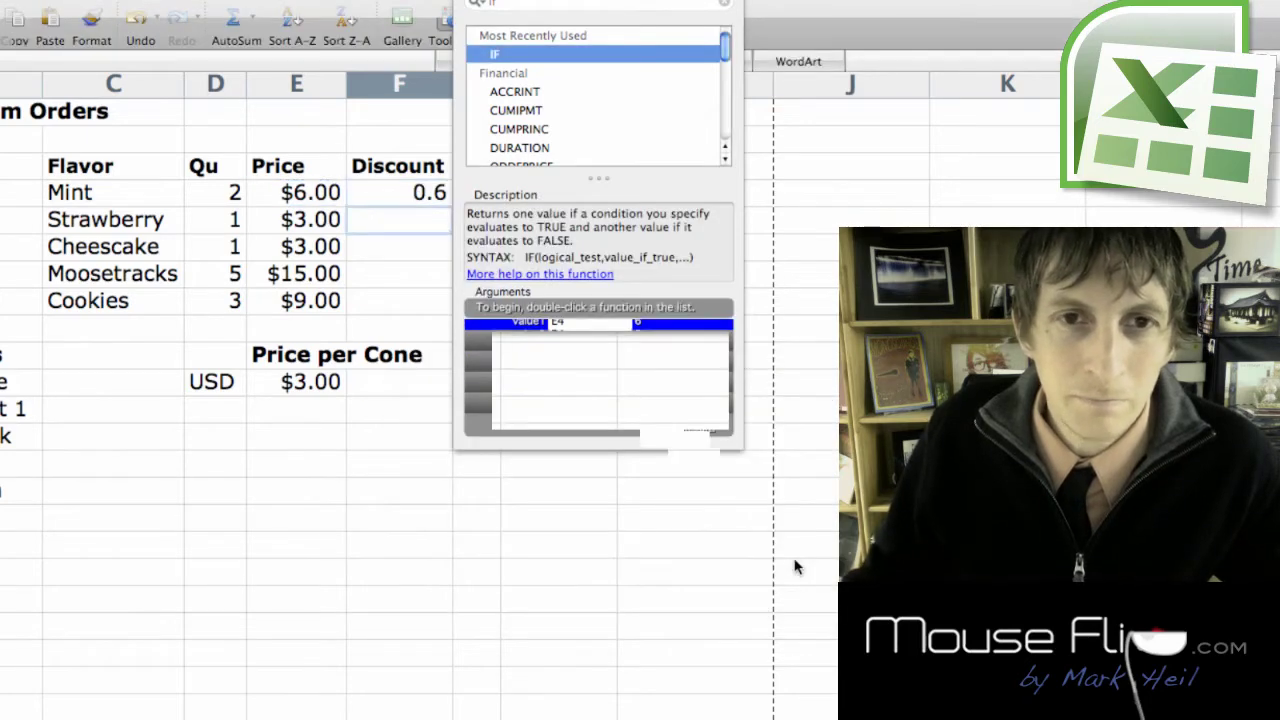
{"action": "left_click", "coordinate": [421, 200]}
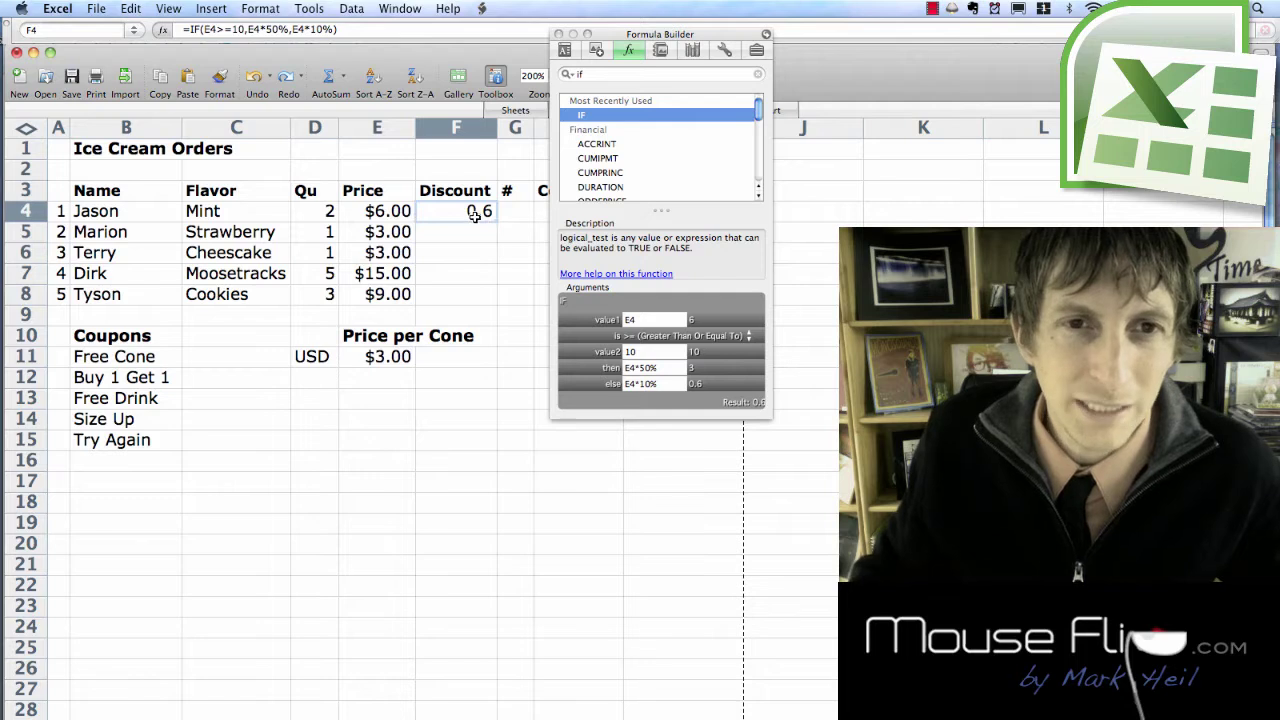
{"action": "left_click", "coordinate": [381, 211]}
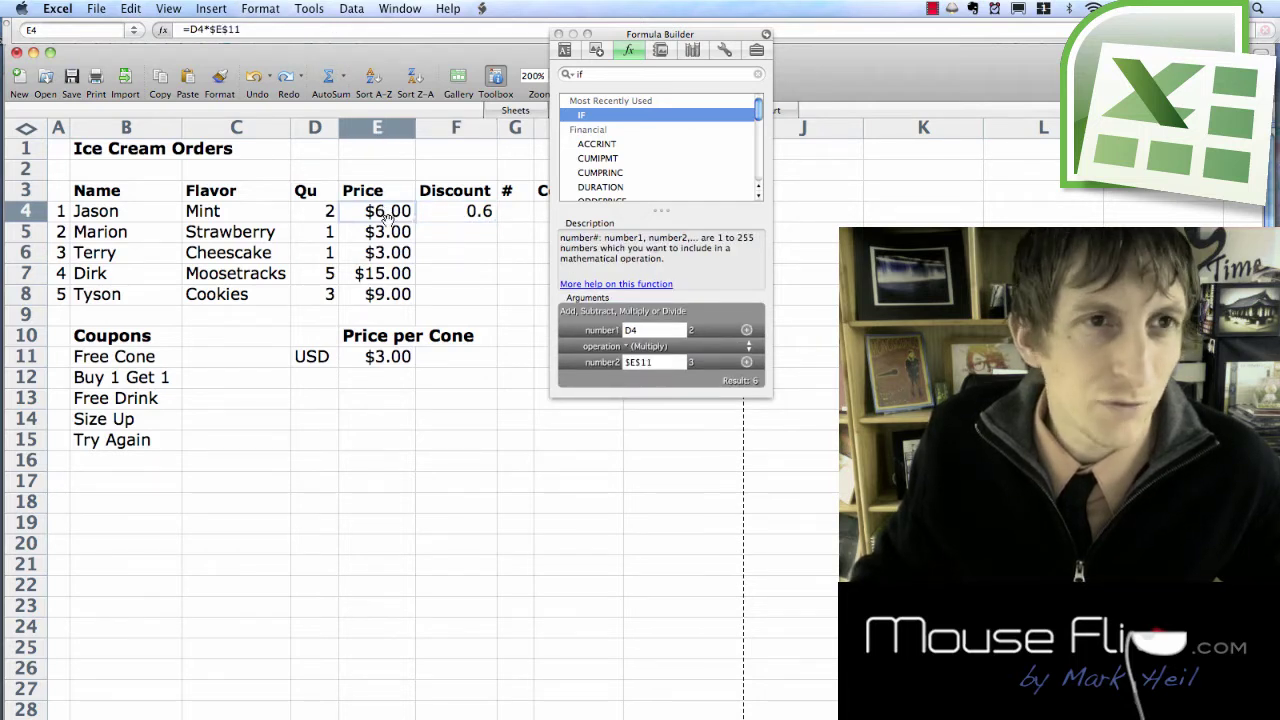
{"action": "left_click", "coordinate": [220, 78]}
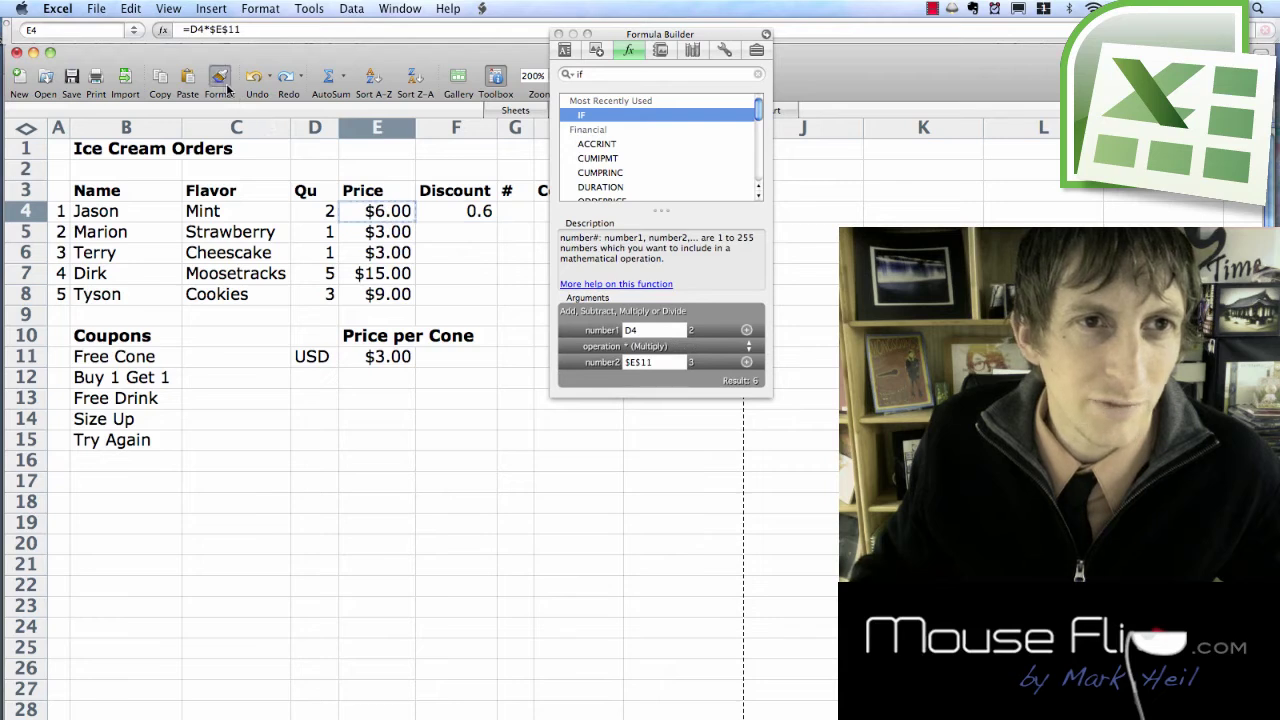
{"action": "left_click", "coordinate": [467, 213]}
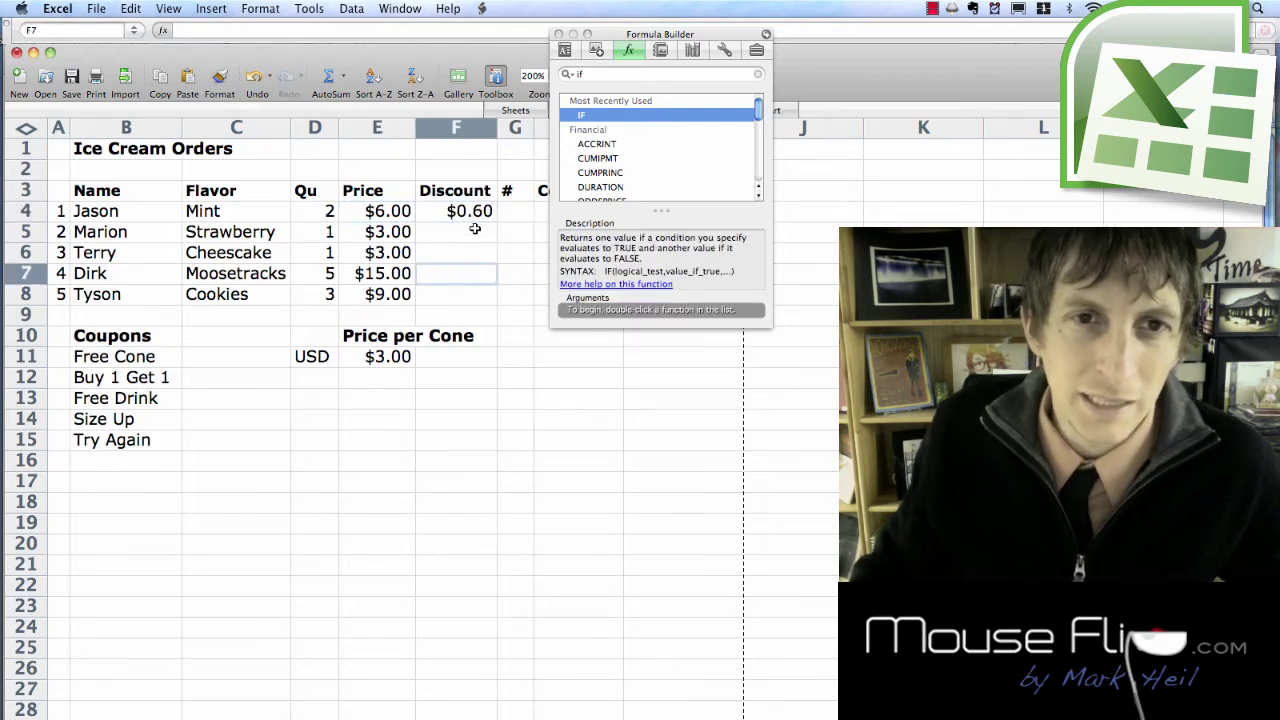
Fill the discount formula down to F8, giving $0.60, $0.30, $0.30, $7.50, $0.90.
{"action": "left_click_drag", "start_coordinate": [493, 224], "coordinate": [485, 300]}
{"action": "left_click", "coordinate": [508, 377]}
{"action": "left_click_drag", "start_coordinate": [606, 34], "coordinate": [779, 50]}
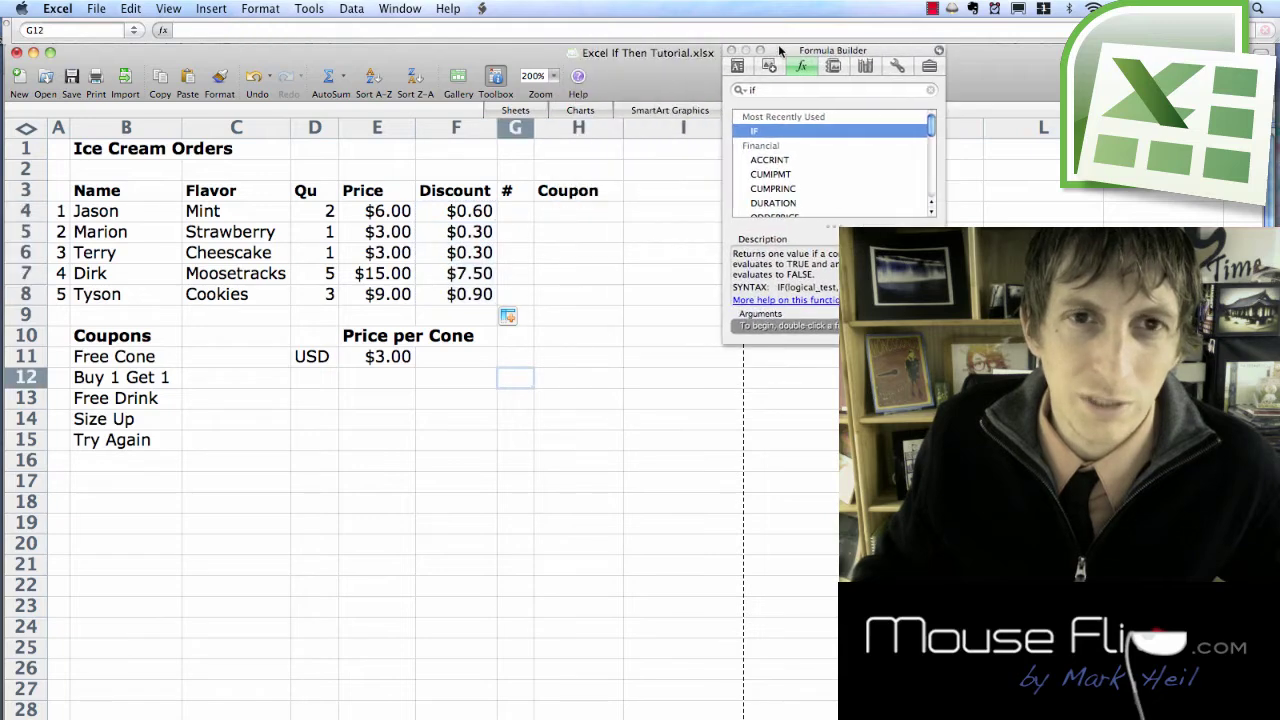
{"action": "left_click", "coordinate": [541, 223]}
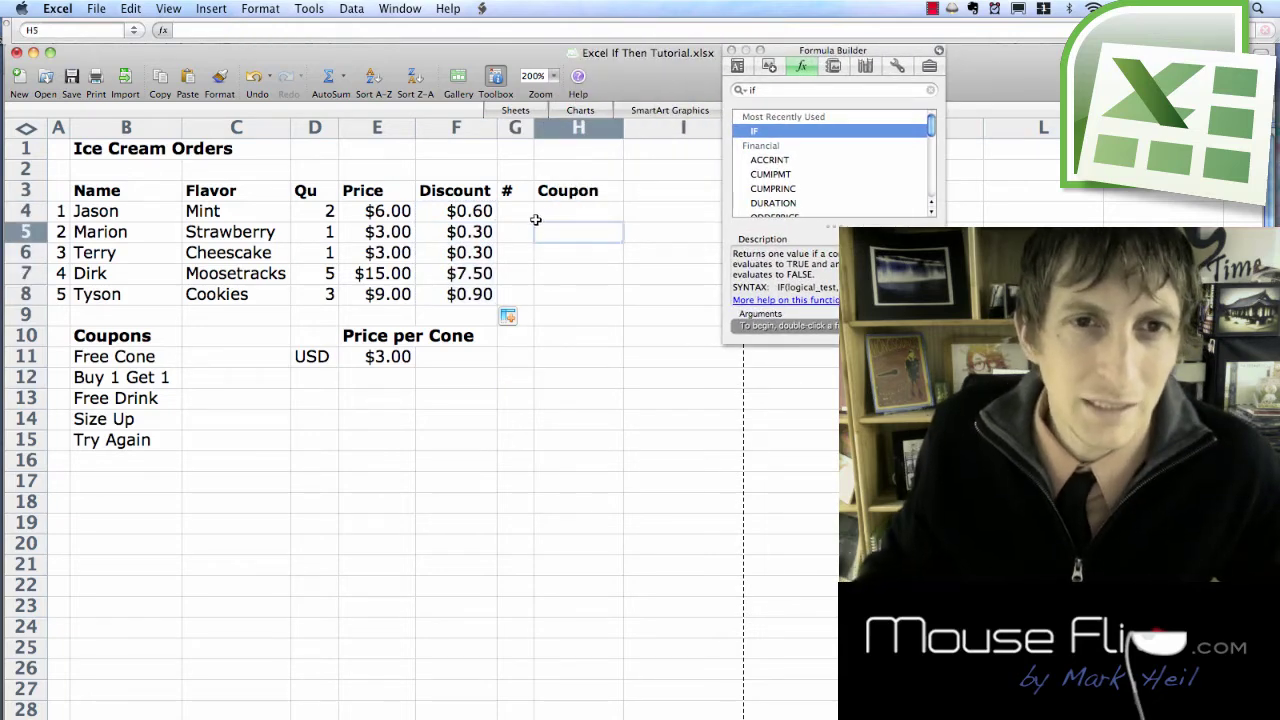
{"action": "left_click", "coordinate": [467, 130]}
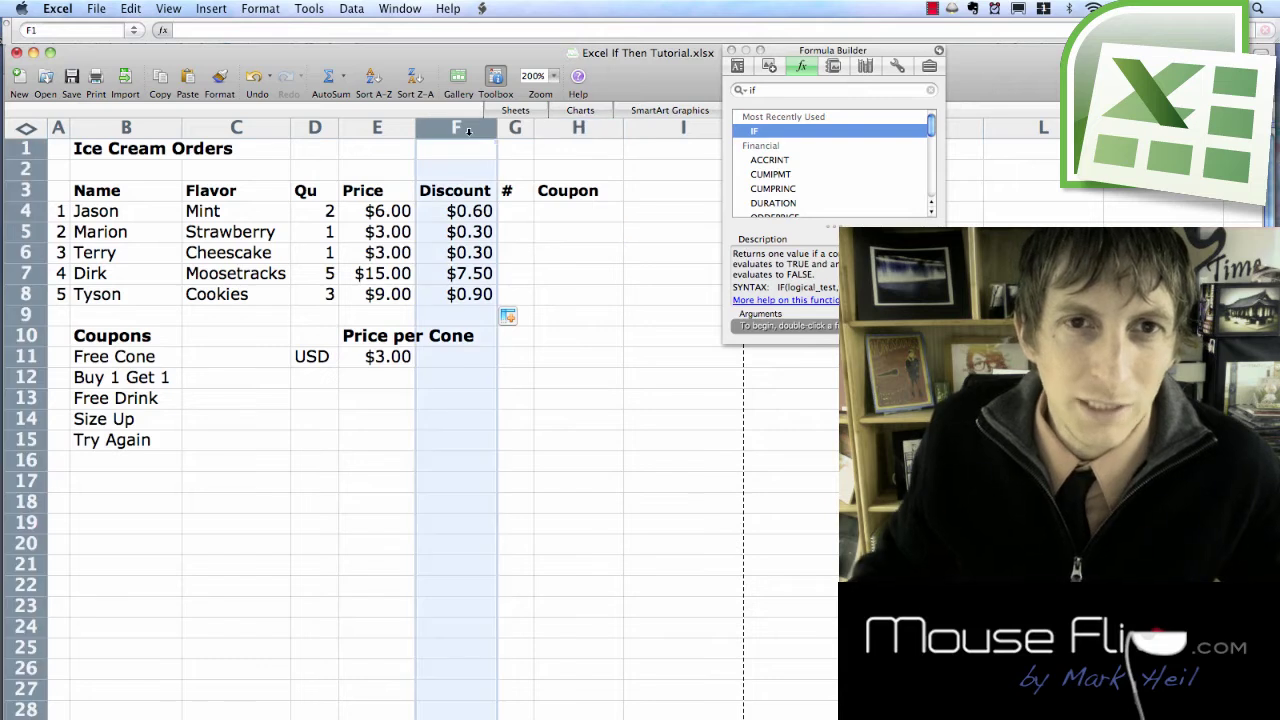
{"action": "right_click", "coordinate": [468, 133]}
Insert a blank column G between the Discount and # columns.
{"action": "left_click", "coordinate": [463, 137]}
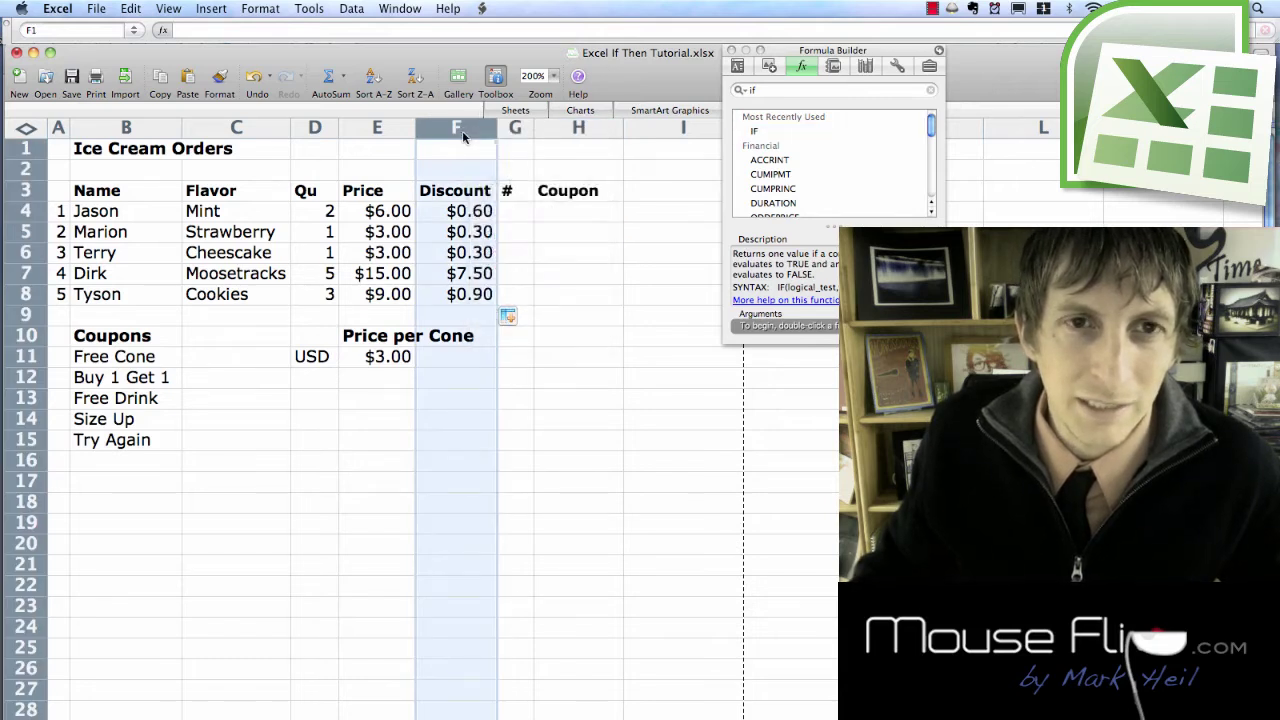
{"action": "right_click", "coordinate": [463, 131]}
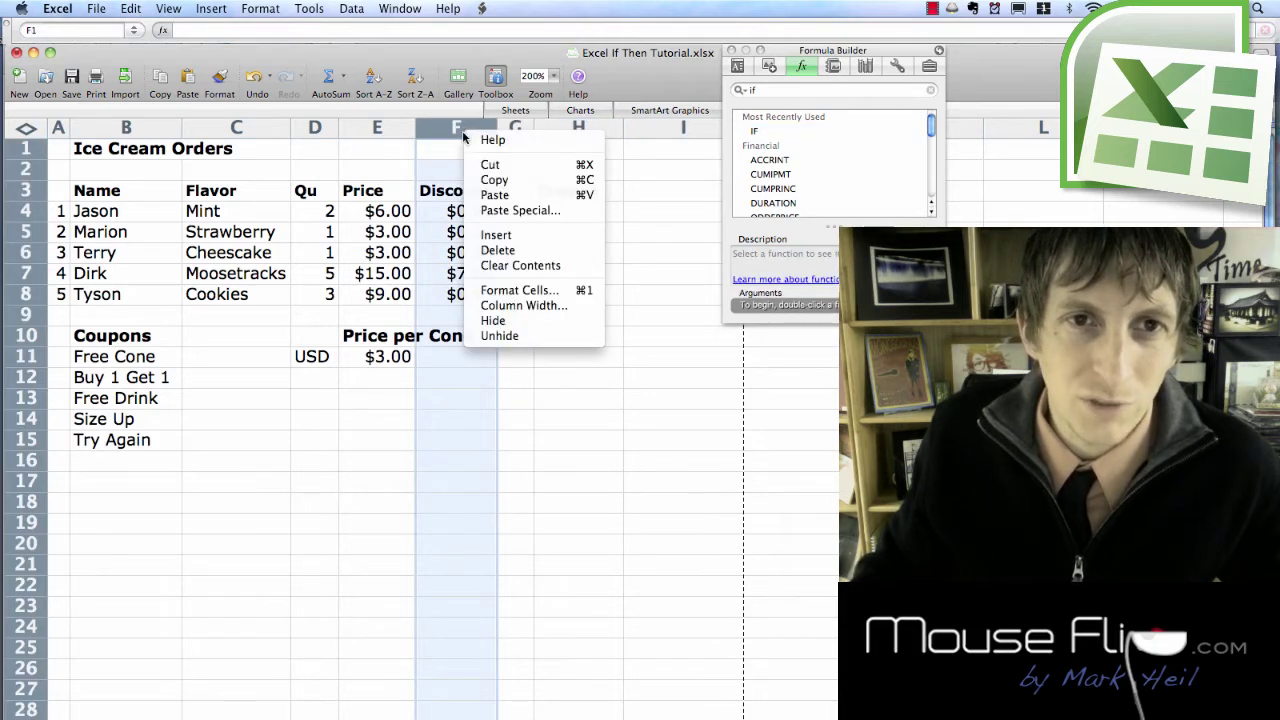
{"action": "left_click", "coordinate": [515, 127]}
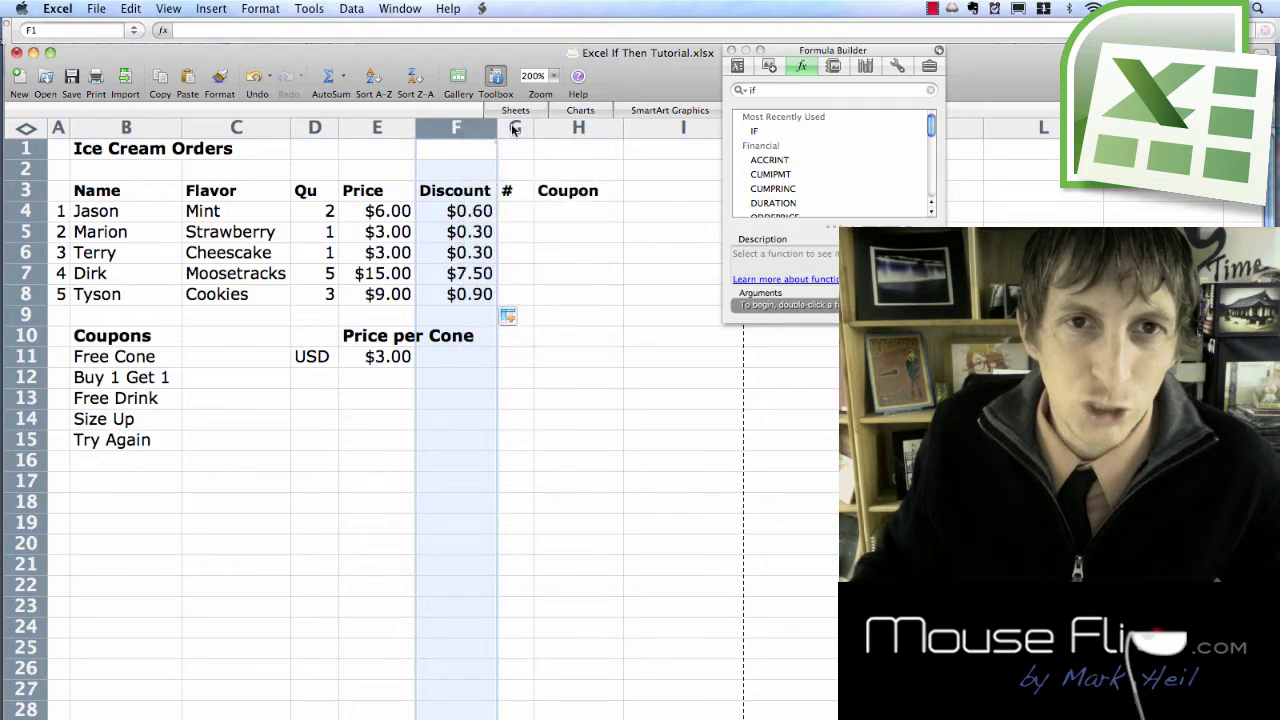
{"action": "left_click", "coordinate": [515, 127]}
{"action": "right_click", "coordinate": [514, 127]}
{"action": "left_click", "coordinate": [545, 228]}
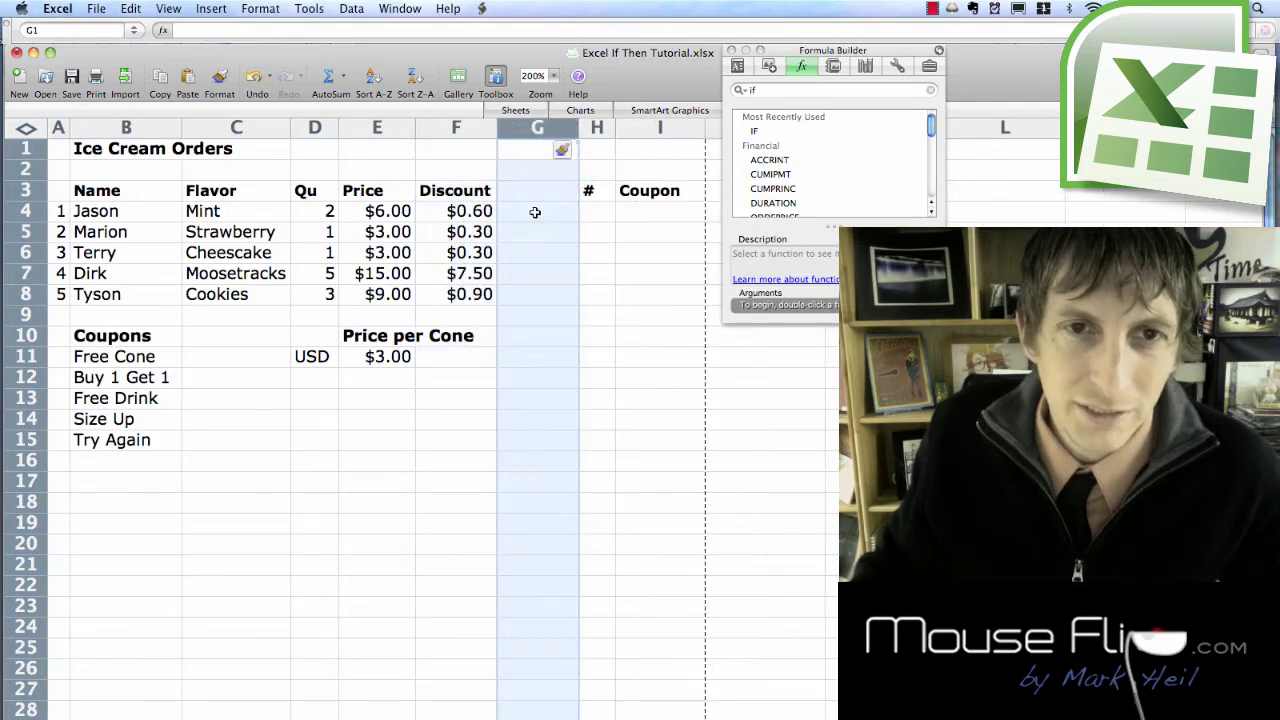
{"action": "left_click", "coordinate": [531, 210]}
Head column G 'Total' and enter =E4-F4 in G4 to subtract the discount from the price.
{"action": "left_click", "coordinate": [510, 194]}
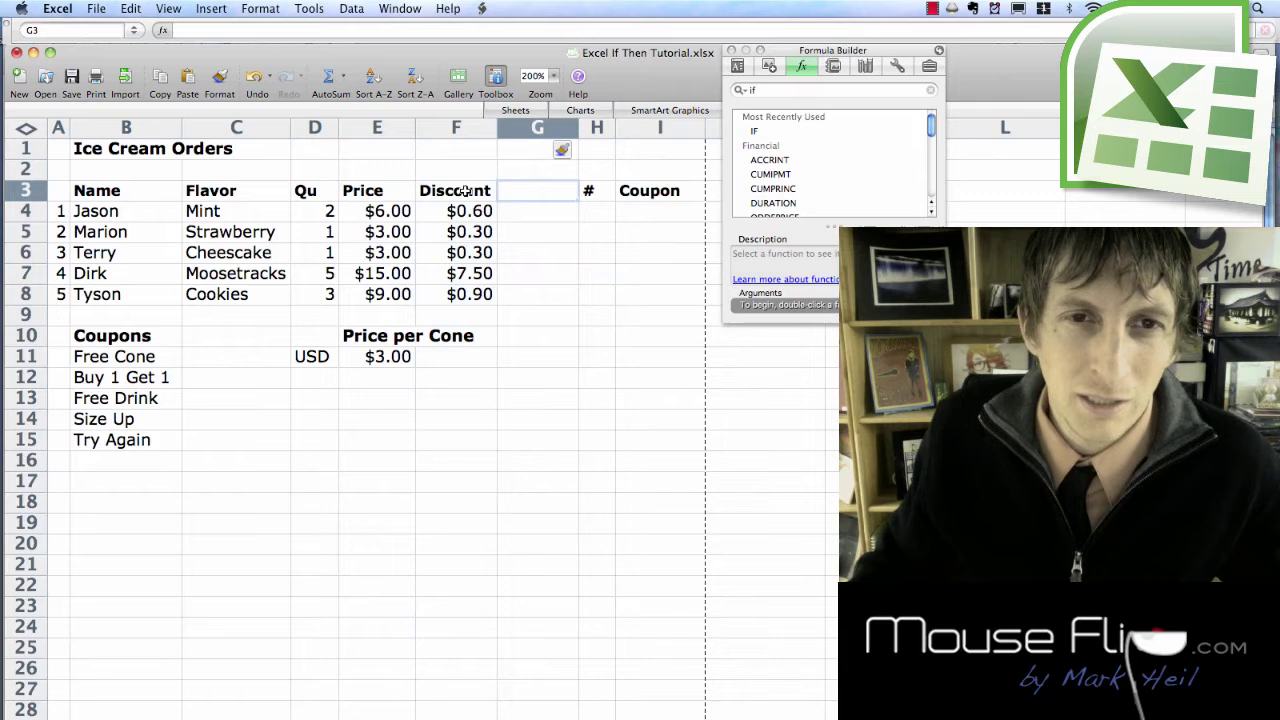
{"action": "type", "text": "Total"}
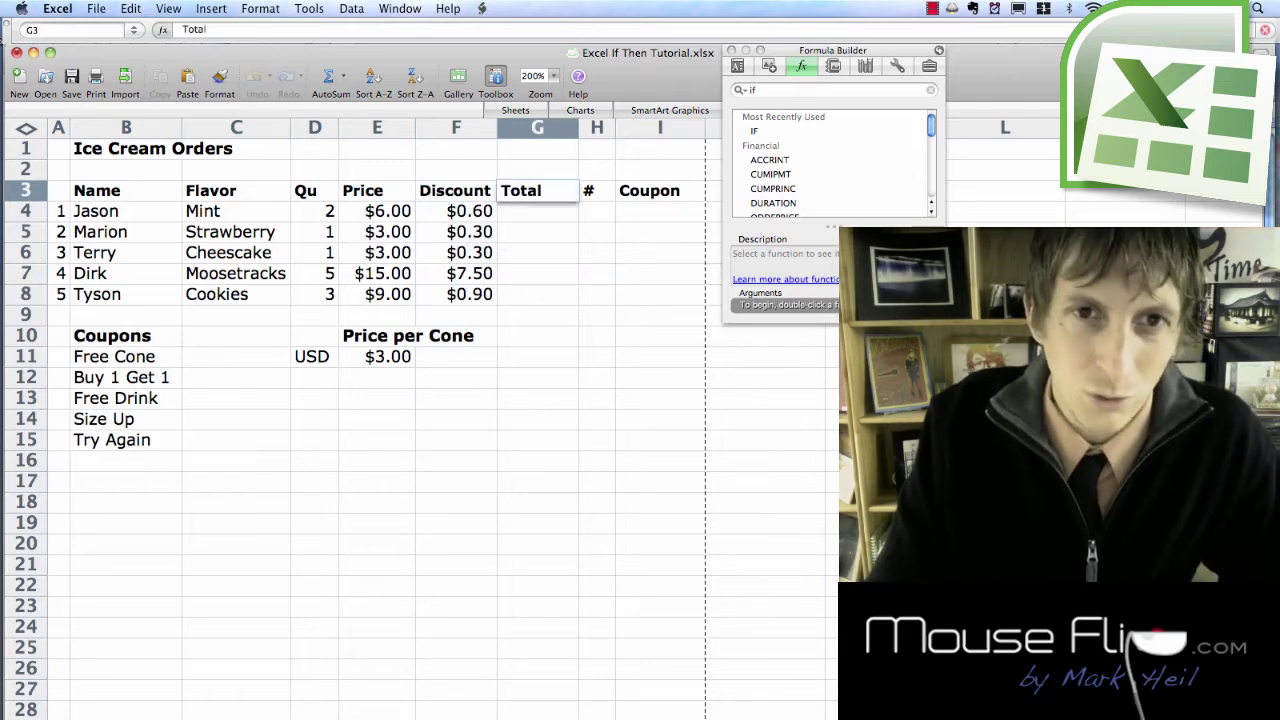
{"action": "key", "text": "Return"}
{"action": "type", "text": "="}
{"action": "left_click", "coordinate": [509, 194]}
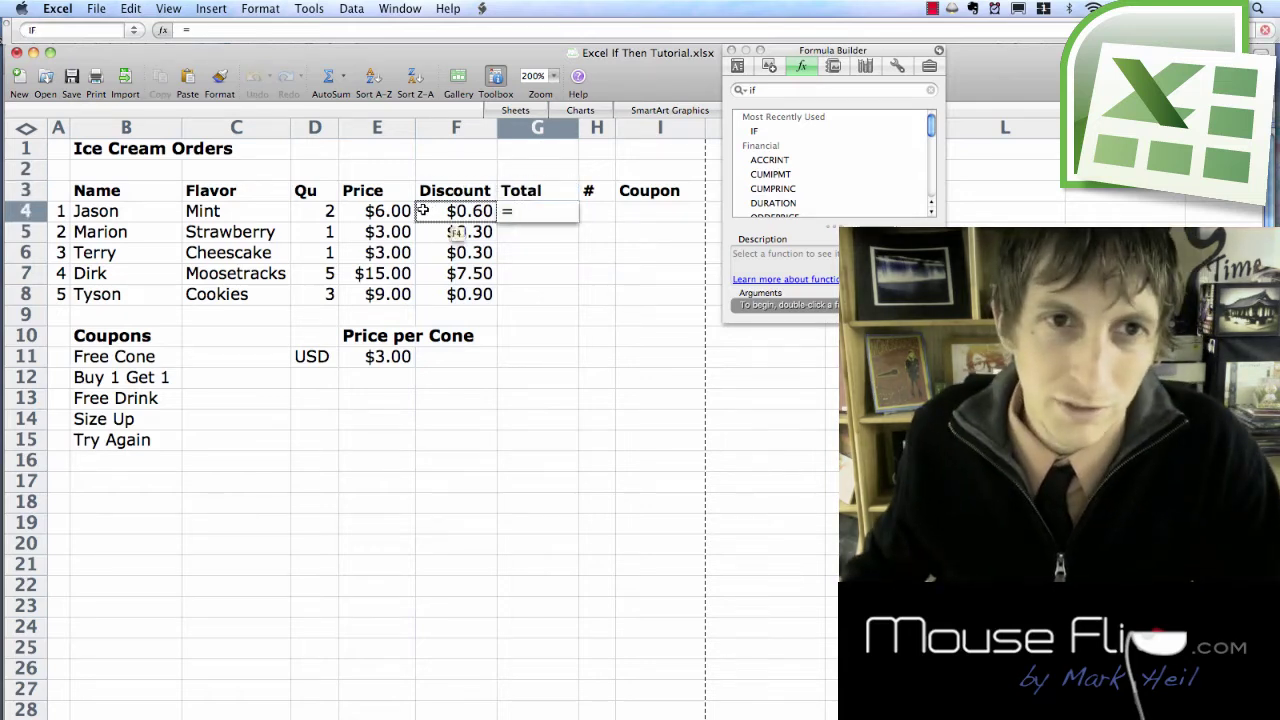
{"action": "left_click", "coordinate": [395, 212]}
{"action": "type", "text": "-"}
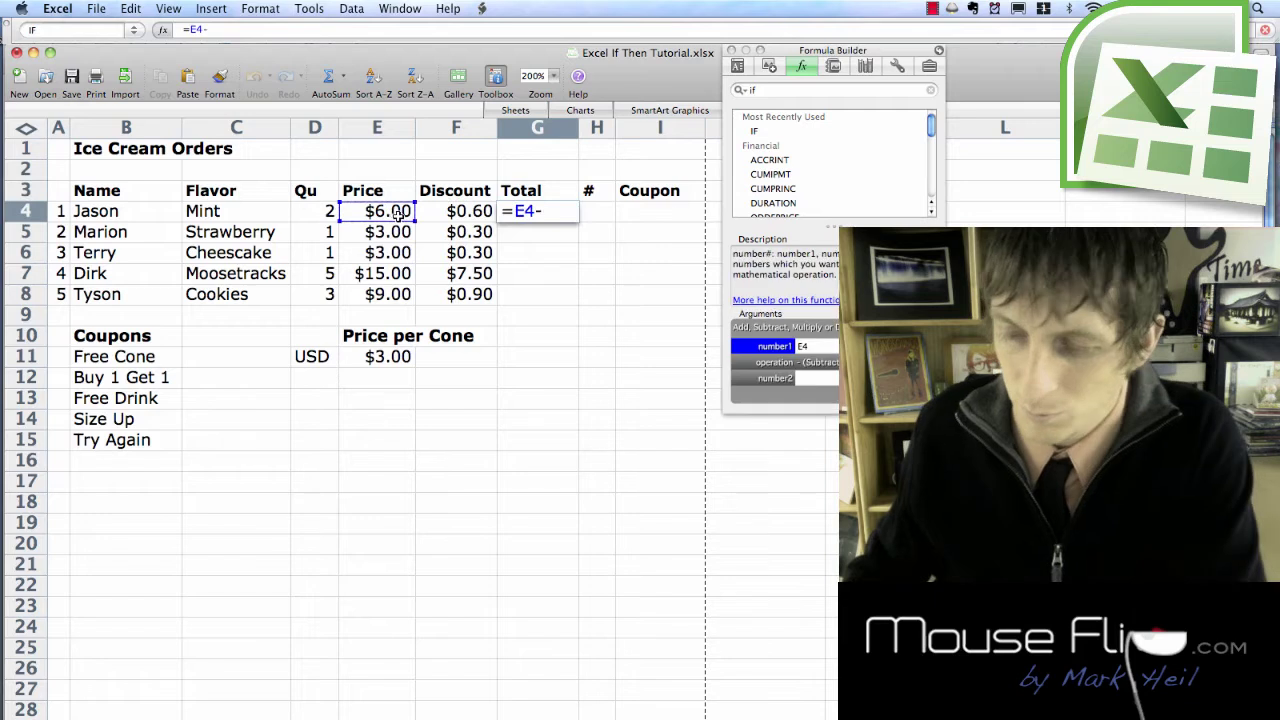
{"action": "left_click", "coordinate": [447, 212]}
{"action": "key", "text": "Return"}
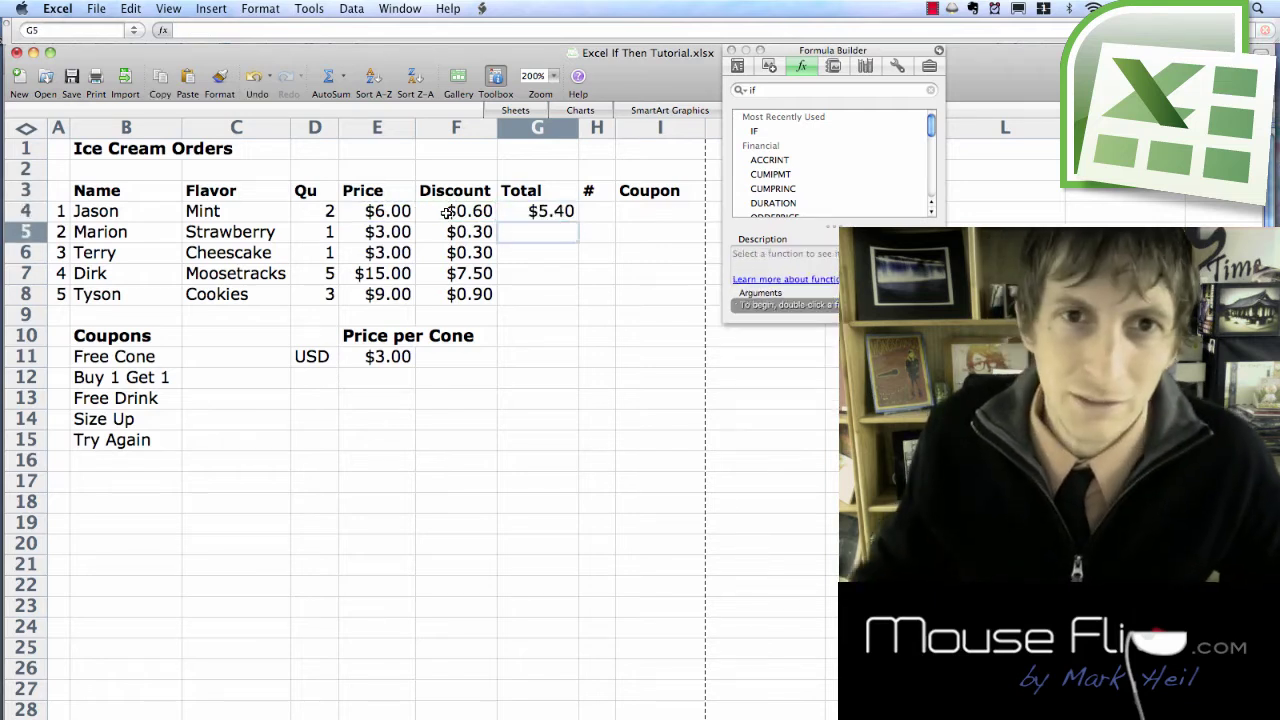
Fill the total formula down to G8, giving $5.40, $2.70, $2.70, $7.50 and $8.10.
{"action": "left_click", "coordinate": [531, 213]}
{"action": "left_click_drag", "start_coordinate": [575, 220], "coordinate": [567, 299]}
{"action": "left_click", "coordinate": [588, 356]}
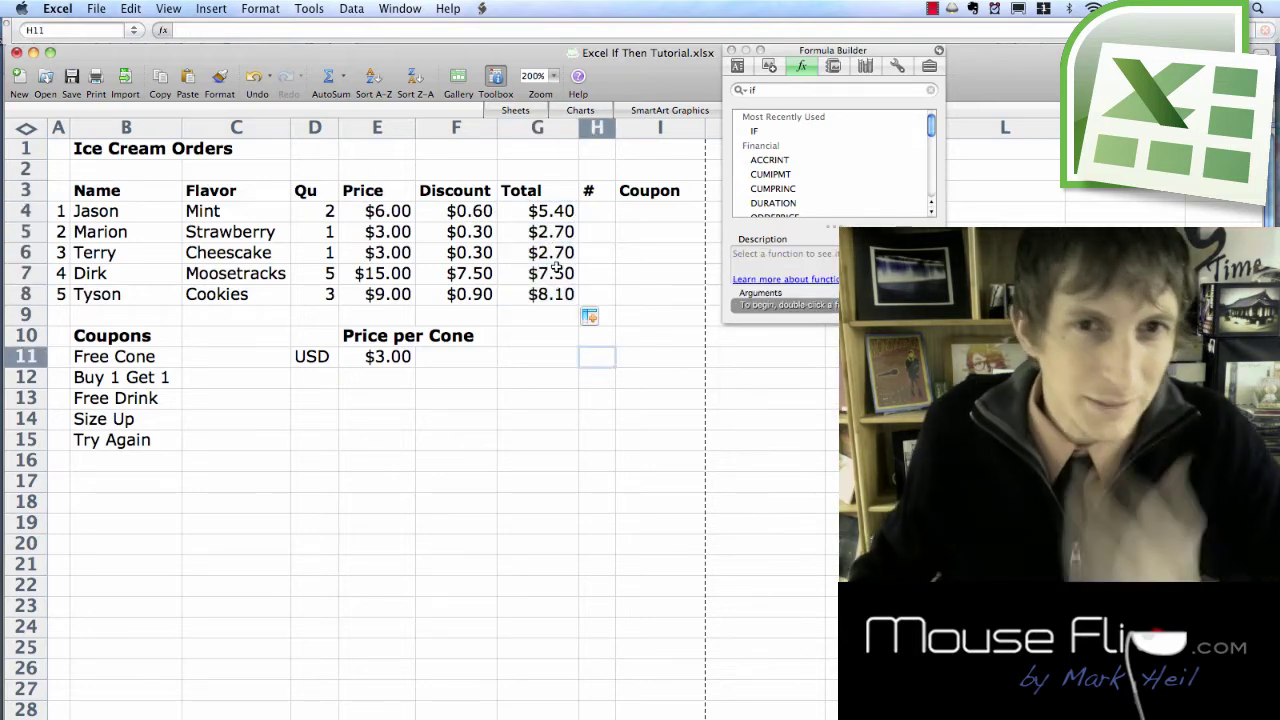
{"action": "left_click_drag", "start_coordinate": [553, 207], "coordinate": [545, 294]}
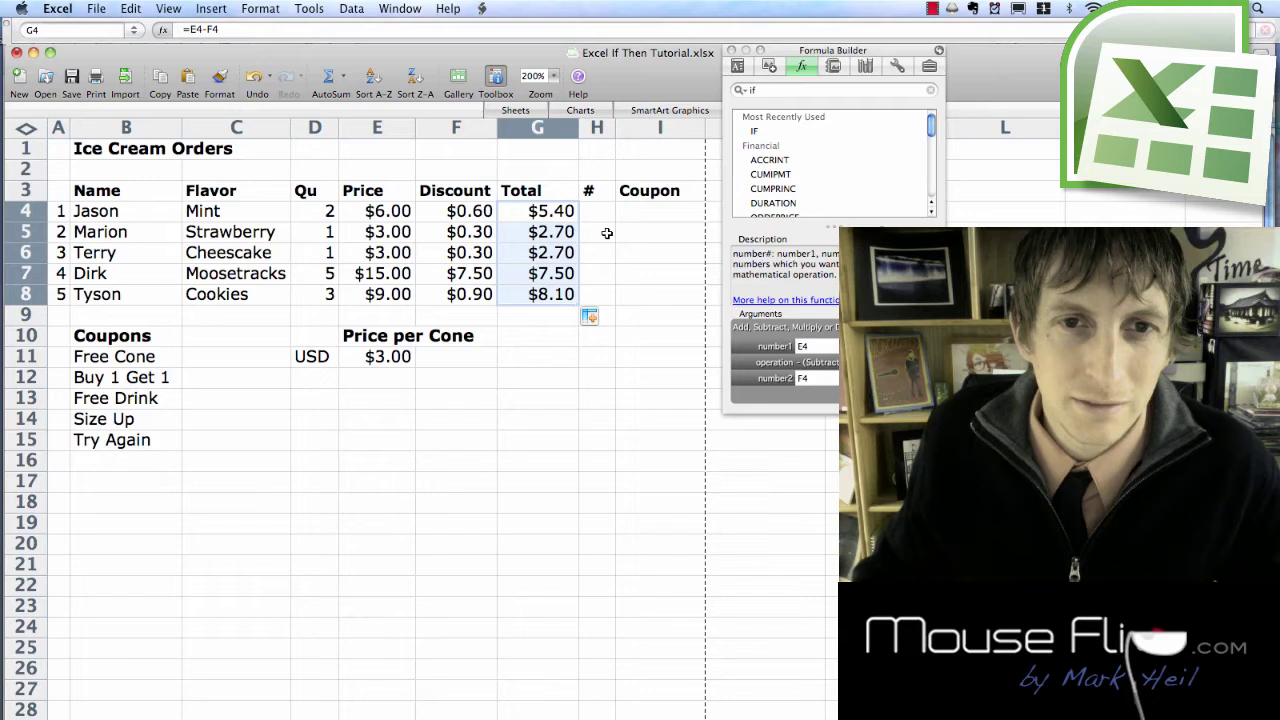
{"action": "left_click", "coordinate": [523, 370]}
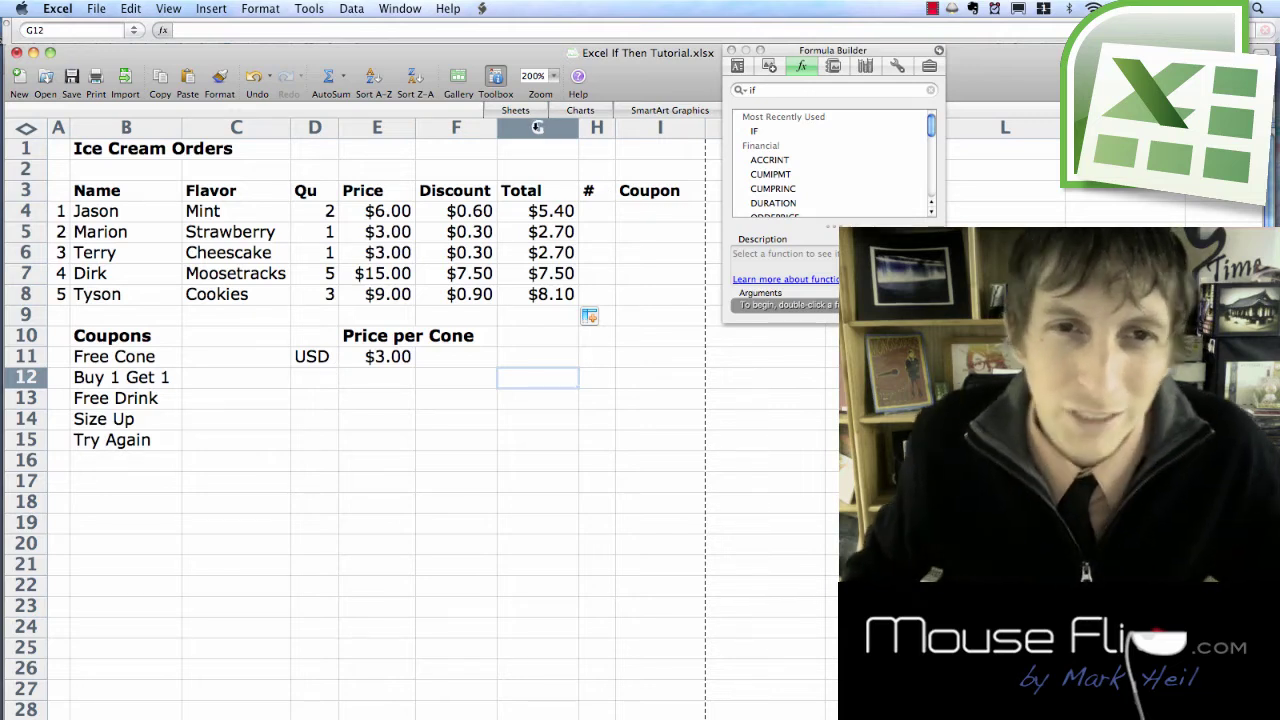
{"action": "left_click_drag", "start_coordinate": [538, 211], "coordinate": [542, 278]}
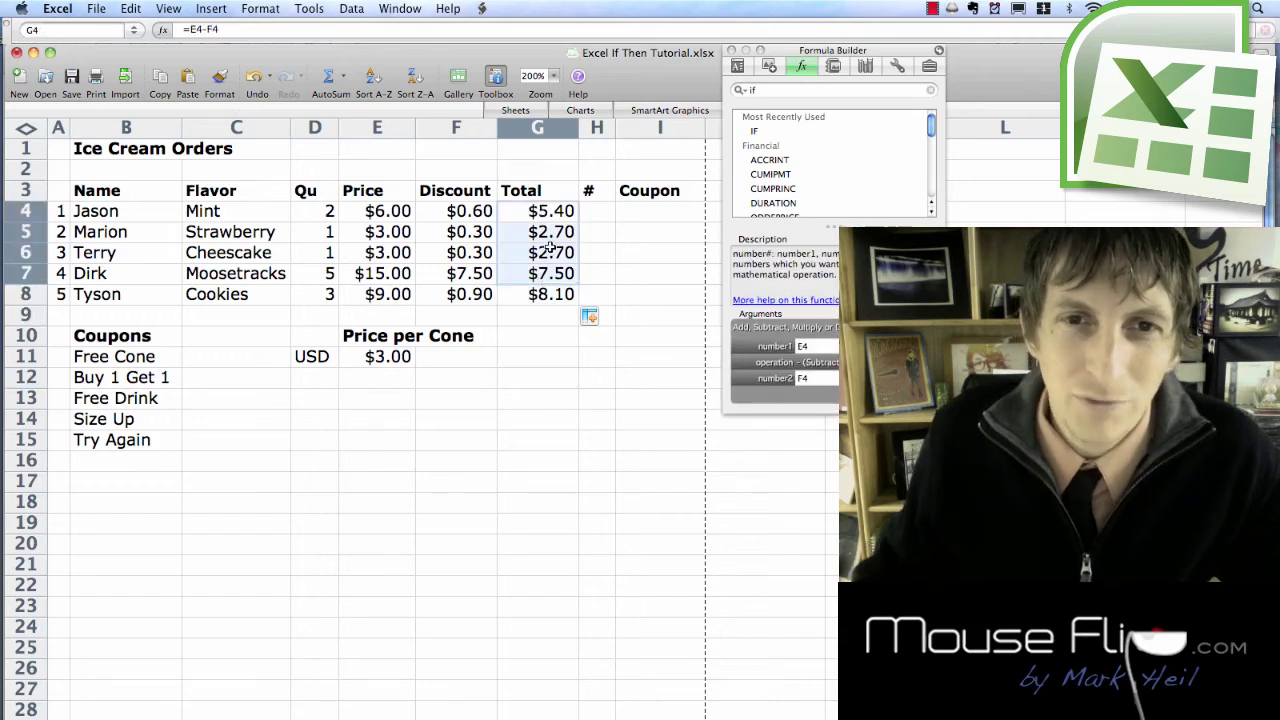
{"action": "left_click", "coordinate": [610, 213]}
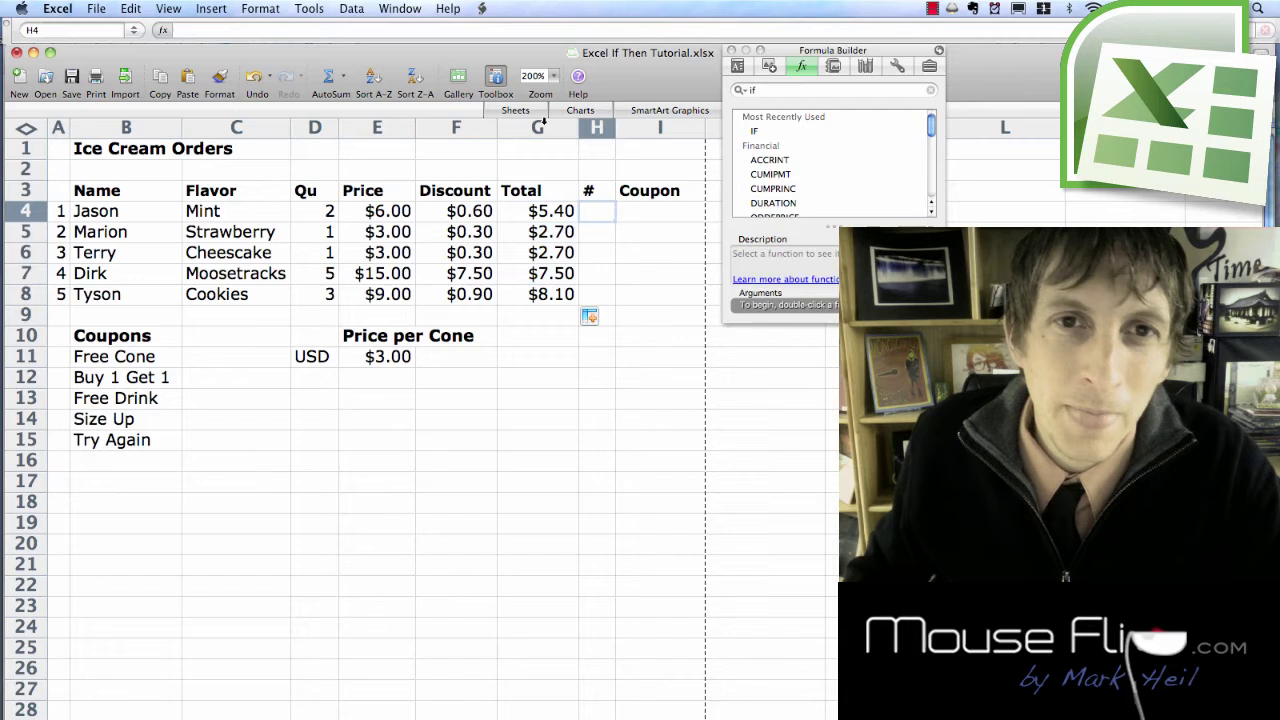
{"action": "left_click_drag", "start_coordinate": [544, 122], "coordinate": [213, 129]}
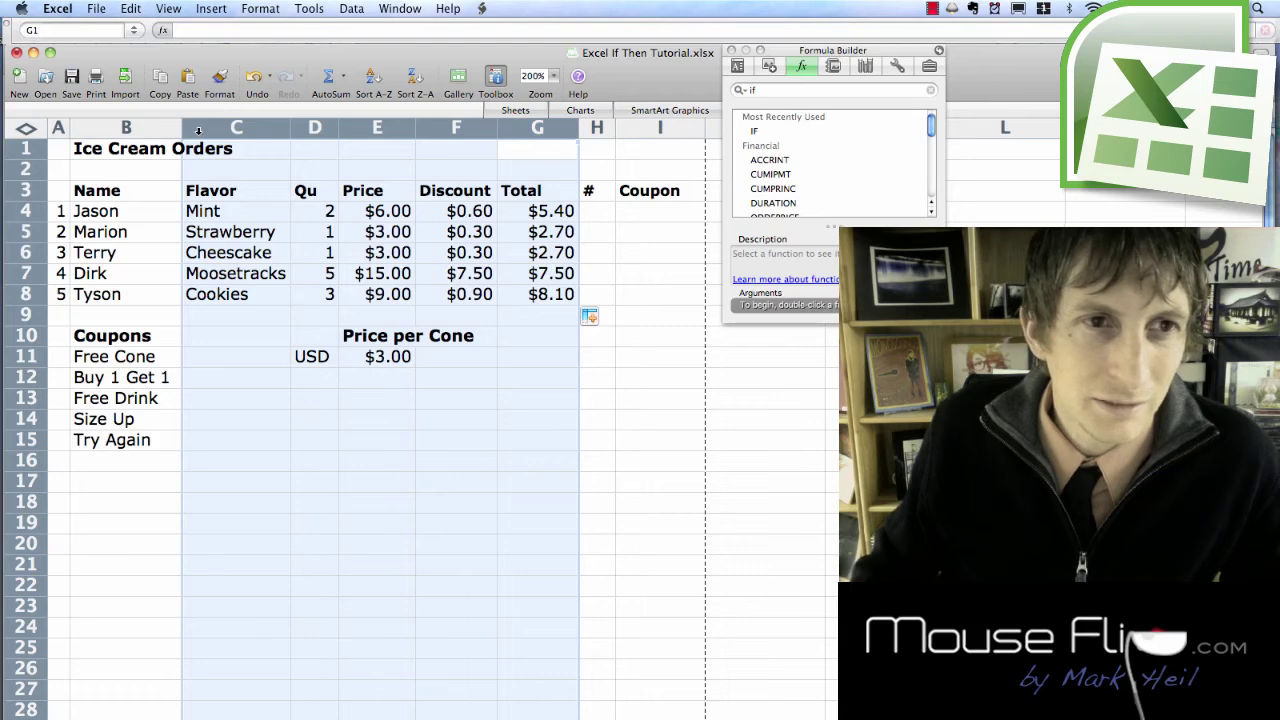
{"action": "right_click", "coordinate": [203, 133]}
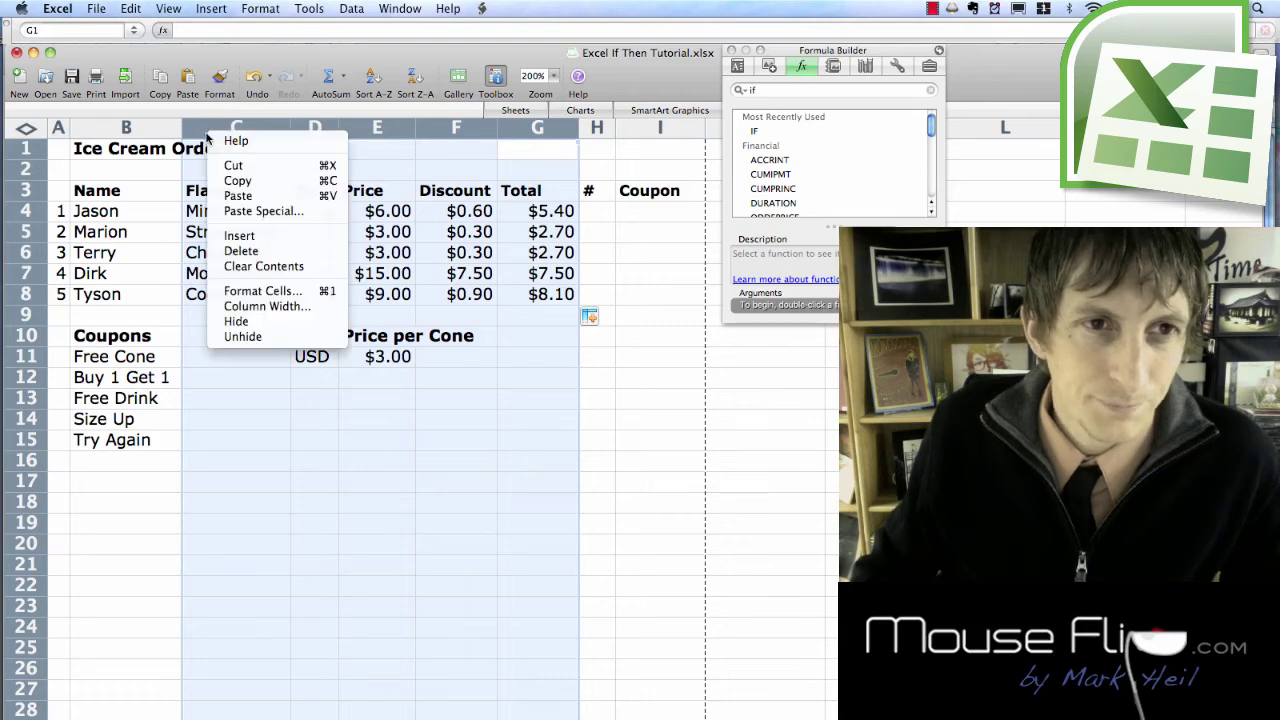
{"action": "left_click", "coordinate": [270, 328]}
{"action": "left_click_drag", "start_coordinate": [790, 48], "coordinate": [417, 46]}
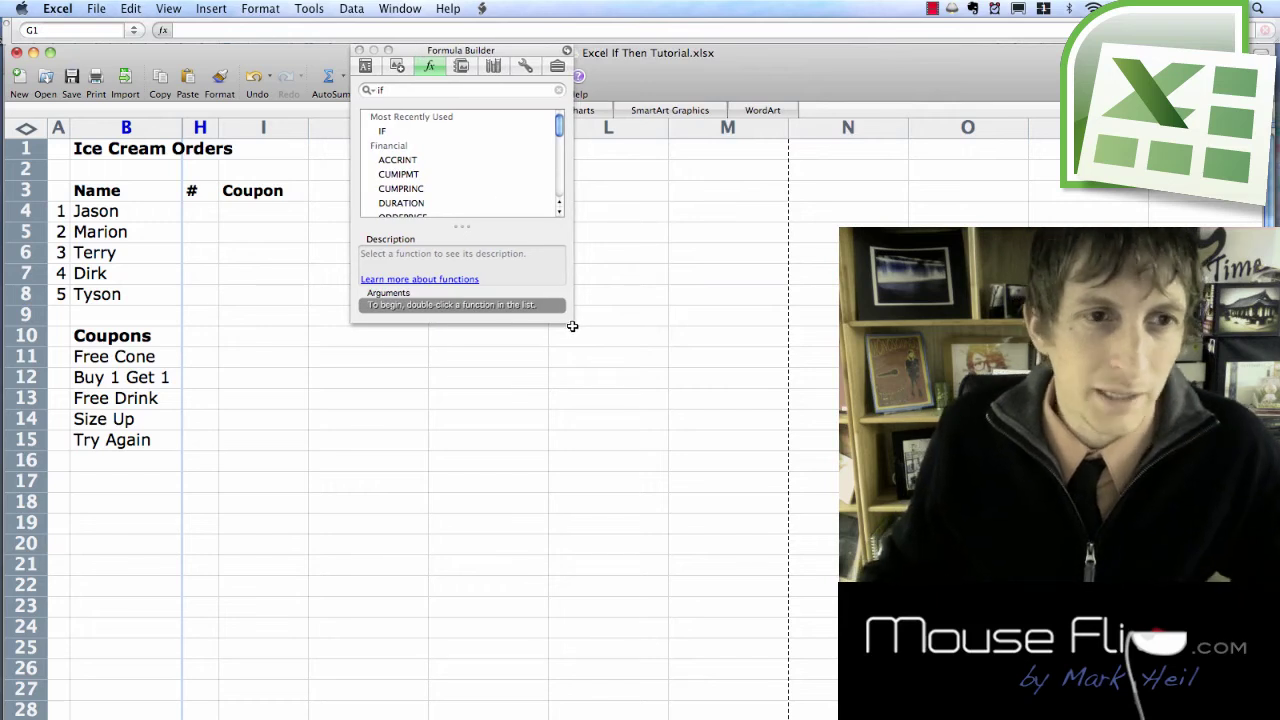
{"action": "left_click", "coordinate": [261, 350]}
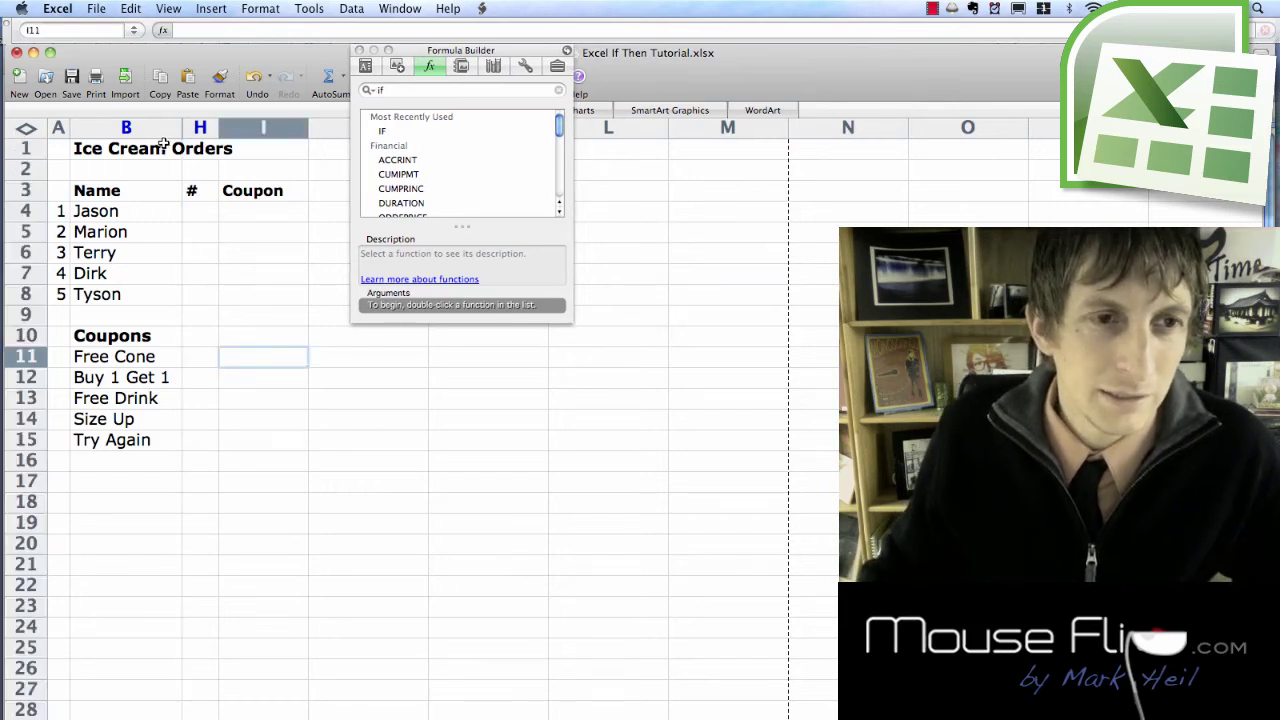
{"action": "key", "text": "super+z"}
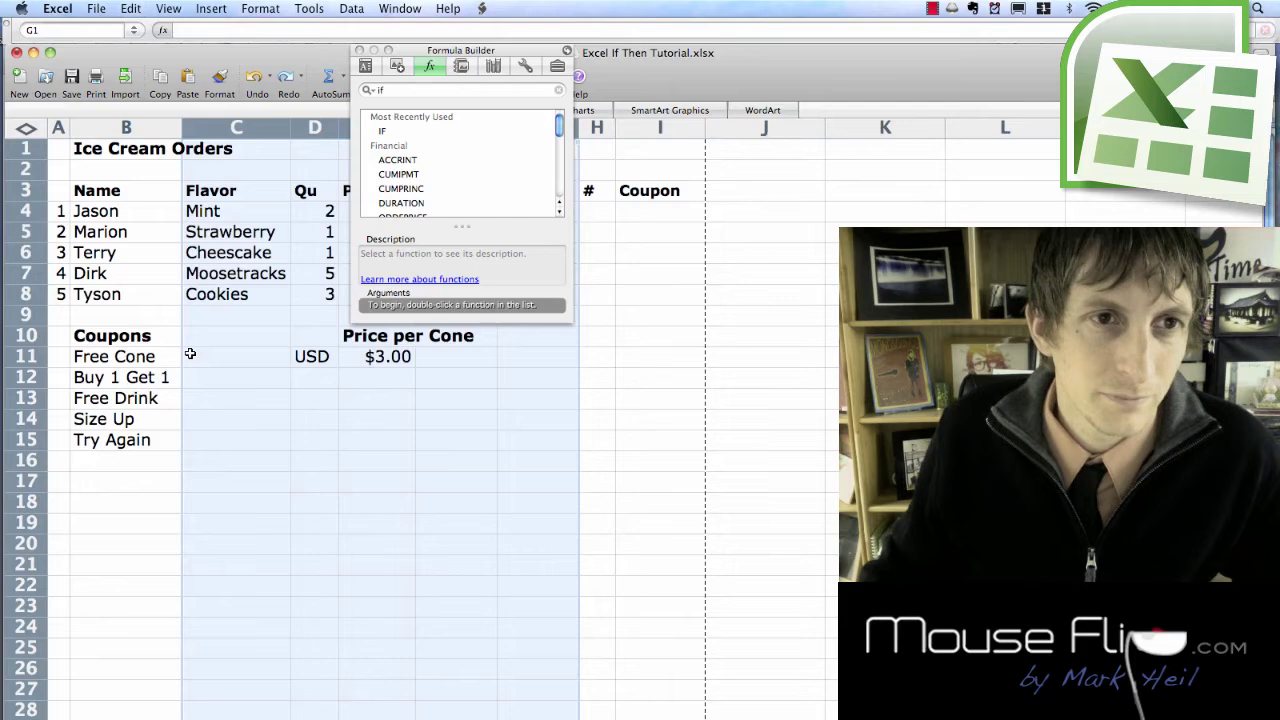
{"action": "left_click_drag", "start_coordinate": [420, 52], "coordinate": [812, 92]}
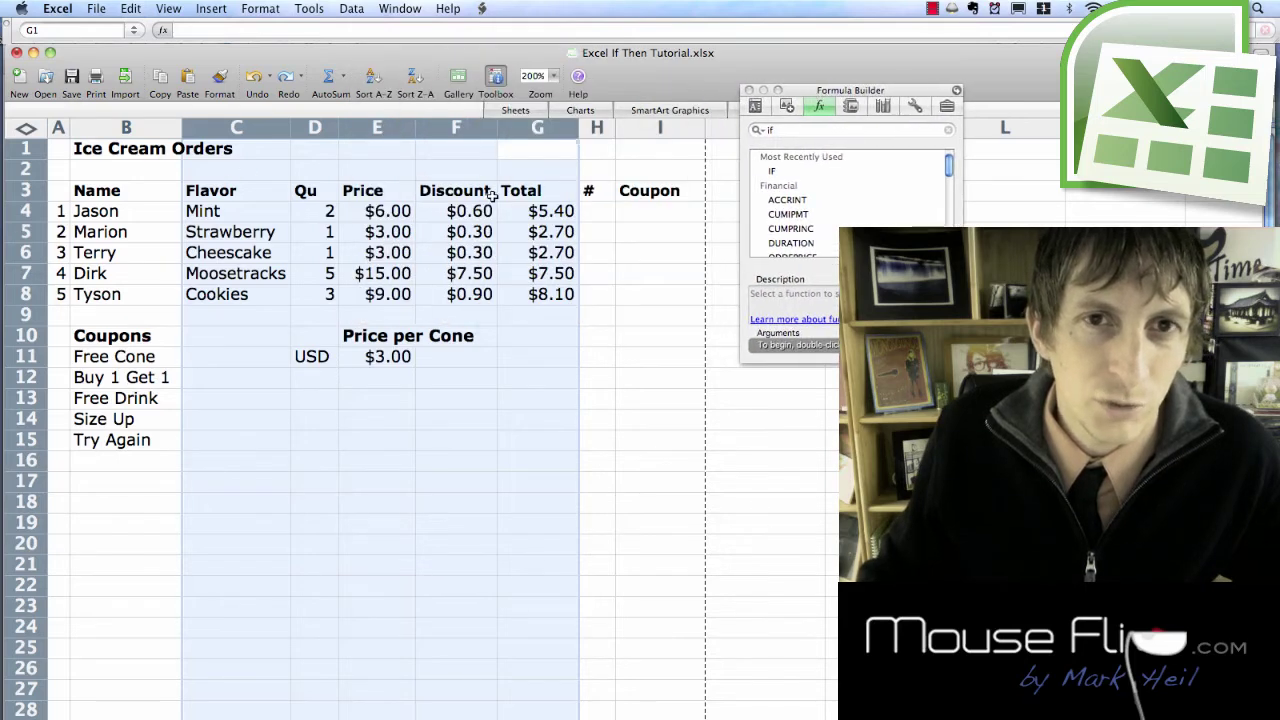
{"action": "left_click_drag", "start_coordinate": [532, 128], "coordinate": [321, 127]}
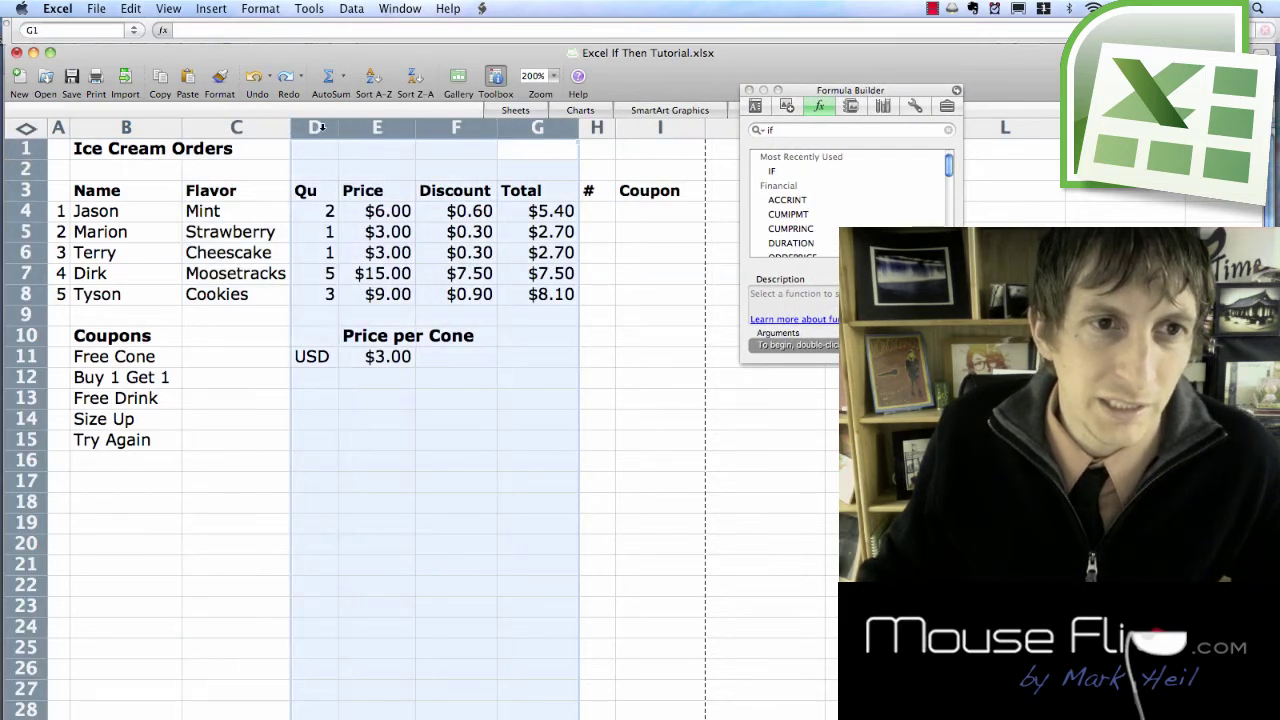
{"action": "right_click", "coordinate": [321, 127]}
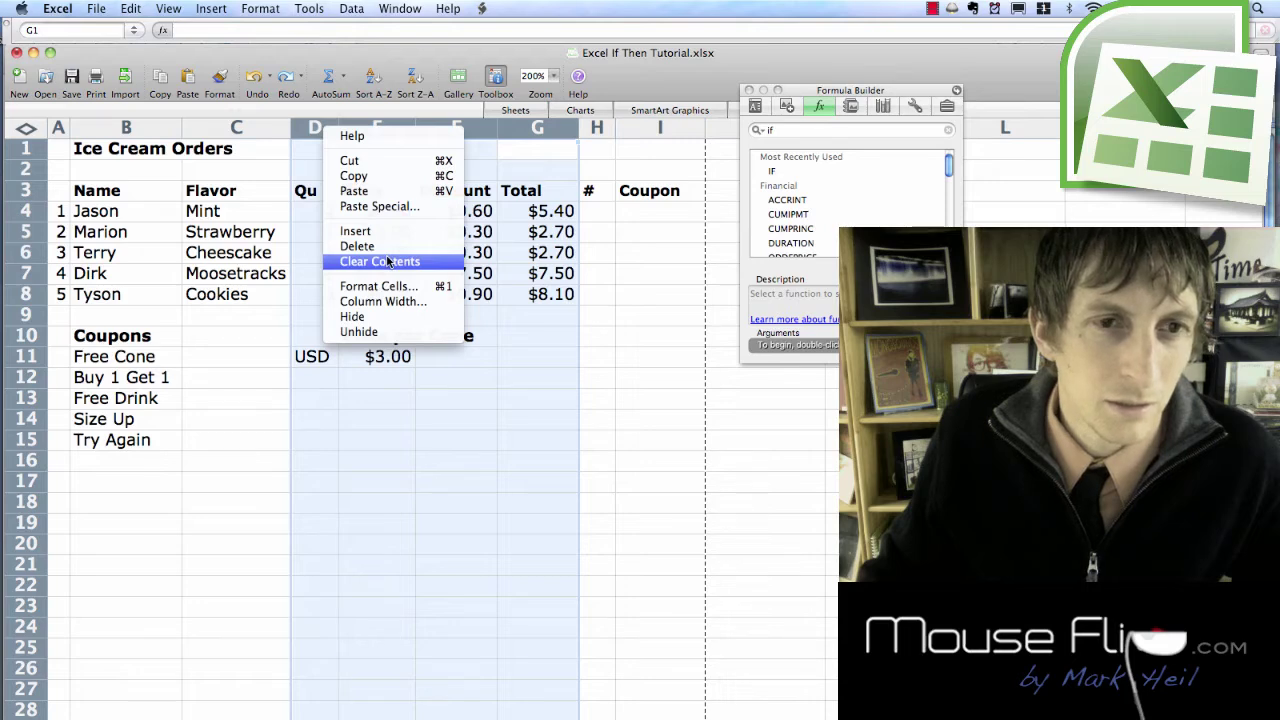
{"action": "left_click", "coordinate": [281, 267]}
{"action": "left_click", "coordinate": [550, 128]}
{"action": "left_click", "coordinate": [457, 126]}
{"action": "left_click_drag", "start_coordinate": [457, 126], "coordinate": [268, 130]}
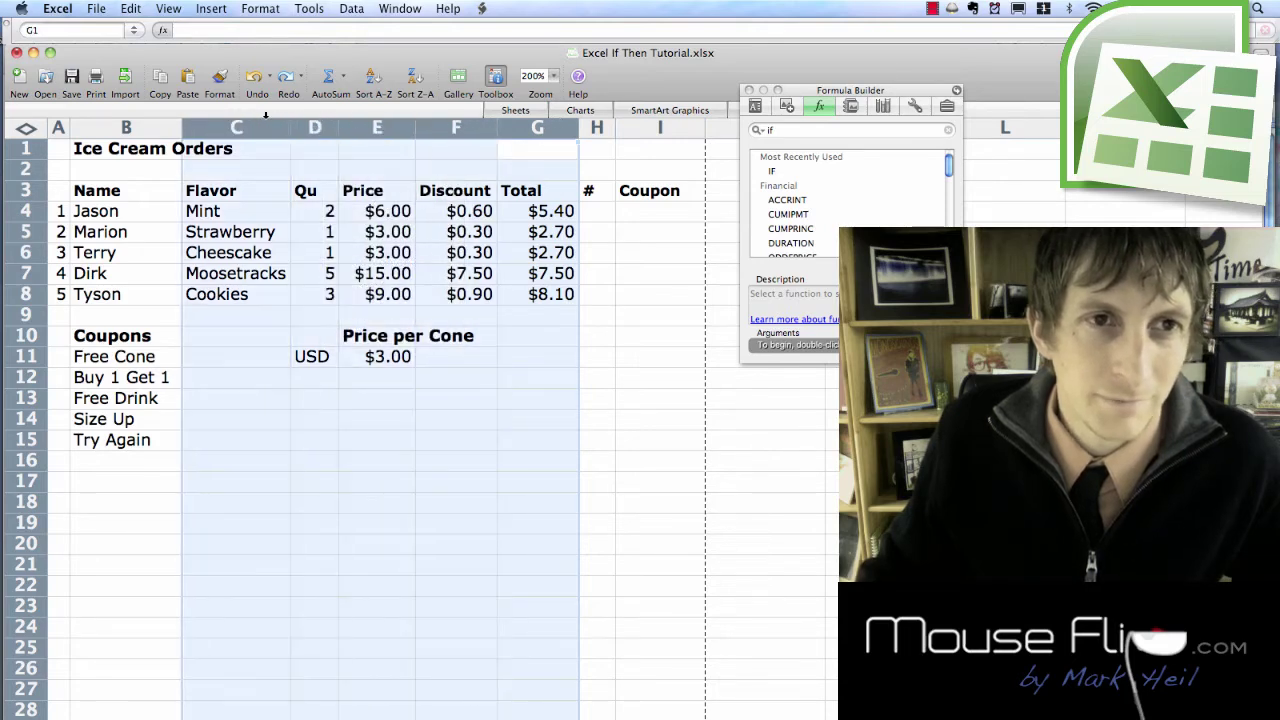
{"action": "right_click", "coordinate": [268, 132]}
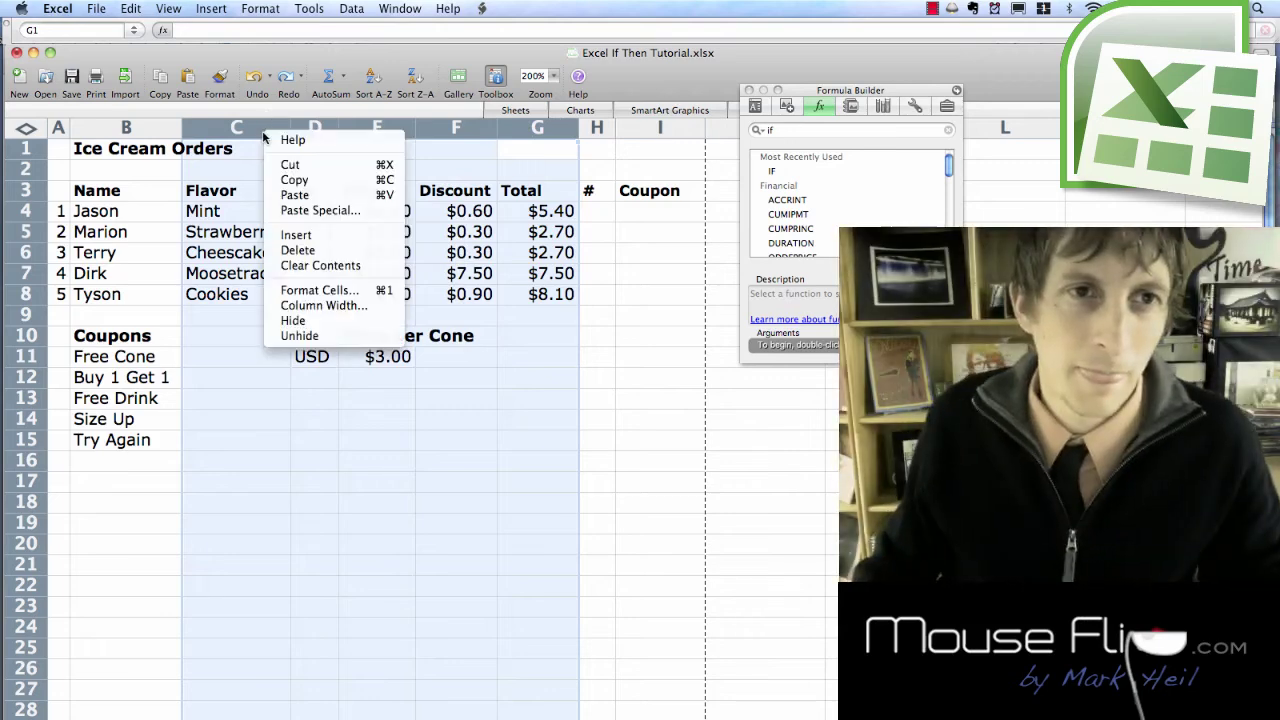
{"action": "left_click", "coordinate": [313, 321]}
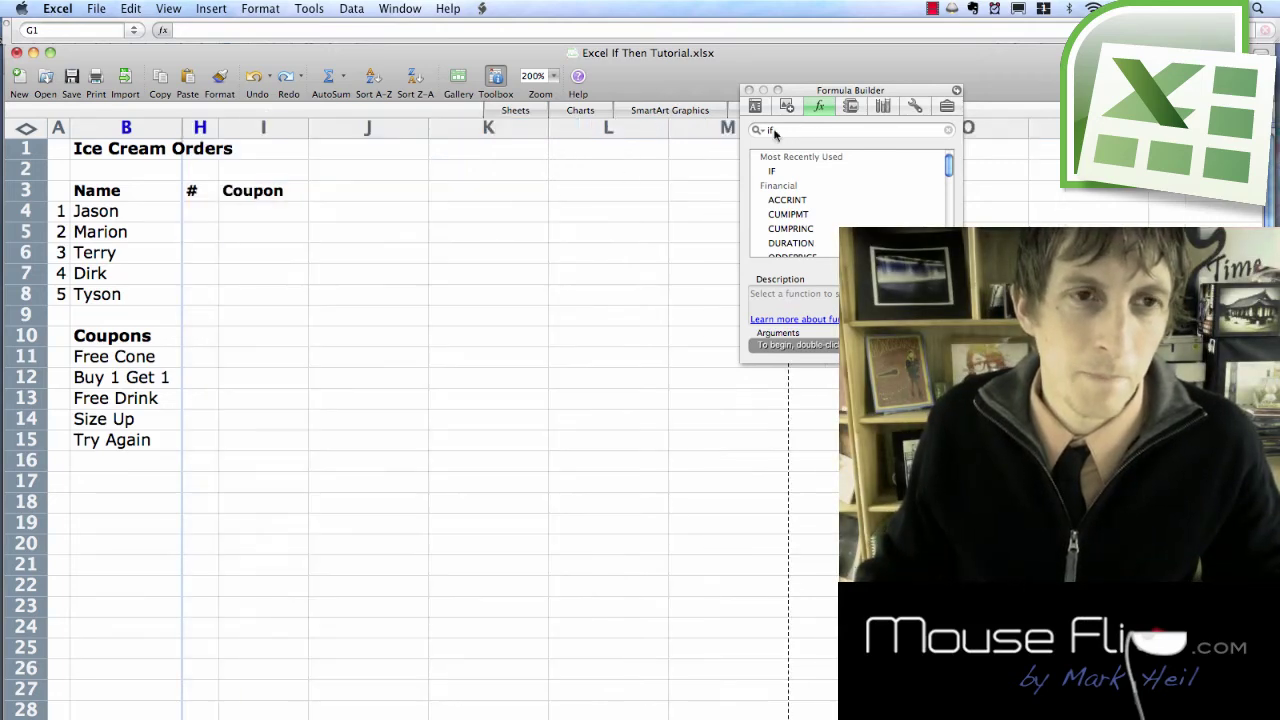
{"action": "left_click_drag", "start_coordinate": [830, 97], "coordinate": [413, 28]}
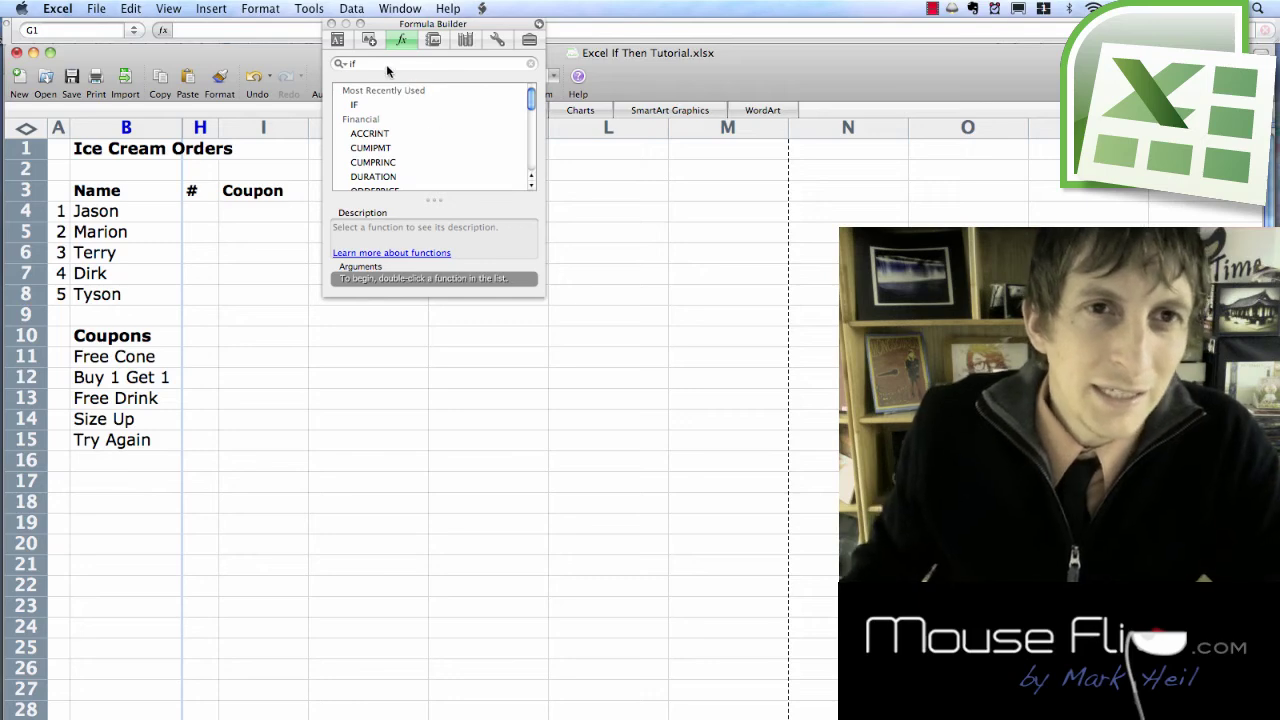
Search 'ch' in the Formula Builder to find CHOOSE, then cancel the entry and return to H4.
{"action": "left_click", "coordinate": [210, 207]}
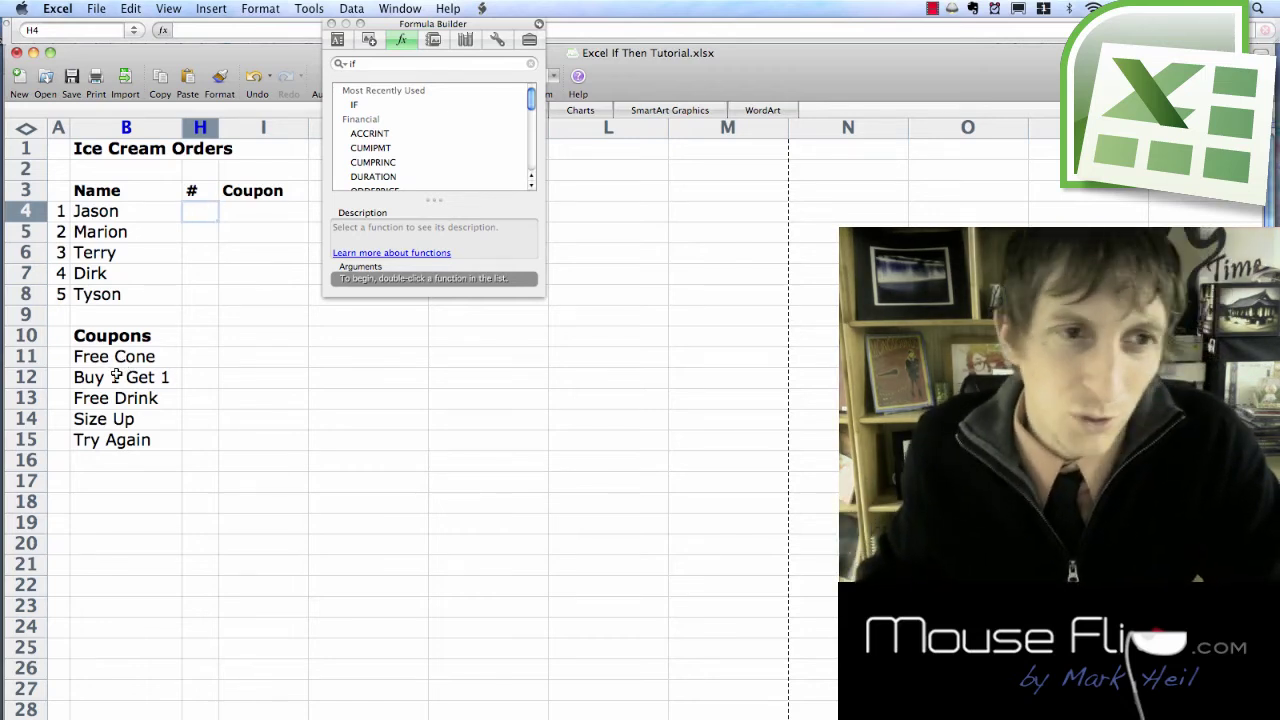
{"action": "left_click", "coordinate": [380, 68]}
{"action": "type", "text": "choose"}
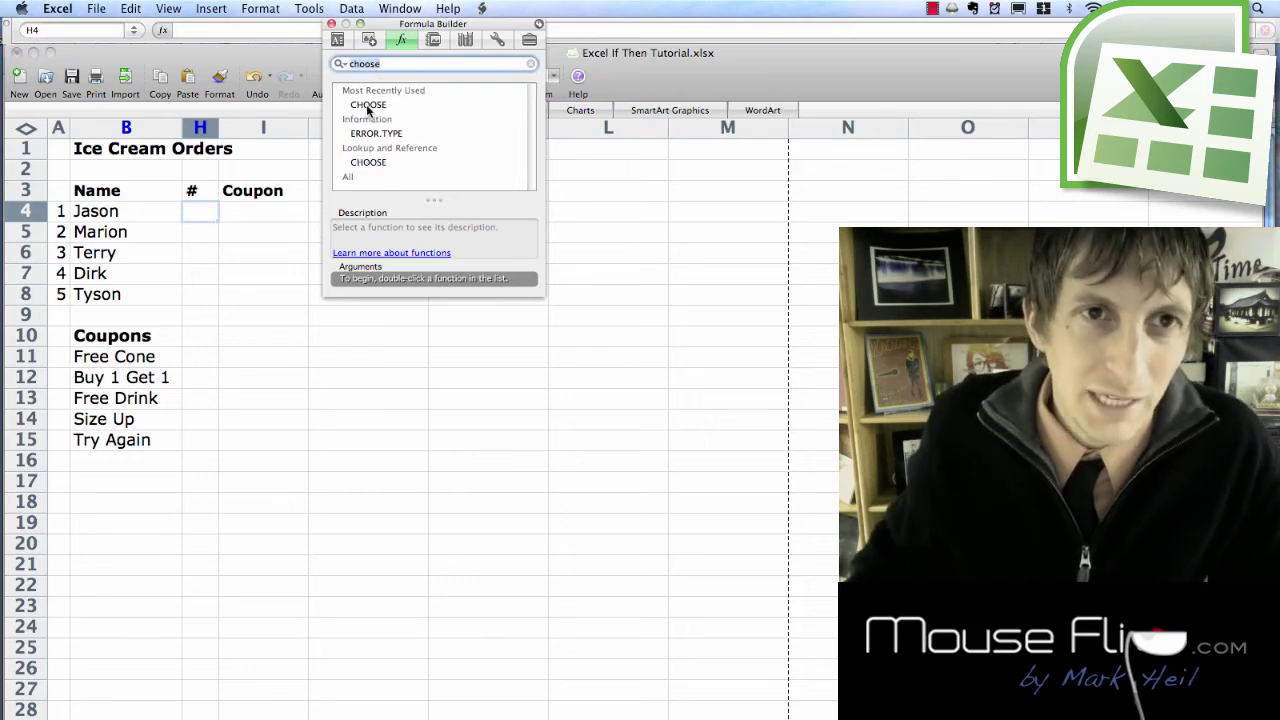
{"action": "left_click", "coordinate": [368, 106]}
{"action": "double_click", "coordinate": [368, 106]}
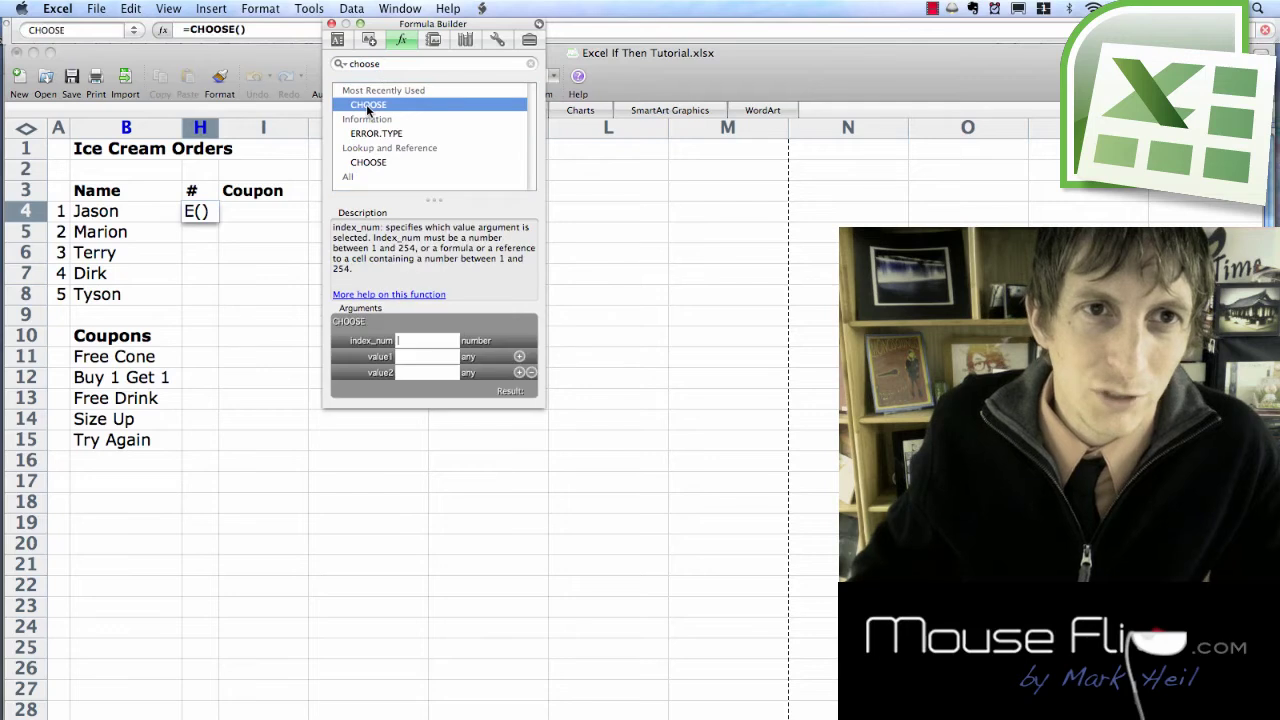
{"action": "left_click", "coordinate": [245, 218]}
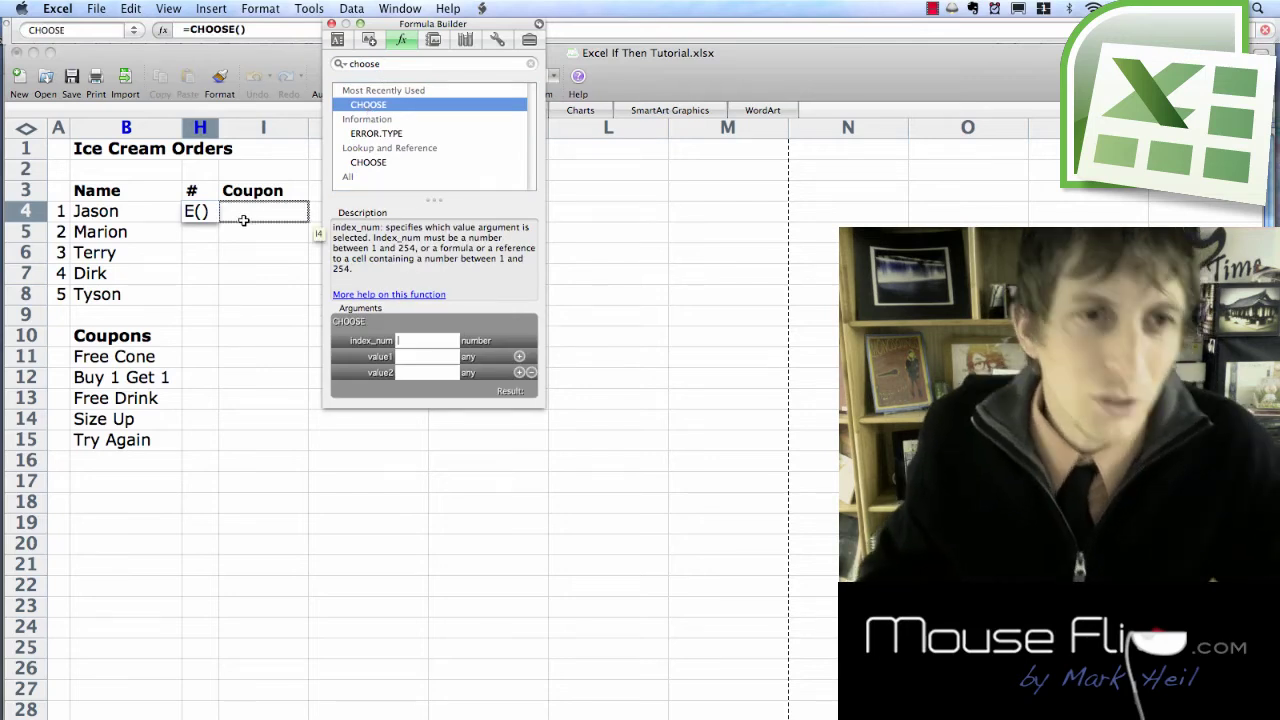
{"action": "key", "text": "Escape"}
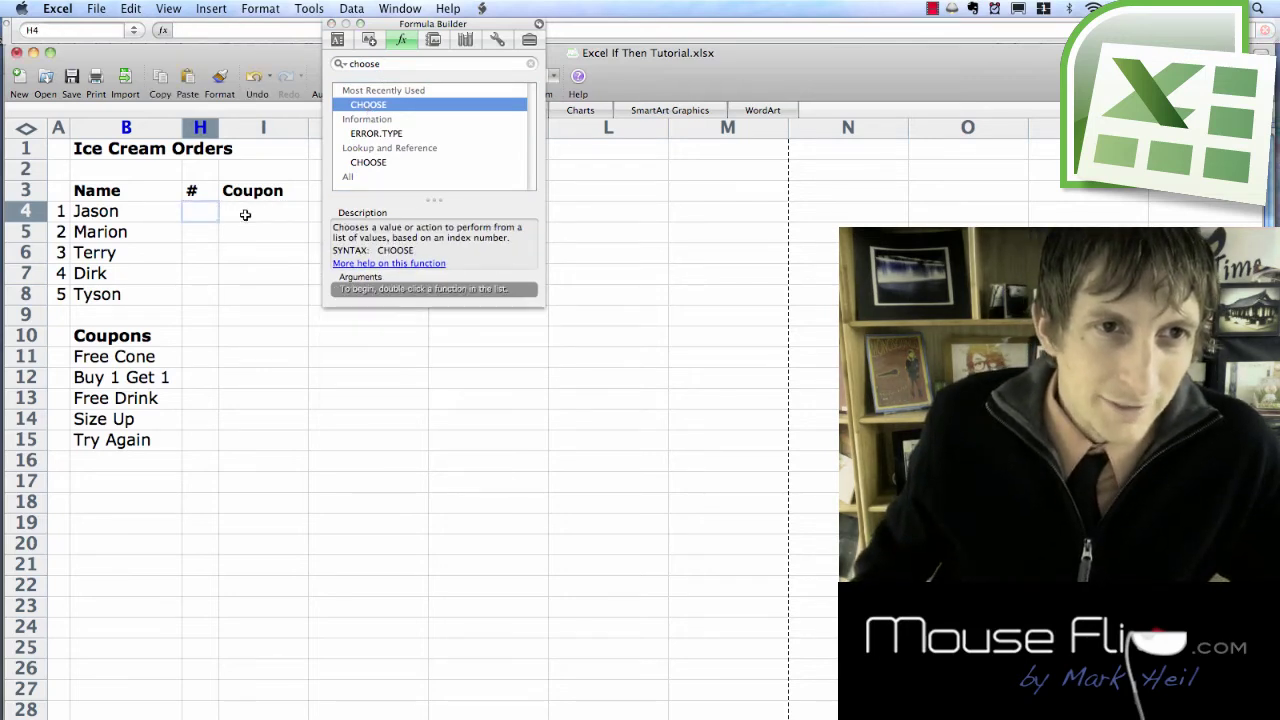
{"action": "left_click", "coordinate": [245, 214]}
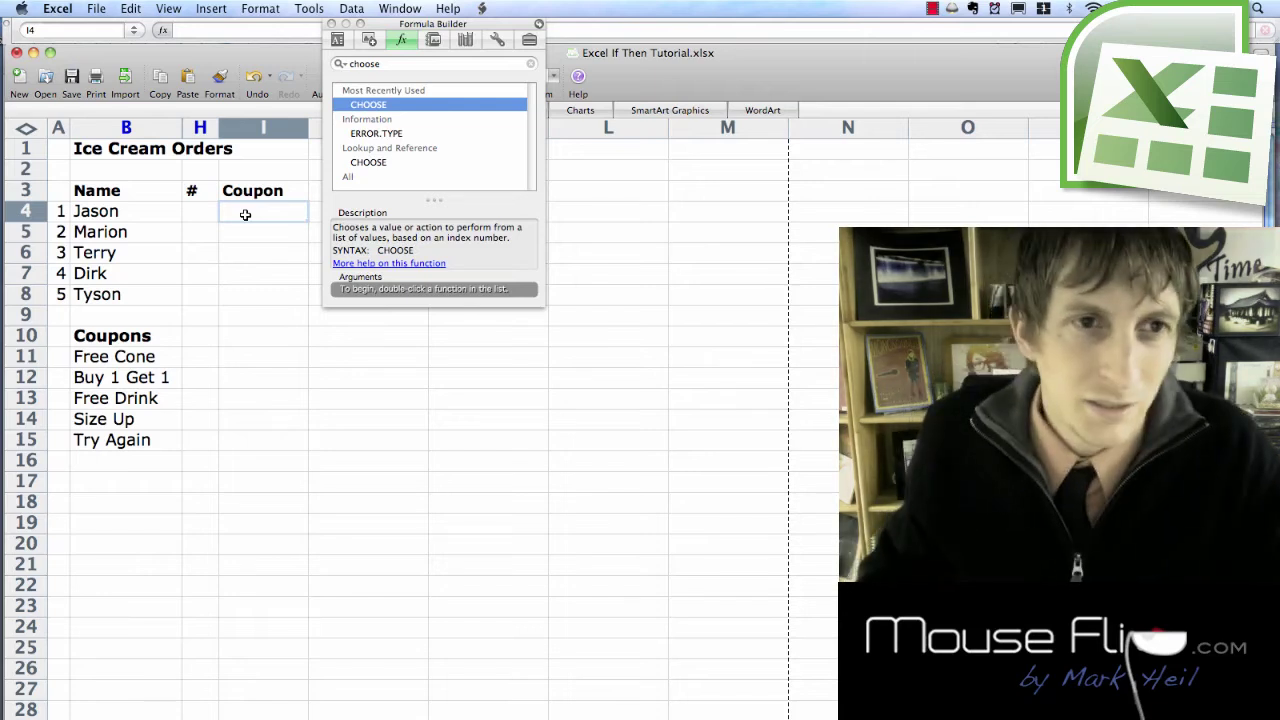
{"action": "left_click", "coordinate": [203, 215]}
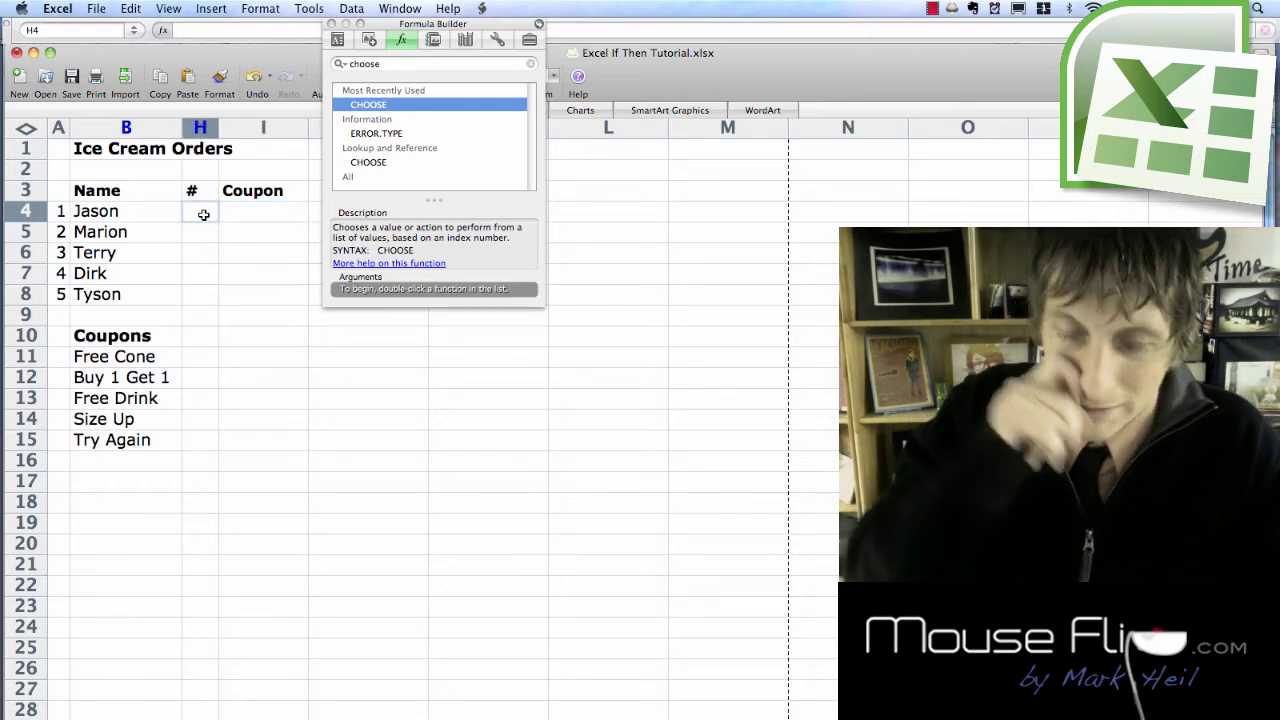
Enter spin number 5 in H4 and start a CHOOSE formula in I4 indexed on H4.
{"action": "type", "text": "5"}
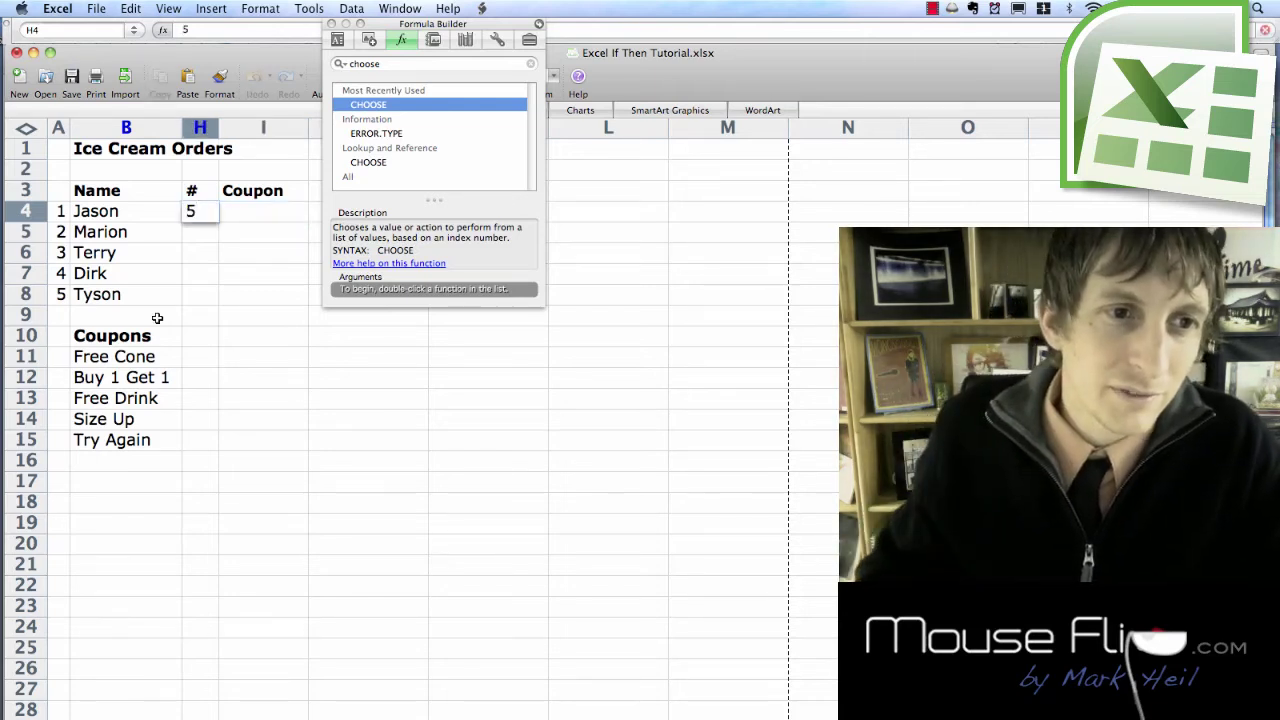
{"action": "left_click", "coordinate": [214, 278]}
{"action": "left_click", "coordinate": [238, 214]}
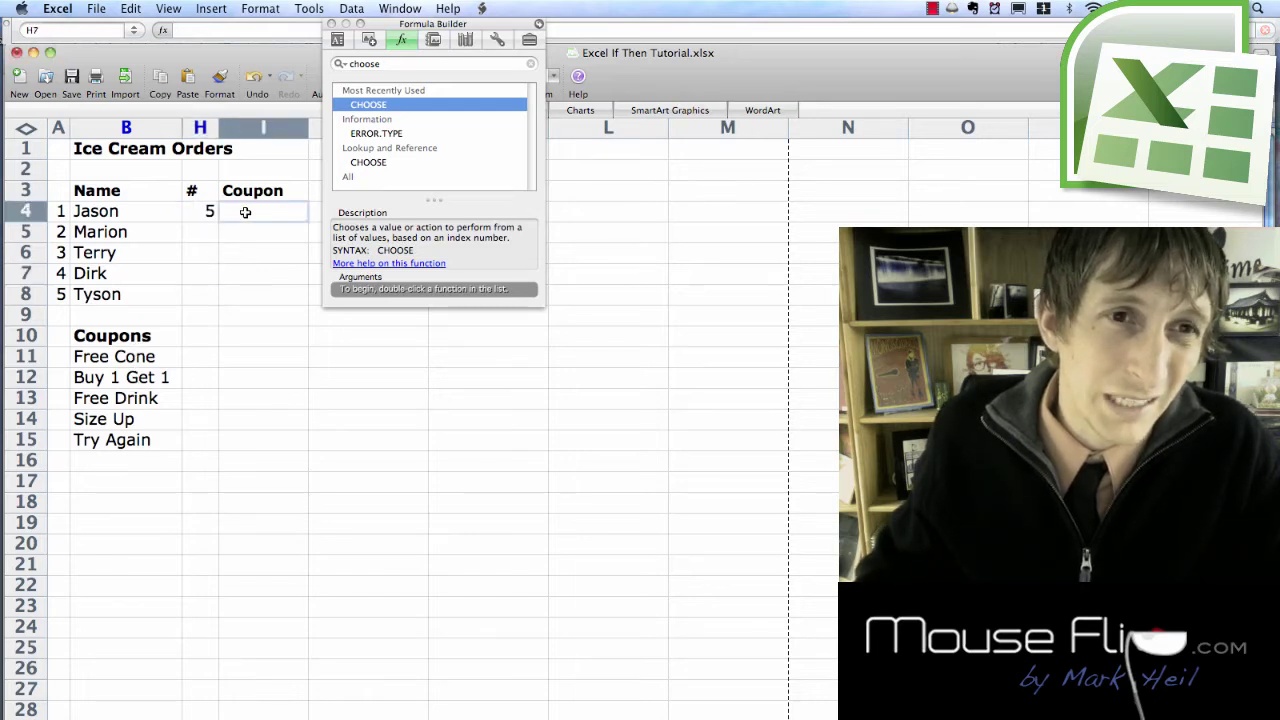
{"action": "double_click", "coordinate": [384, 107]}
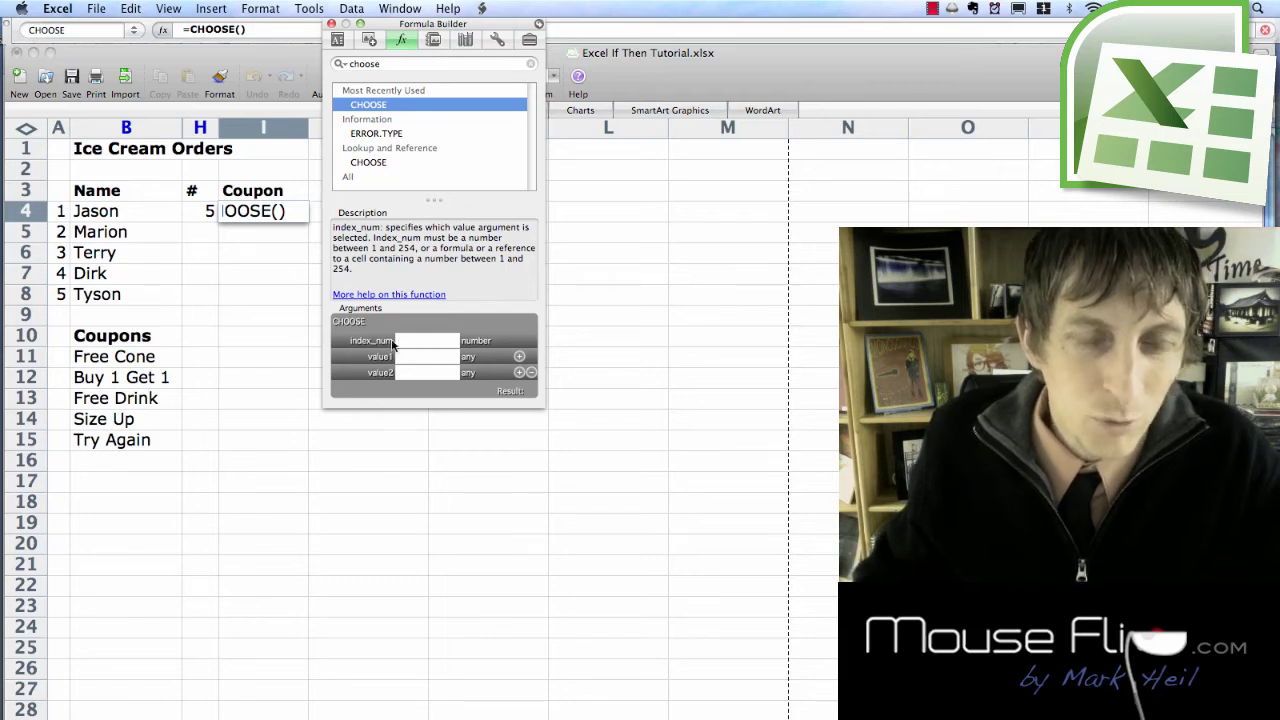
{"action": "left_click", "coordinate": [204, 211]}
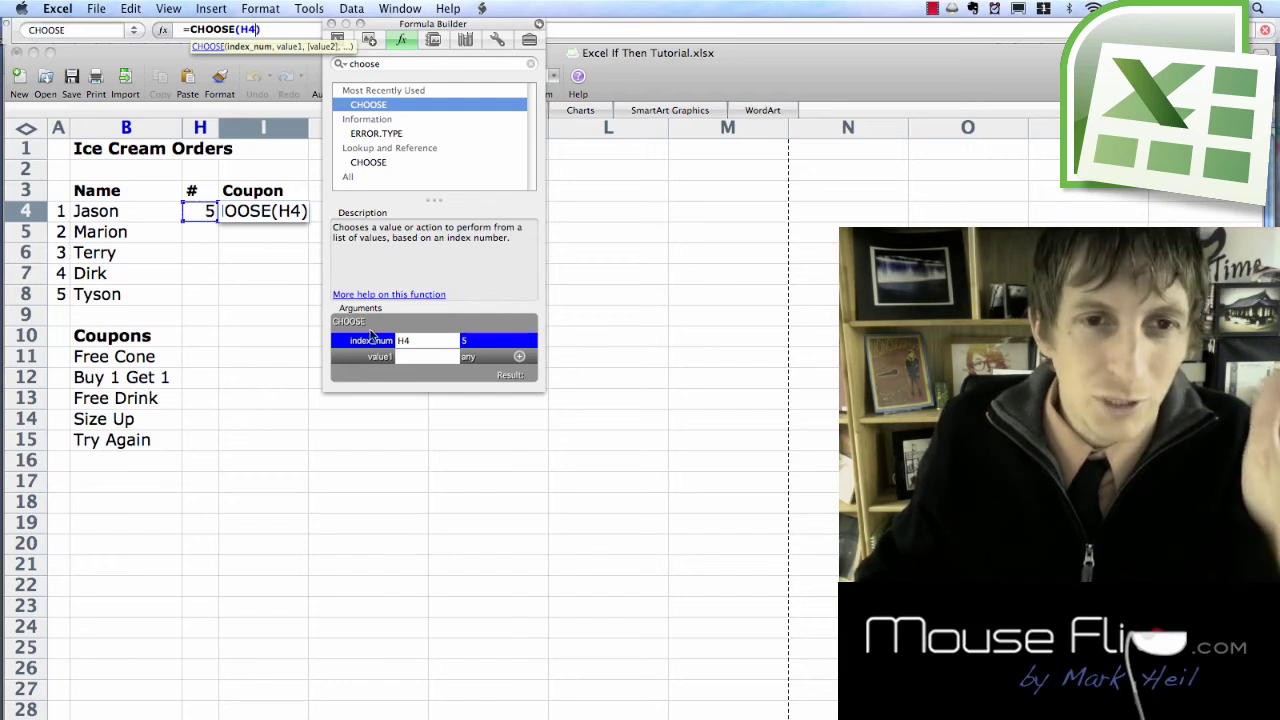
Set the CHOOSE values to B11 through B15 and commit, so I4 shows Try Again.
{"action": "left_click", "coordinate": [417, 357]}
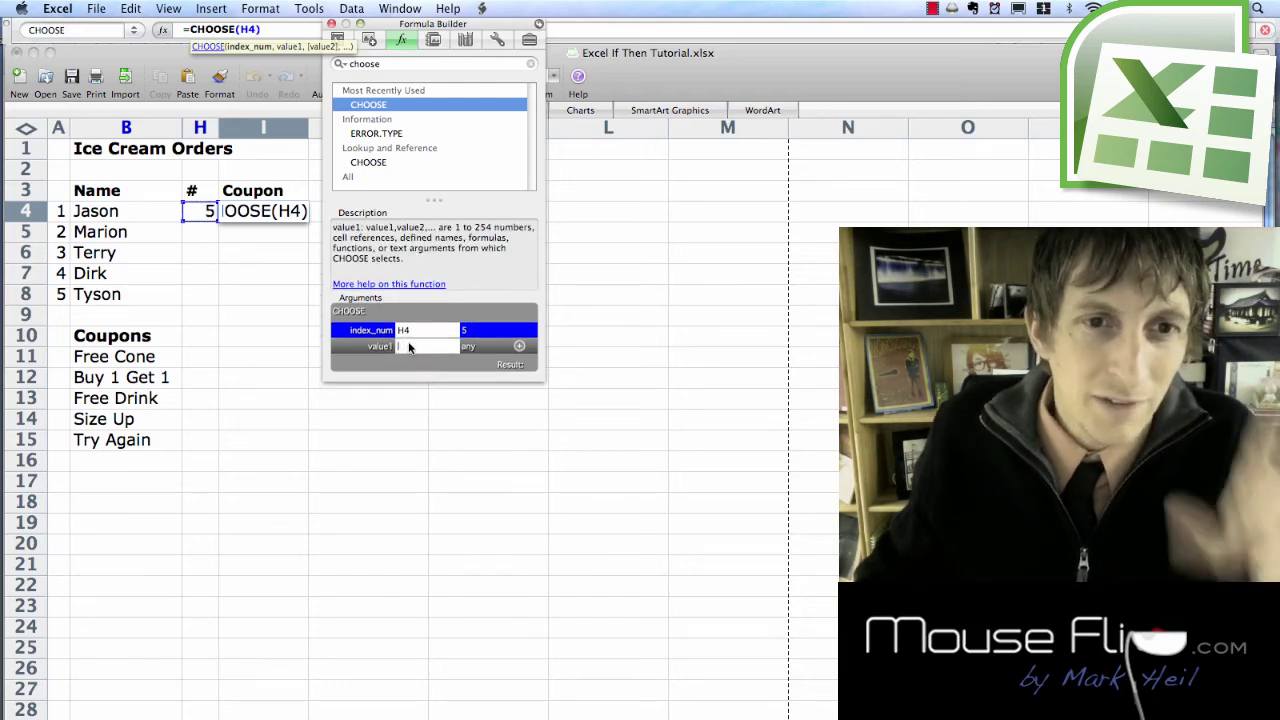
{"action": "left_click", "coordinate": [135, 362]}
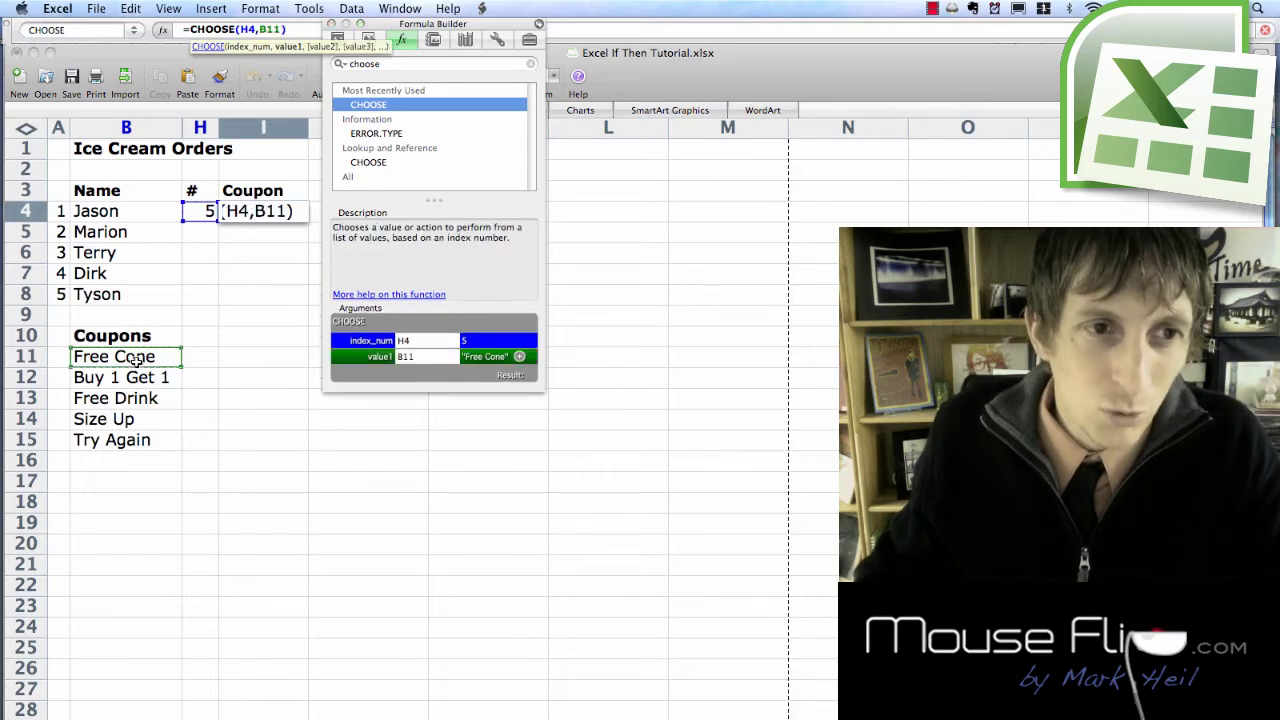
{"action": "left_click", "coordinate": [519, 356]}
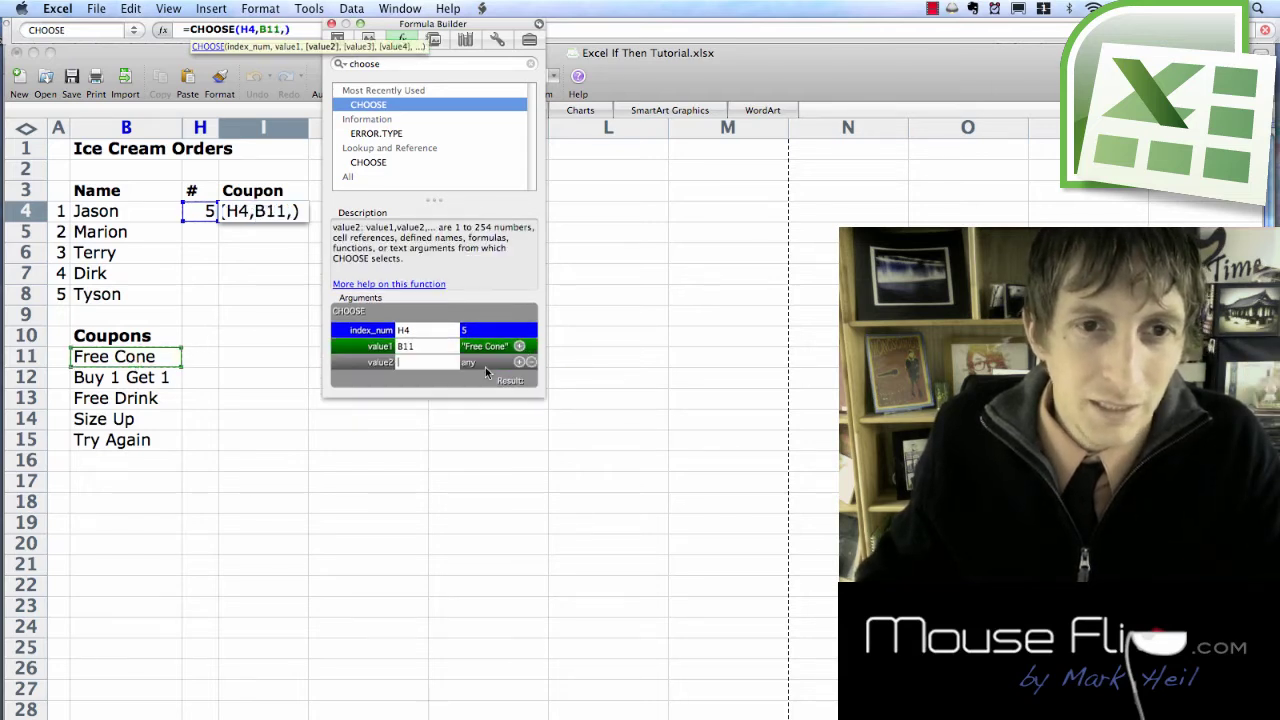
{"action": "left_click", "coordinate": [134, 377]}
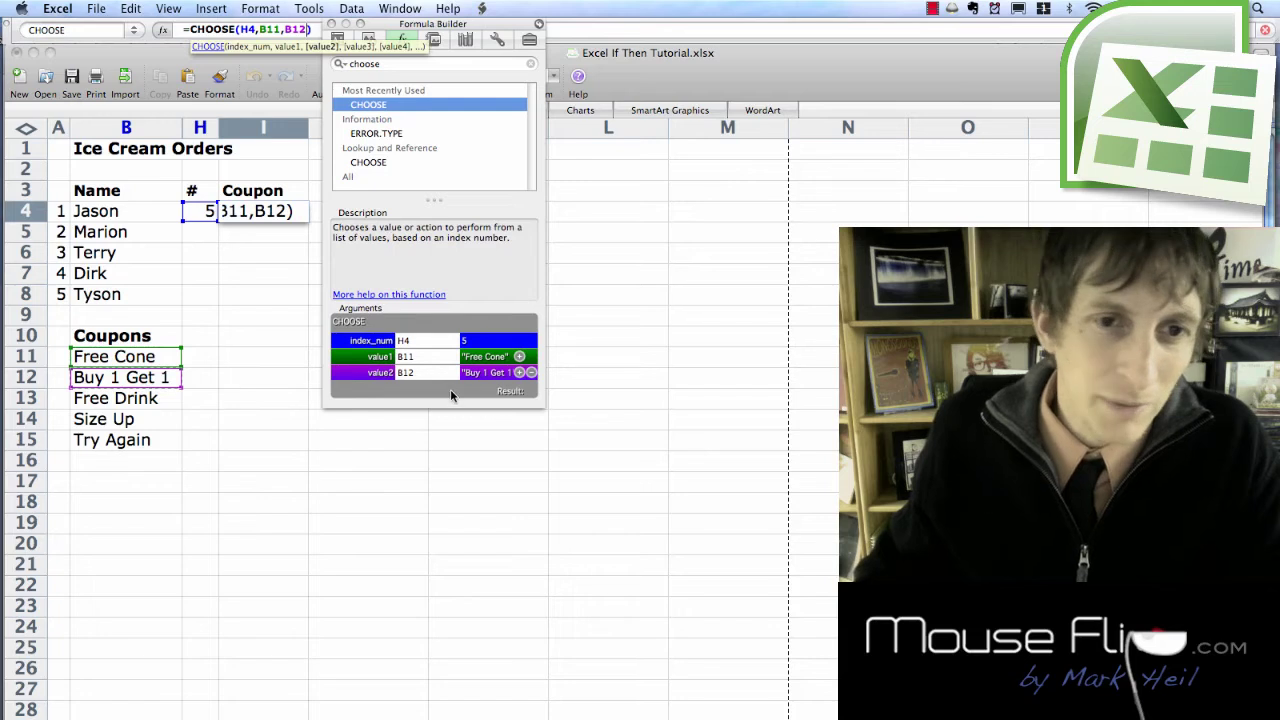
{"action": "left_click", "coordinate": [519, 372]}
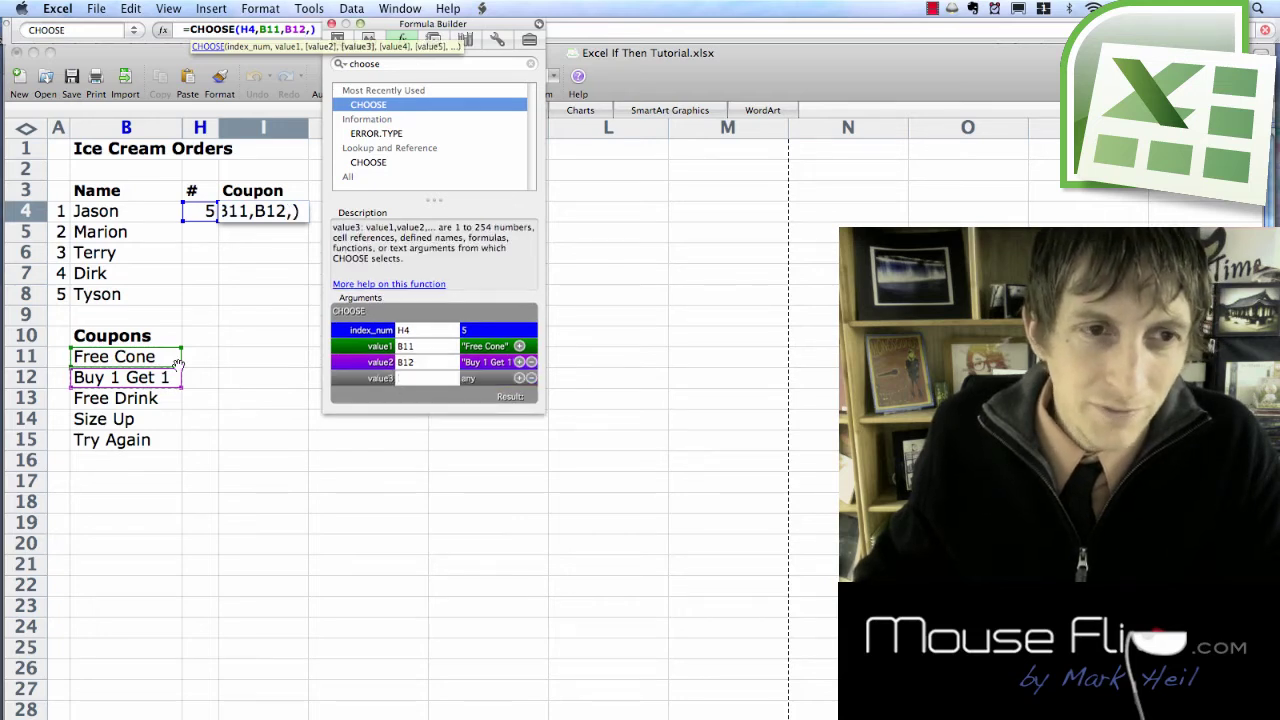
{"action": "left_click", "coordinate": [145, 398]}
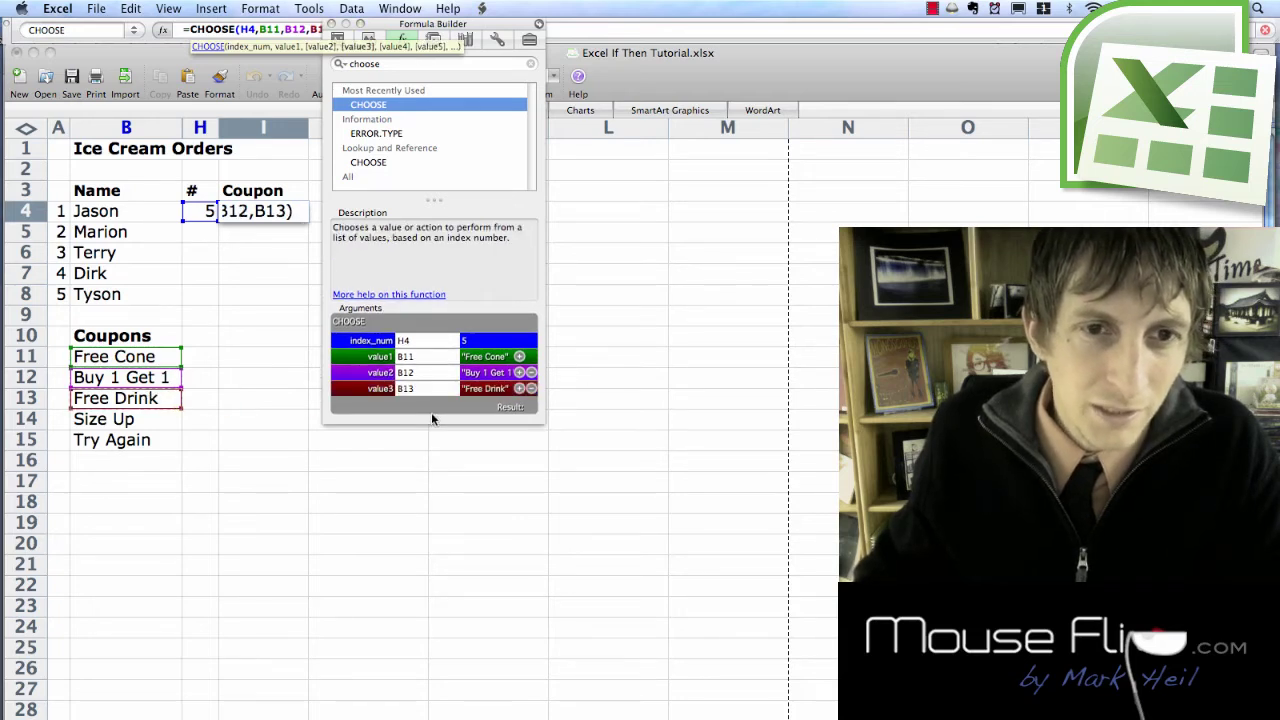
{"action": "left_click", "coordinate": [519, 388]}
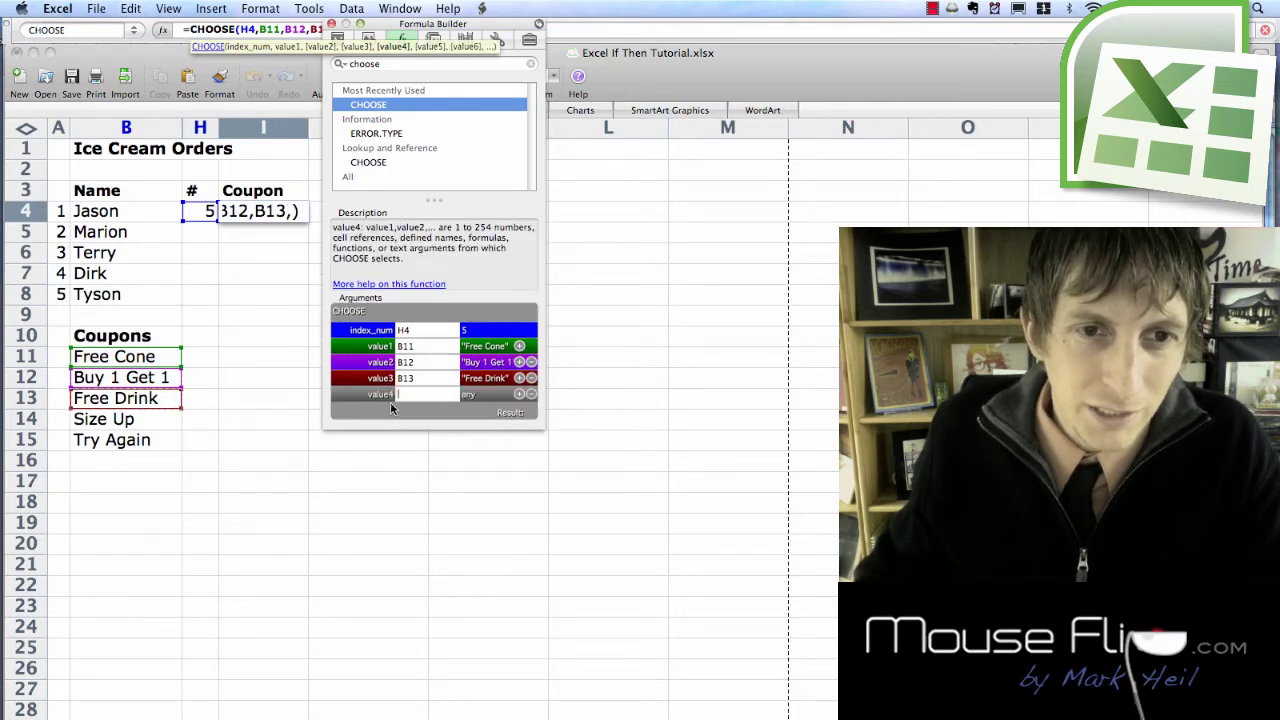
{"action": "left_click", "coordinate": [88, 418]}
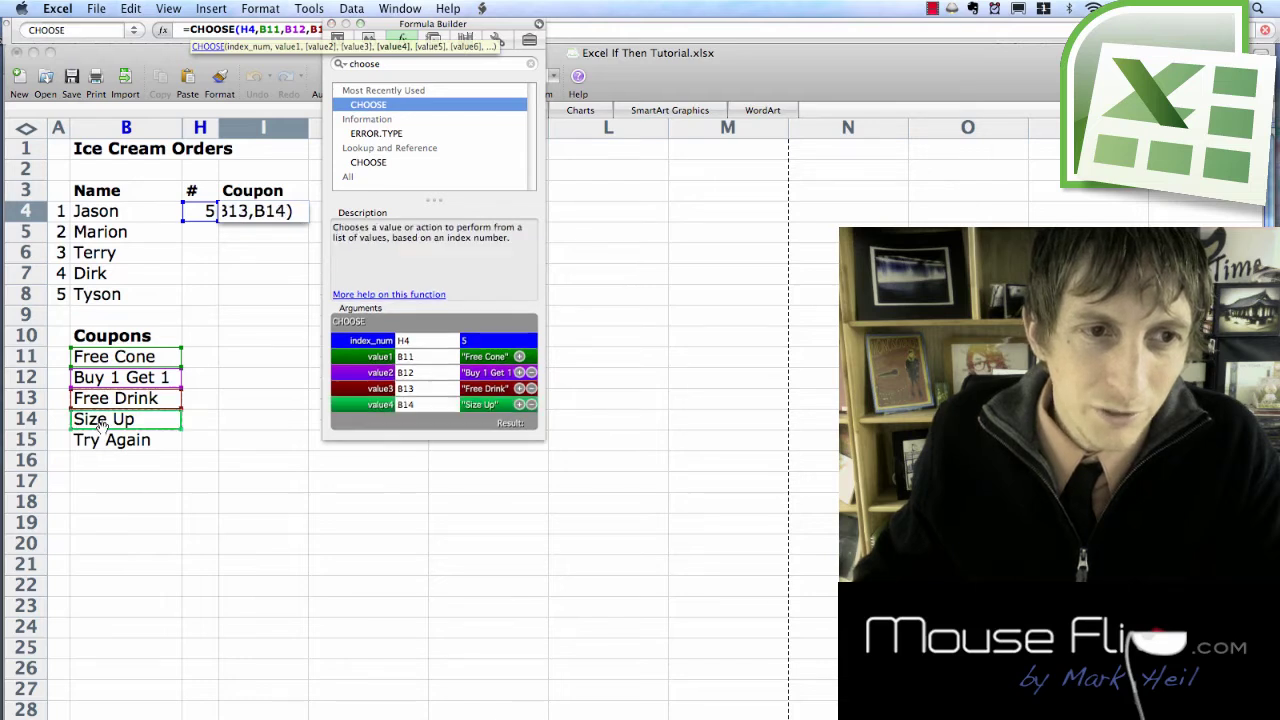
{"action": "left_click", "coordinate": [519, 404]}
{"action": "left_click", "coordinate": [143, 441]}
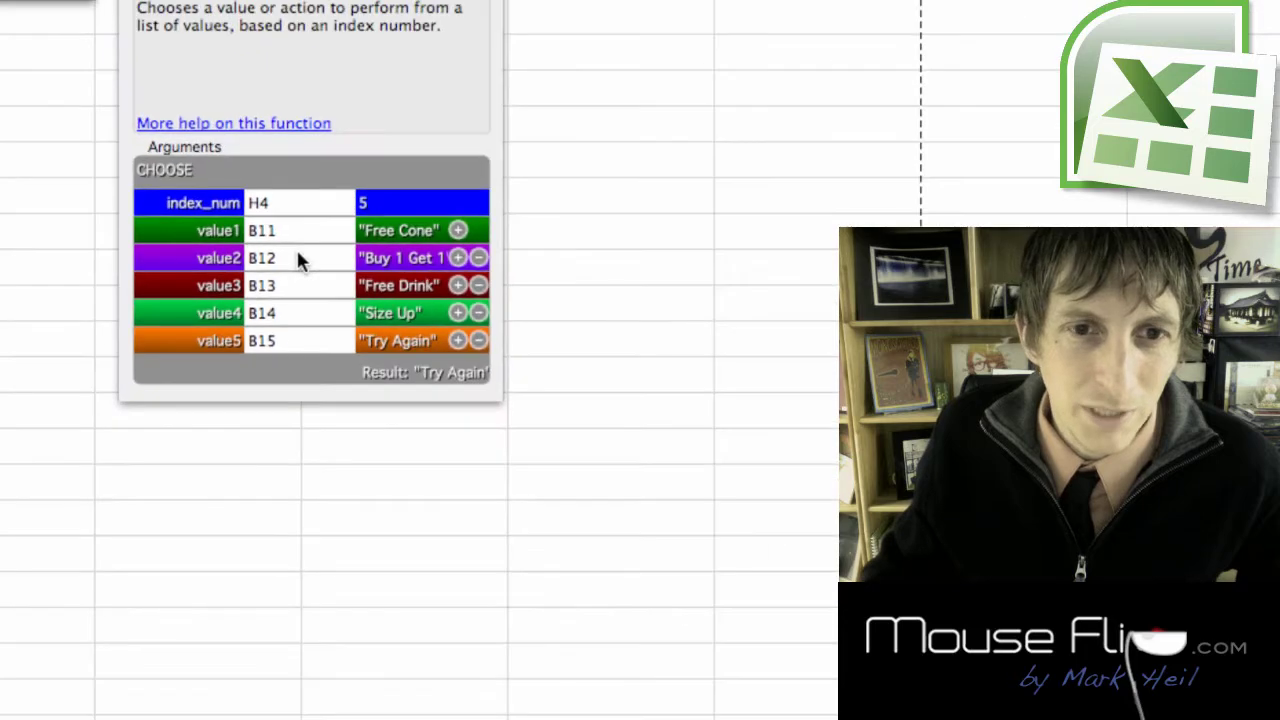
{"action": "key", "text": "Return"}
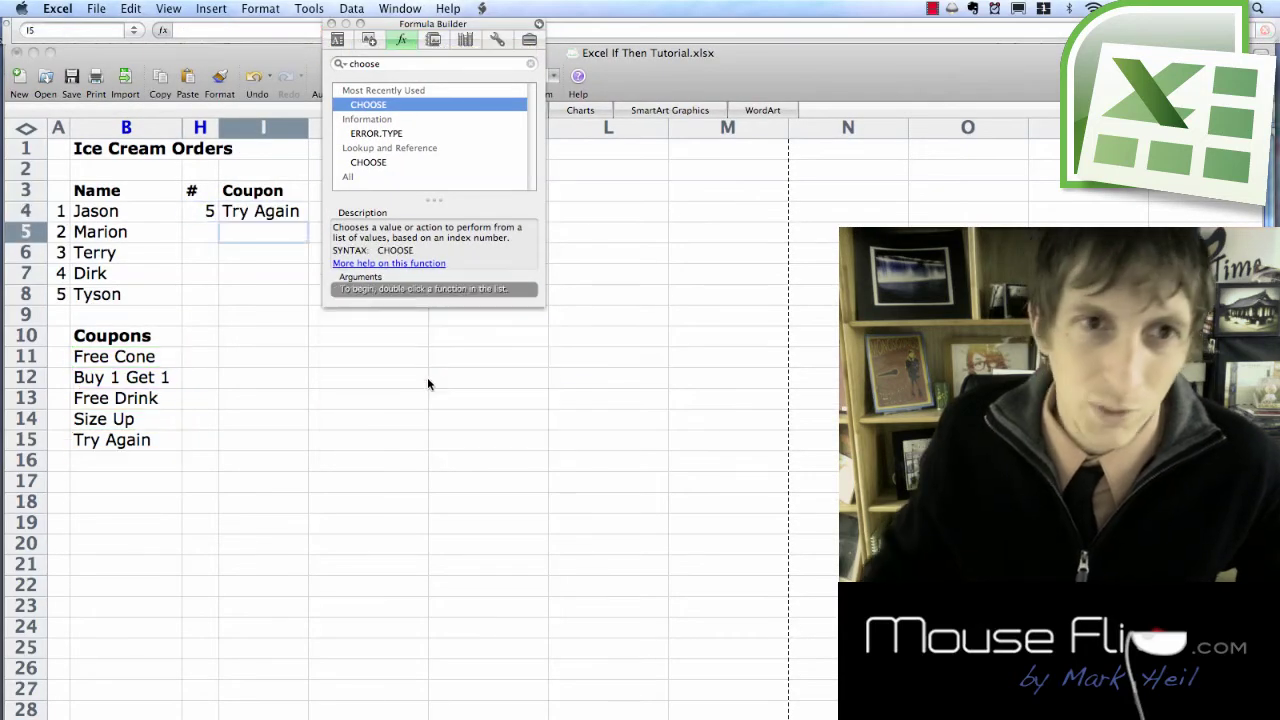
Make the first coupon reference in I4's CHOOSE formula absolute as $B$11.
{"action": "left_click", "coordinate": [278, 211]}
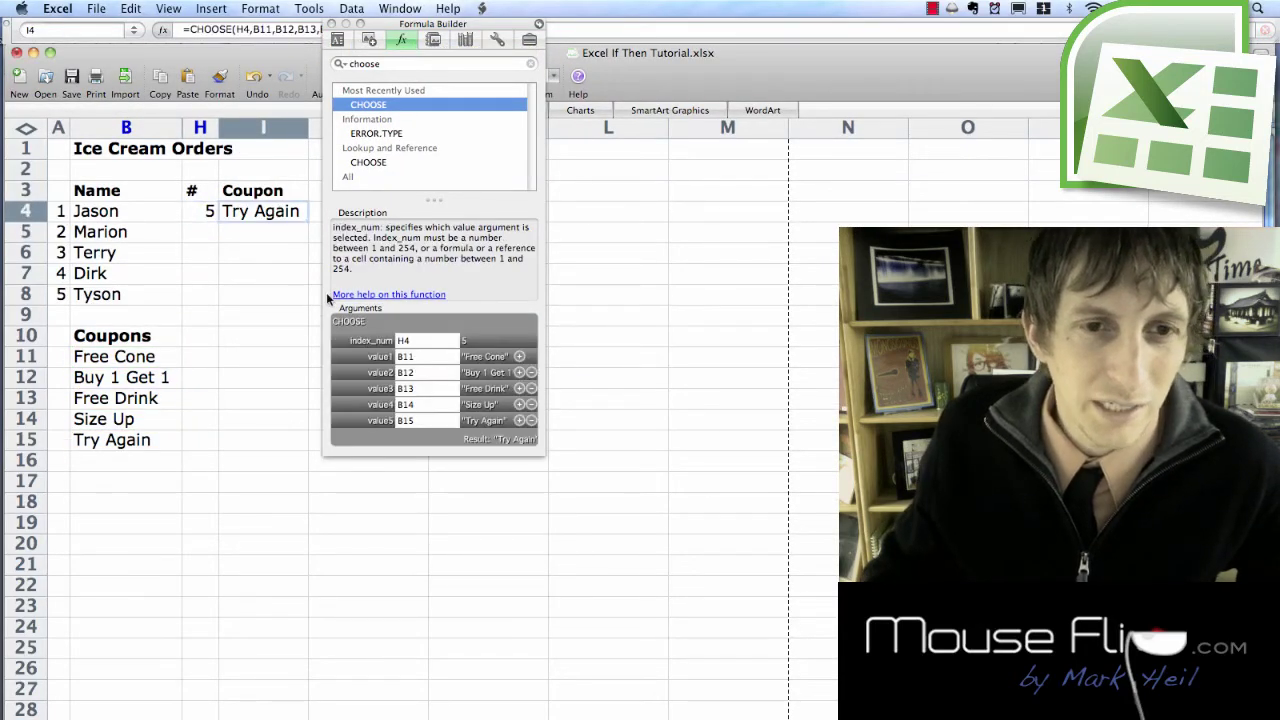
{"action": "left_click", "coordinate": [400, 362]}
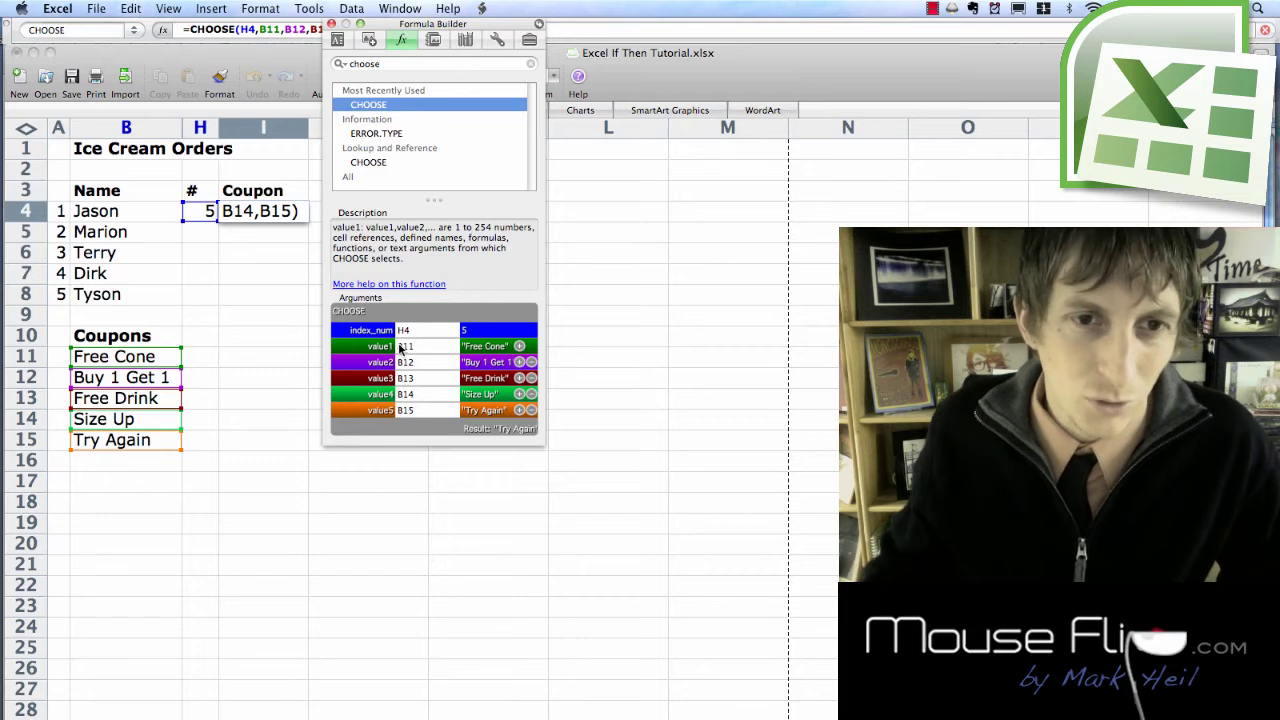
{"action": "left_click", "coordinate": [400, 347]}
{"action": "type", "text": "$"}
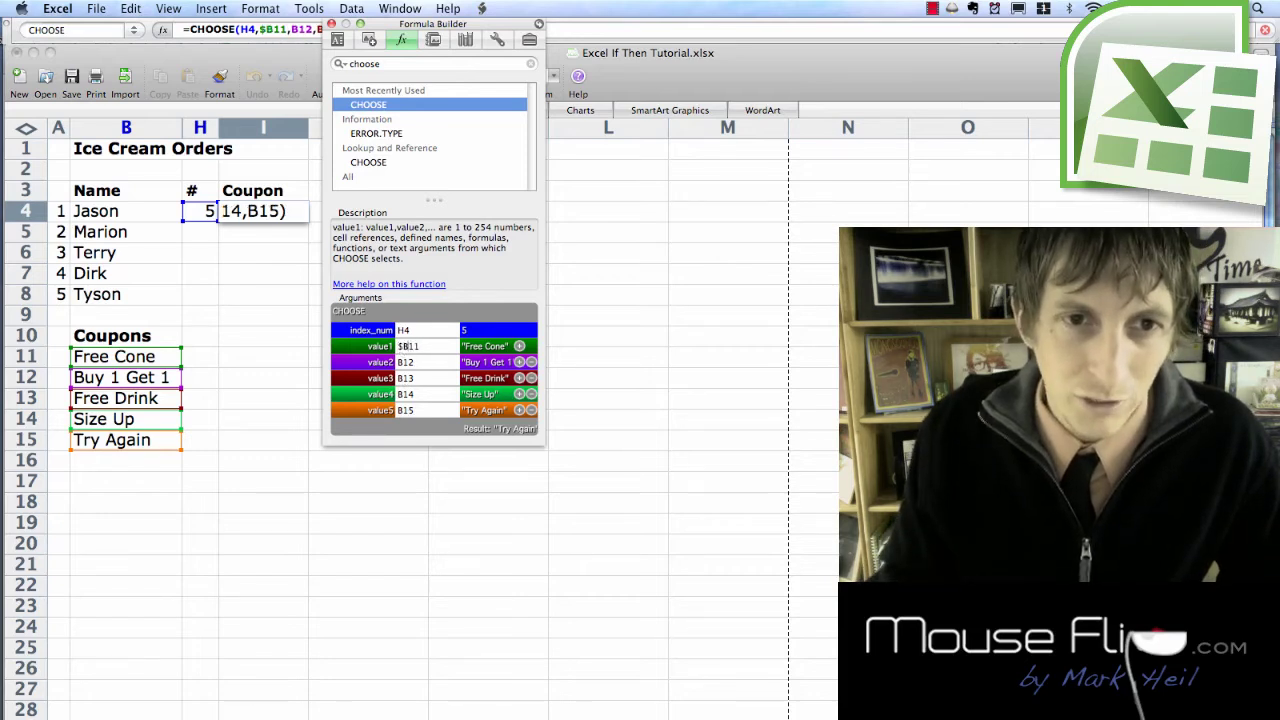
{"action": "left_click", "coordinate": [405, 346]}
{"action": "type", "text": "$"}
{"action": "key", "text": "Tab"}
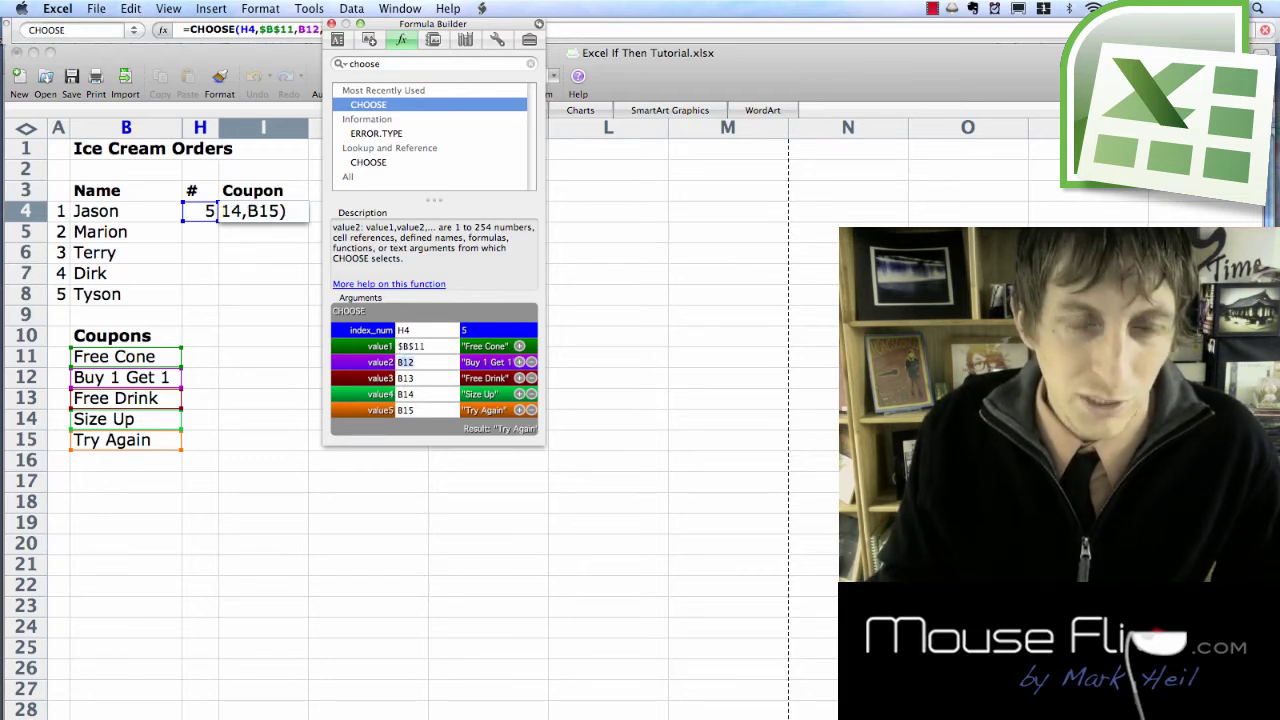
Lock the remaining references as $B$12 through $B$15 and commit the formula.
{"action": "left_click", "coordinate": [399, 362]}
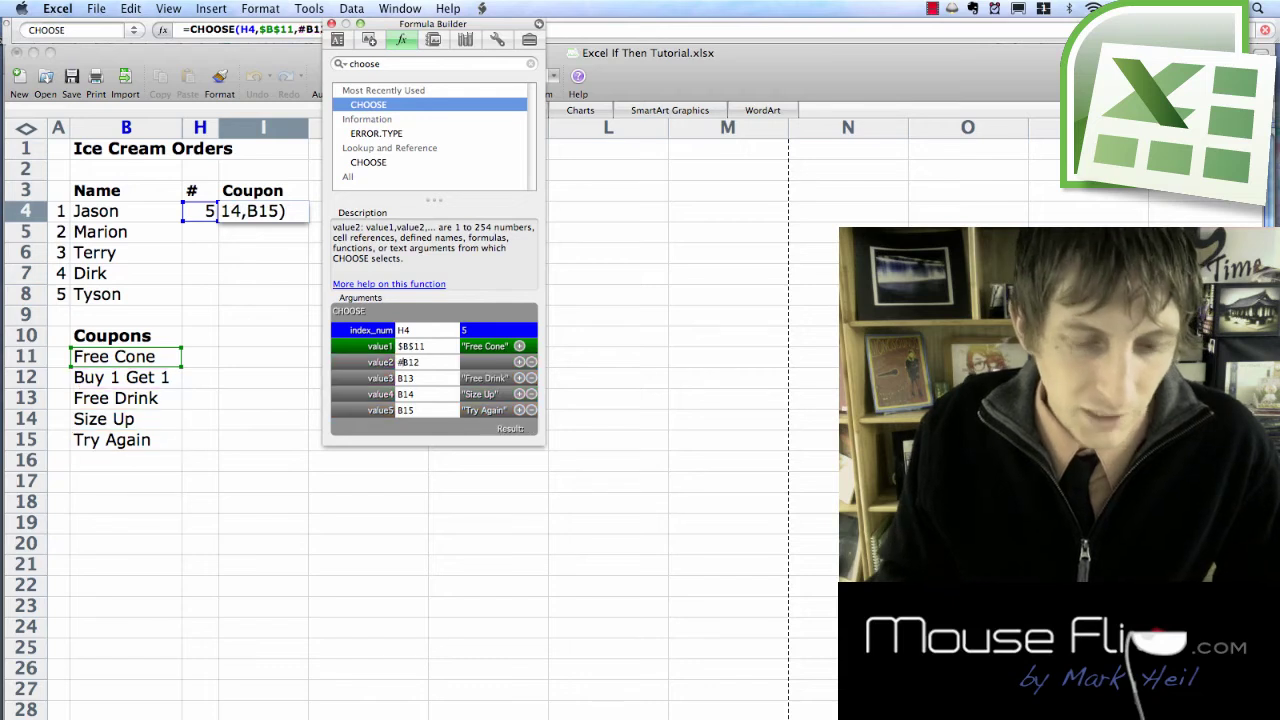
{"action": "type", "text": "$B$"}
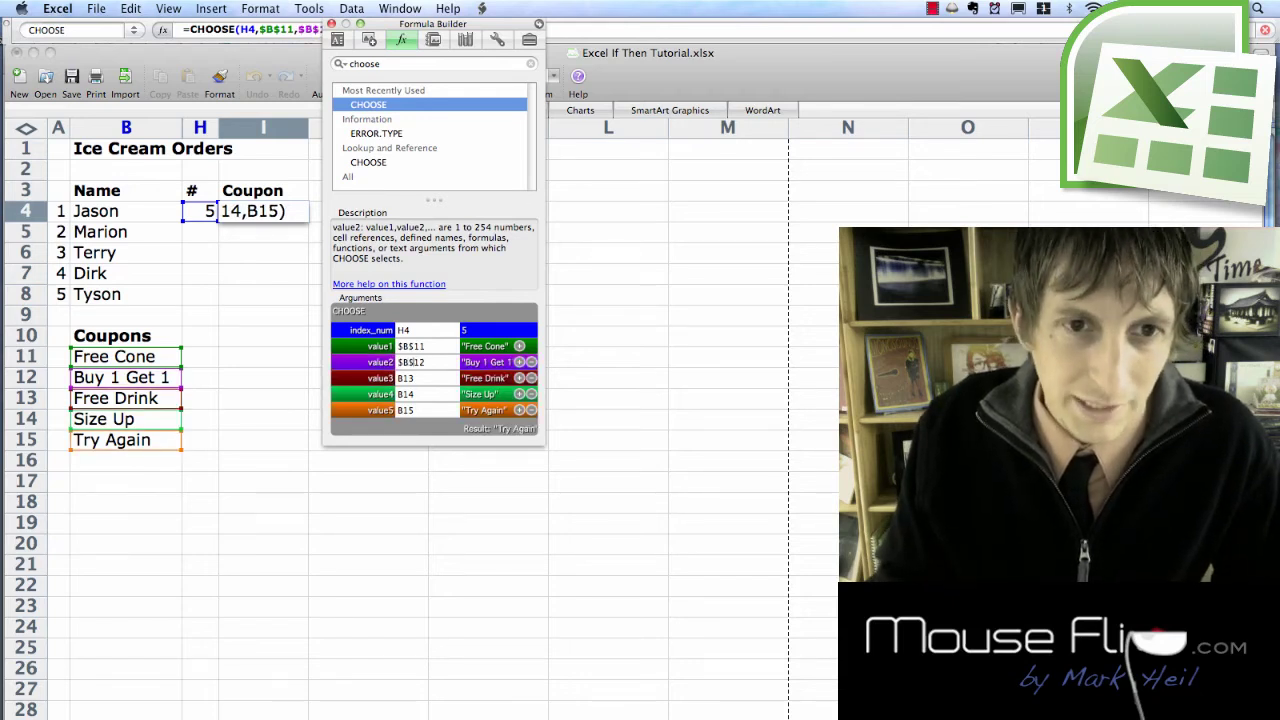
{"action": "left_click", "coordinate": [405, 378]}
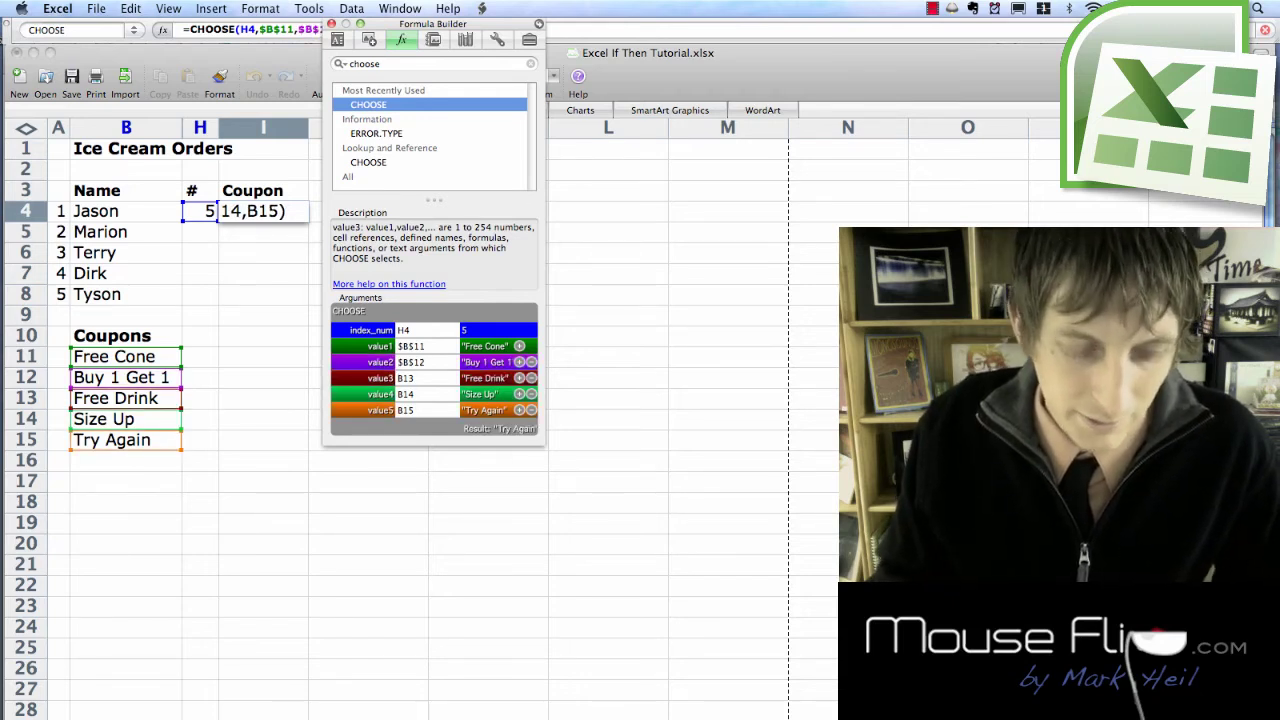
{"action": "type", "text": "$B$"}
{"action": "key", "text": "Tab"}
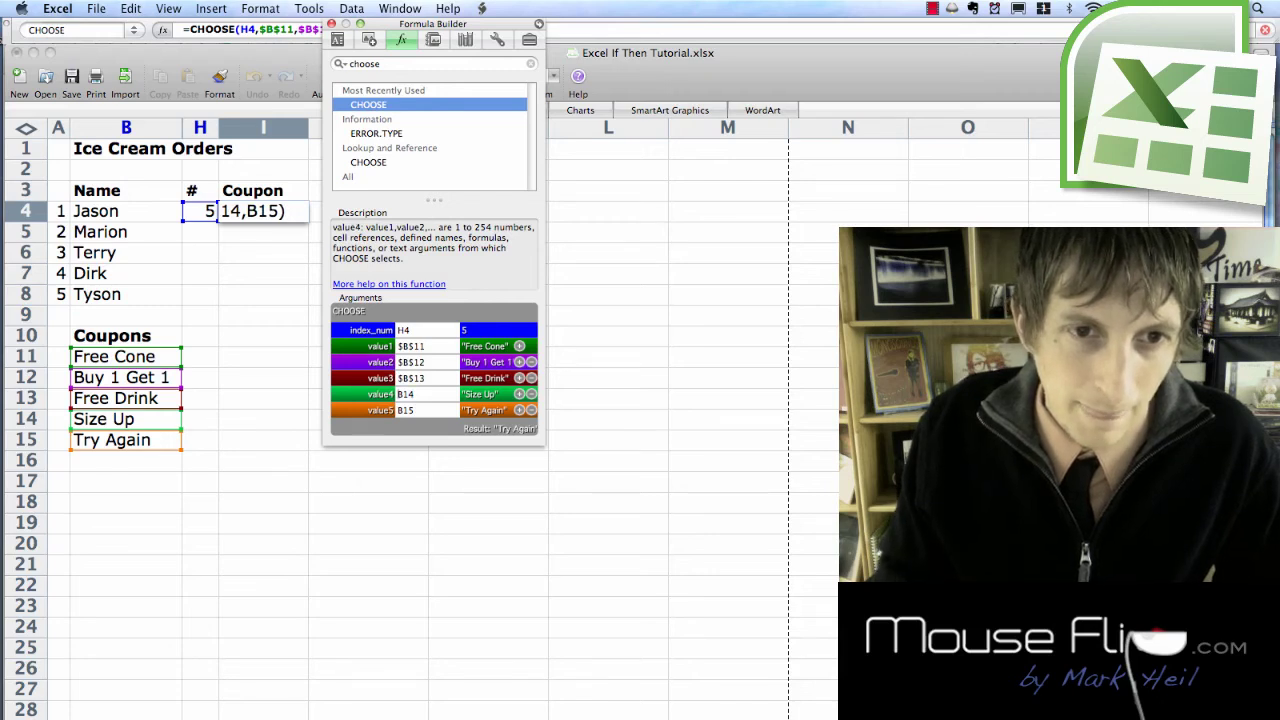
{"action": "type", "text": "$B$"}
{"action": "key", "text": "Tab"}
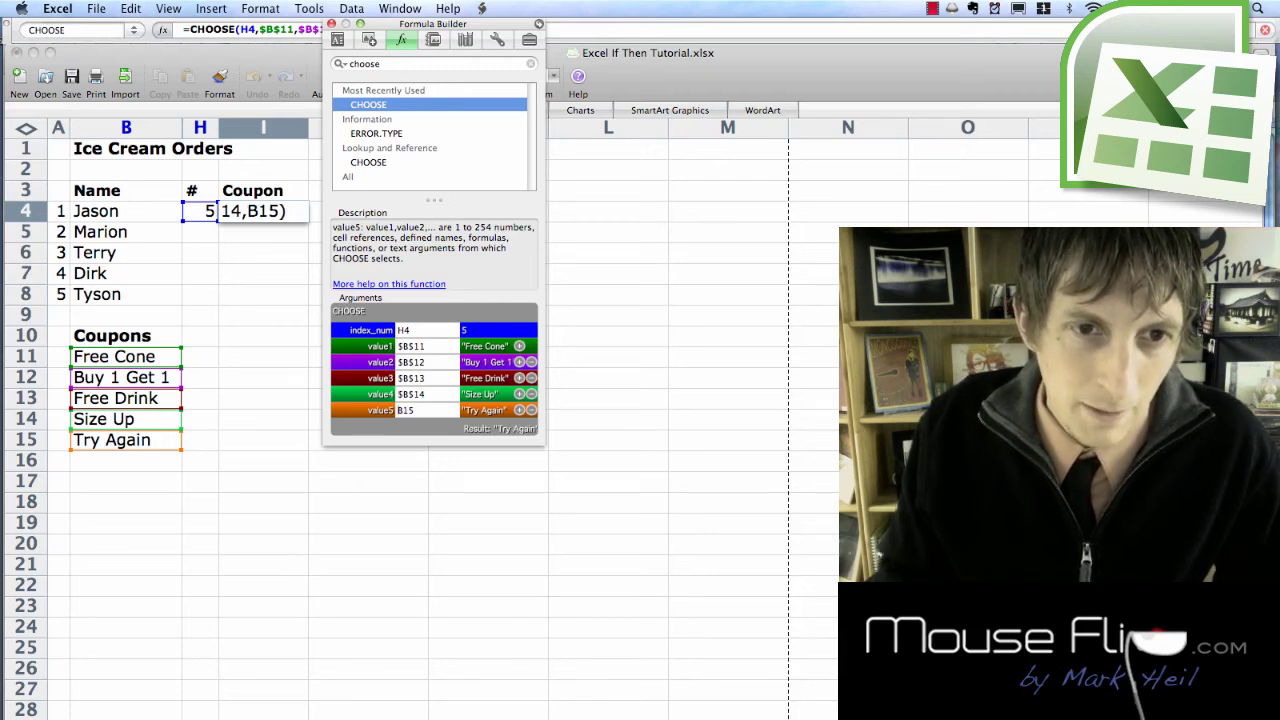
{"action": "type", "text": "$B$"}
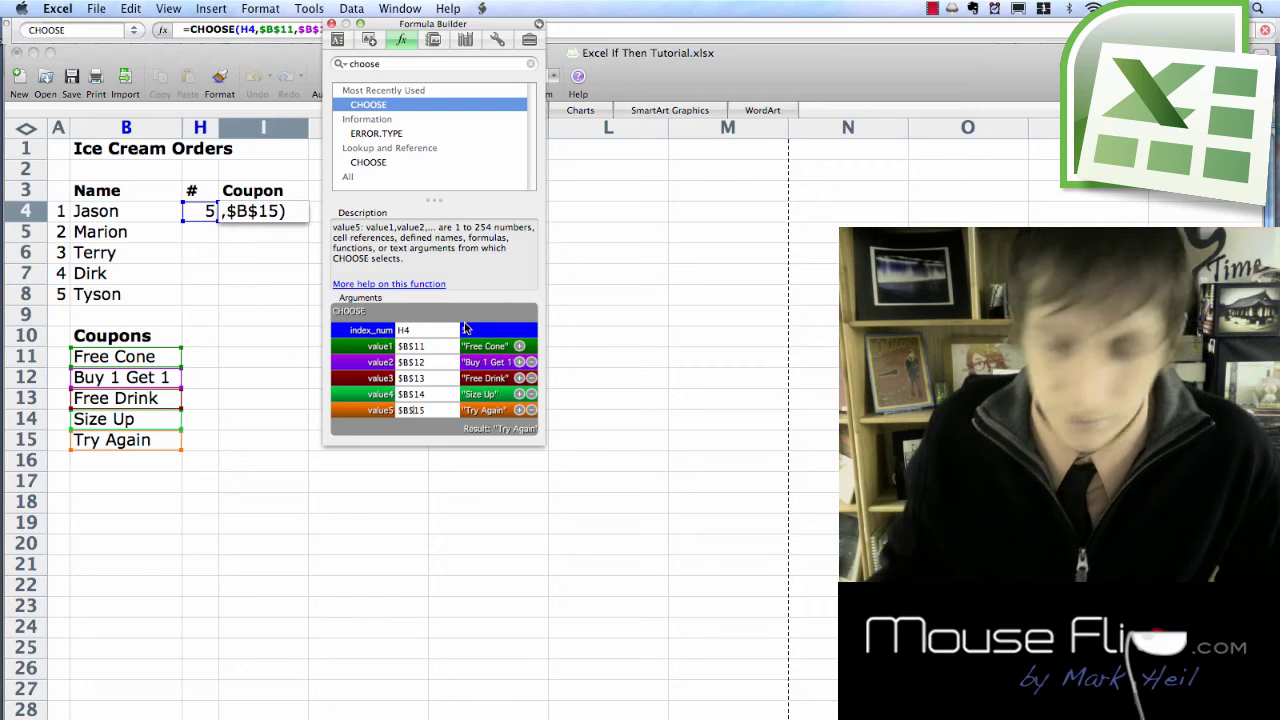
{"action": "key", "text": "Return"}
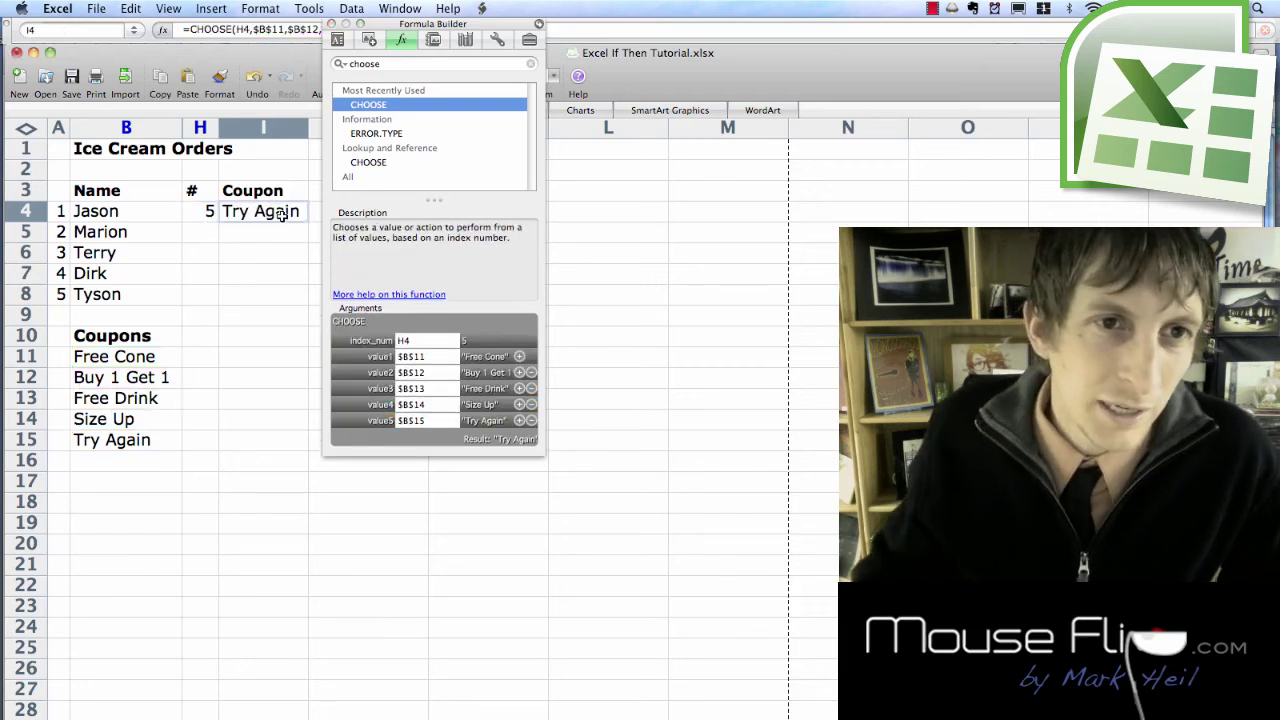
Fill the coupon formula down to I8, enter spins 2, 3, 2, 1 in H5:H8, and change H4 to 4.
{"action": "left_click_drag", "start_coordinate": [306, 222], "coordinate": [283, 300]}
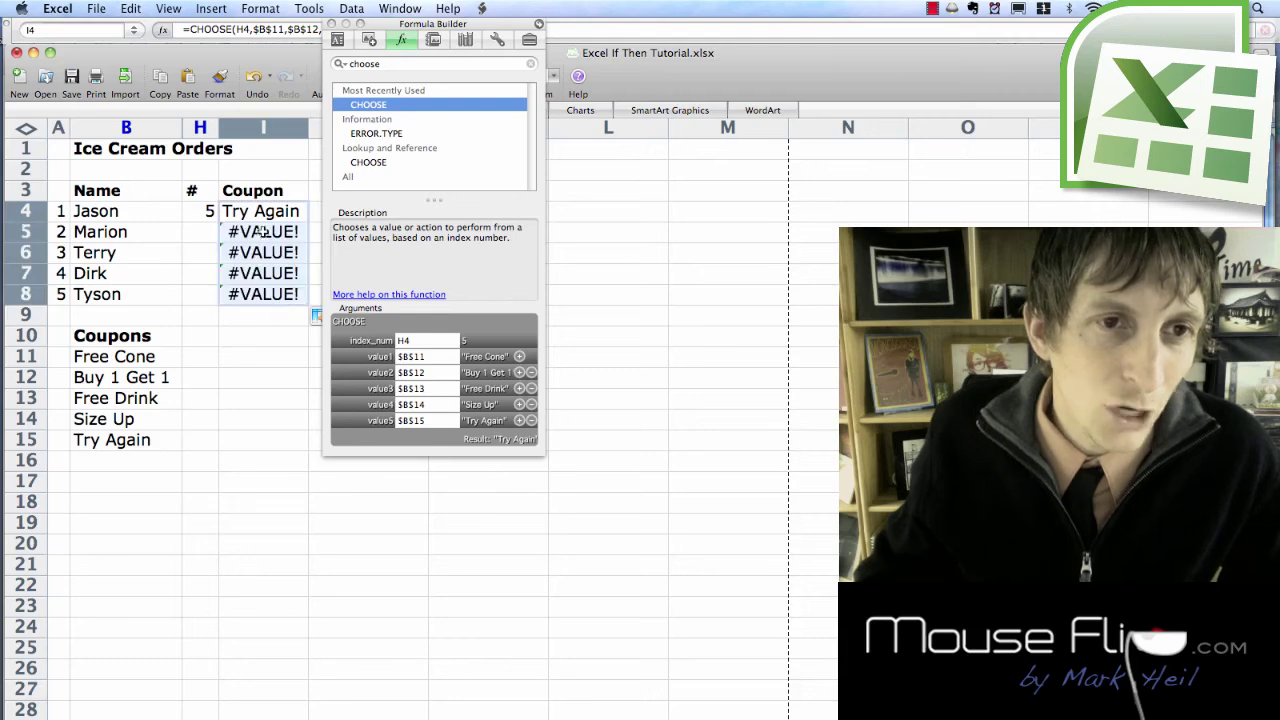
{"action": "left_click", "coordinate": [205, 238]}
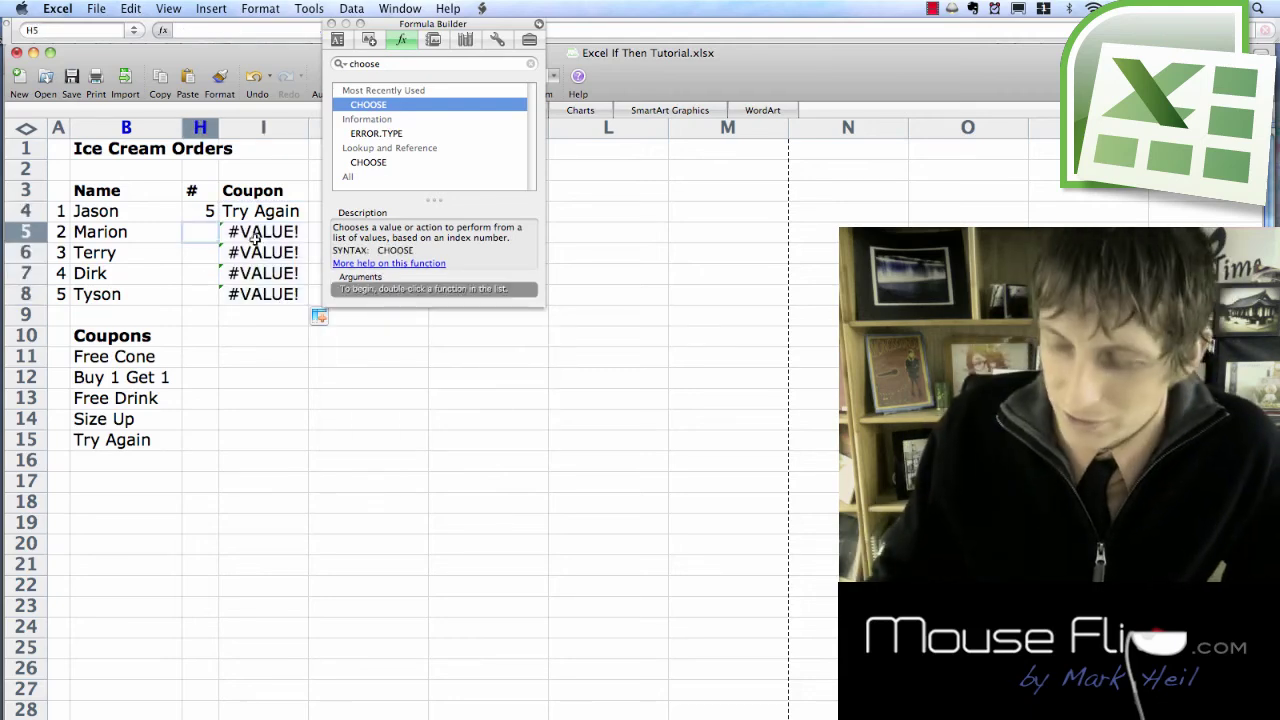
{"action": "type", "text": "2"}
{"action": "key", "text": "Return"}
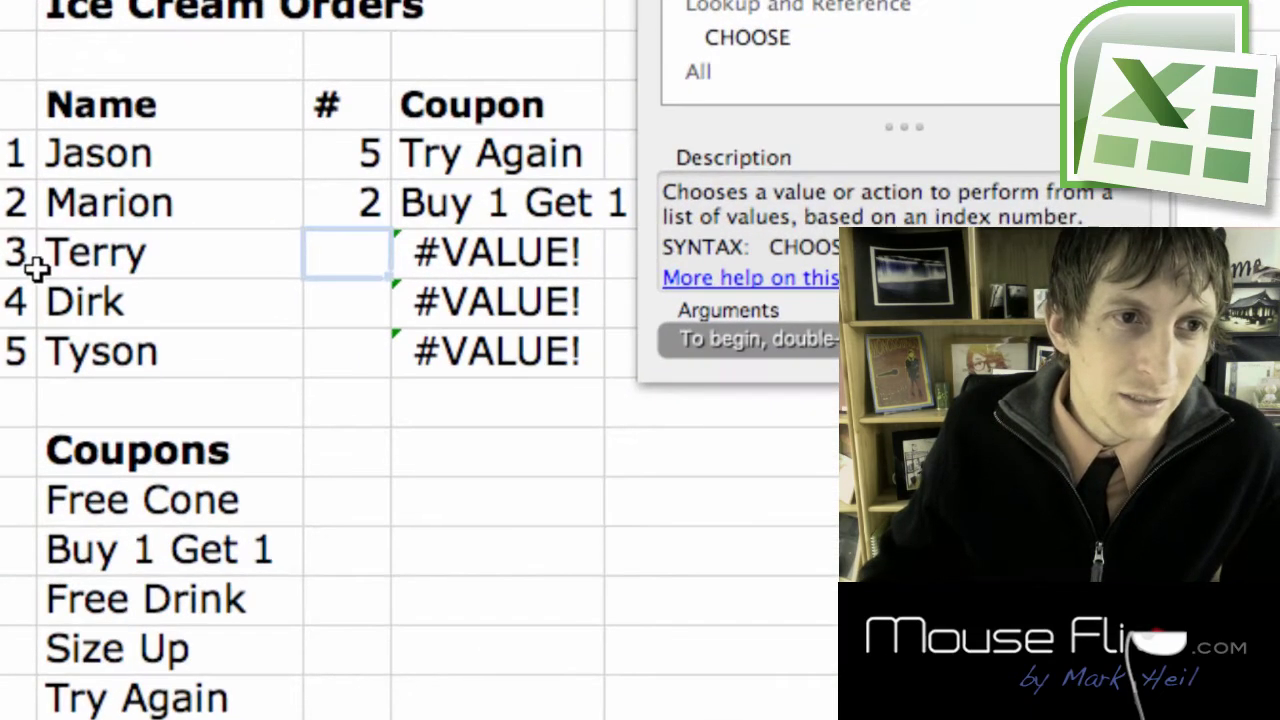
{"action": "type", "text": "3"}
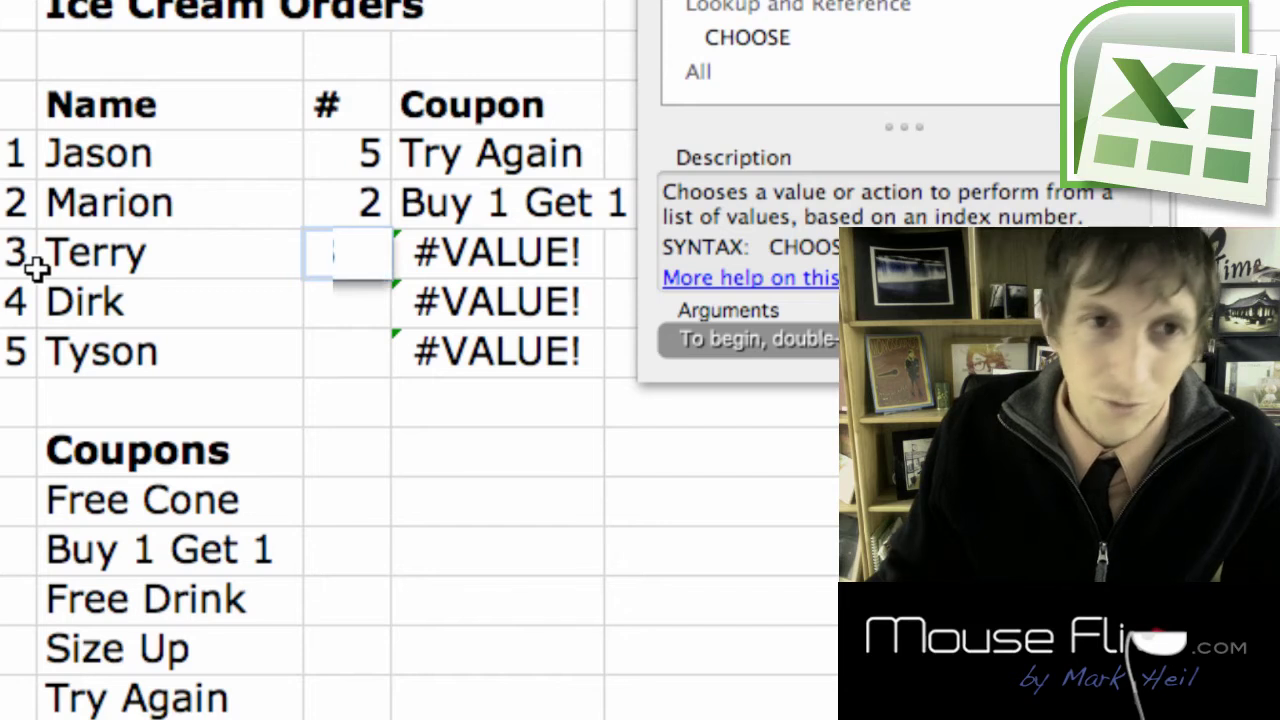
{"action": "key", "text": "Return"}
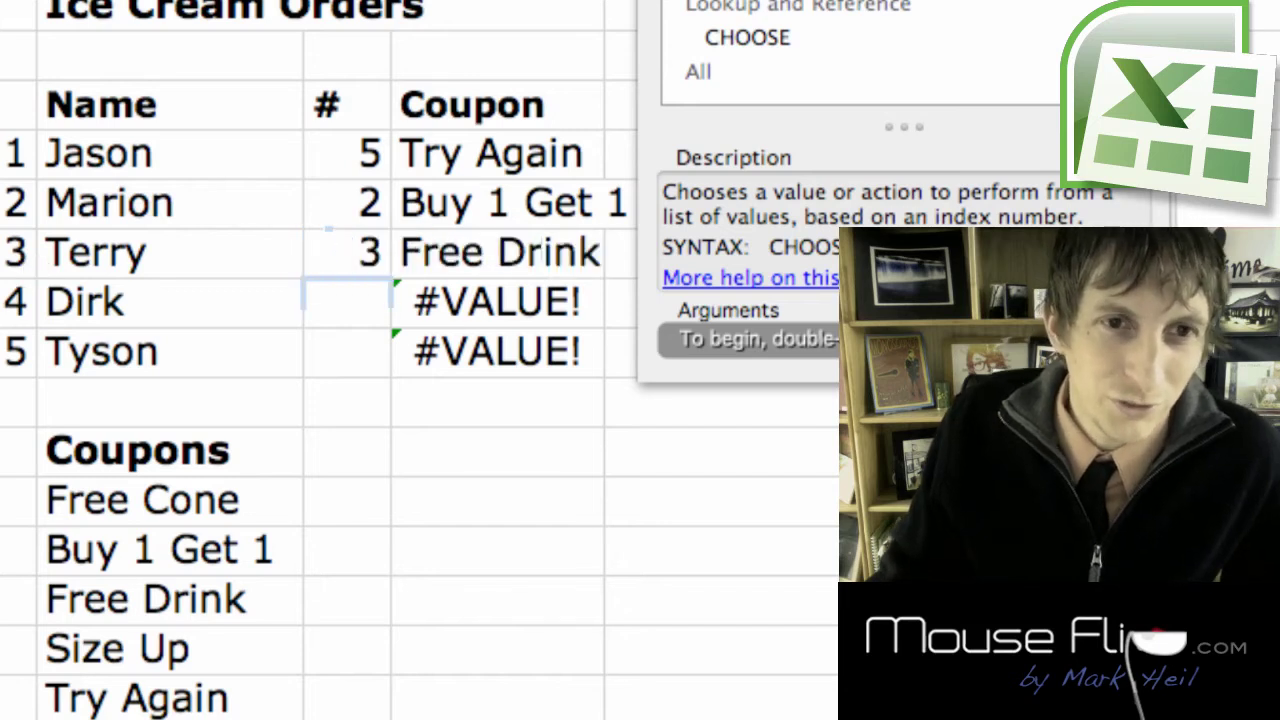
{"action": "type", "text": "2"}
{"action": "key", "text": "Return"}
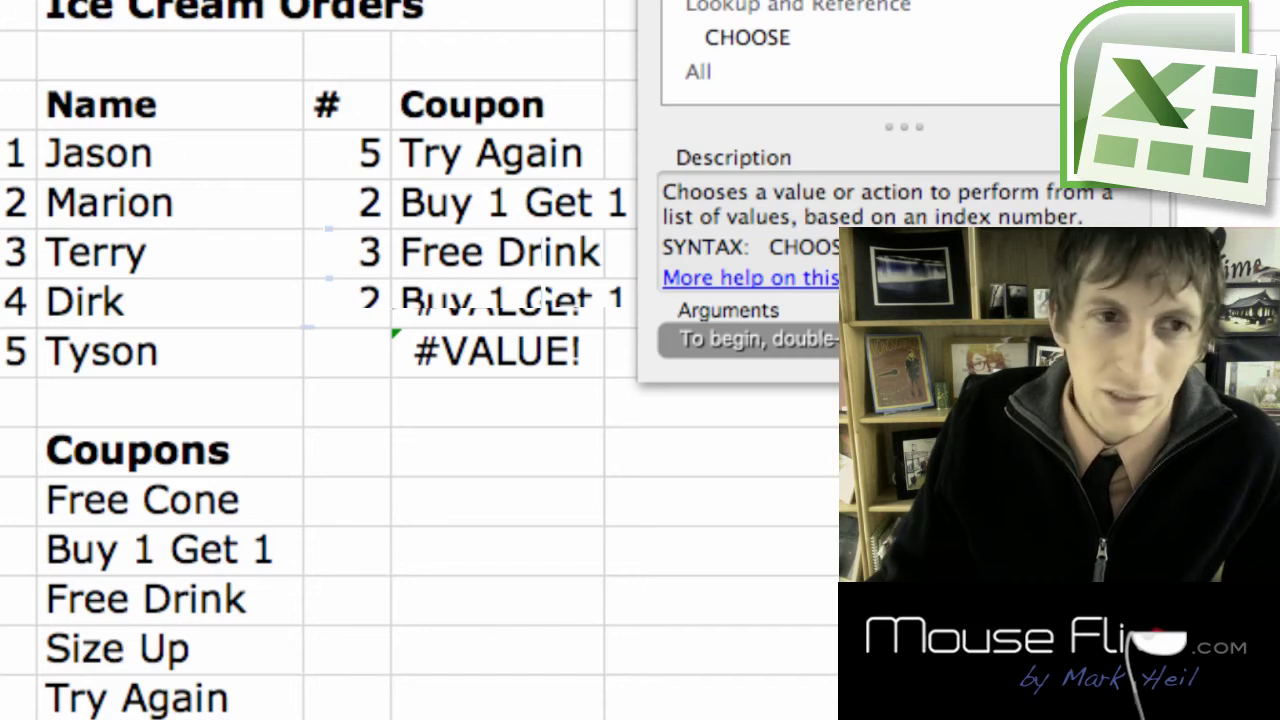
{"action": "type", "text": "1"}
{"action": "key", "text": "Return"}
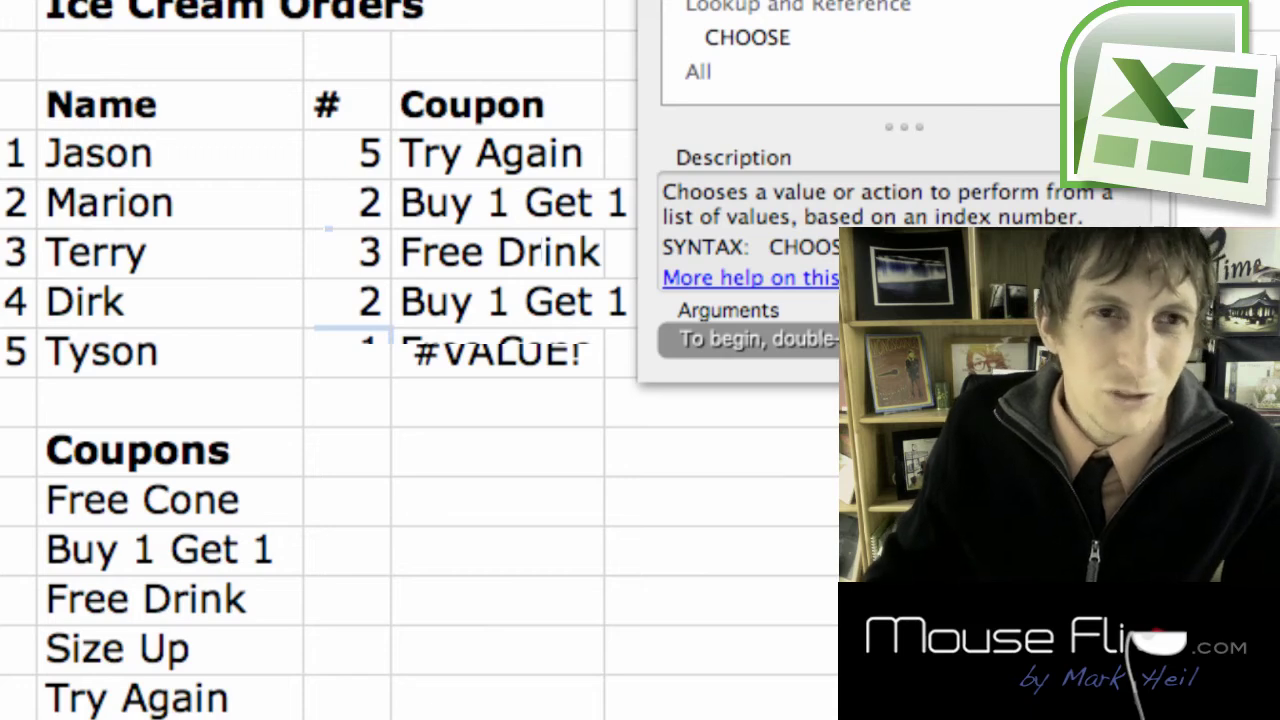
{"action": "left_click", "coordinate": [347, 153]}
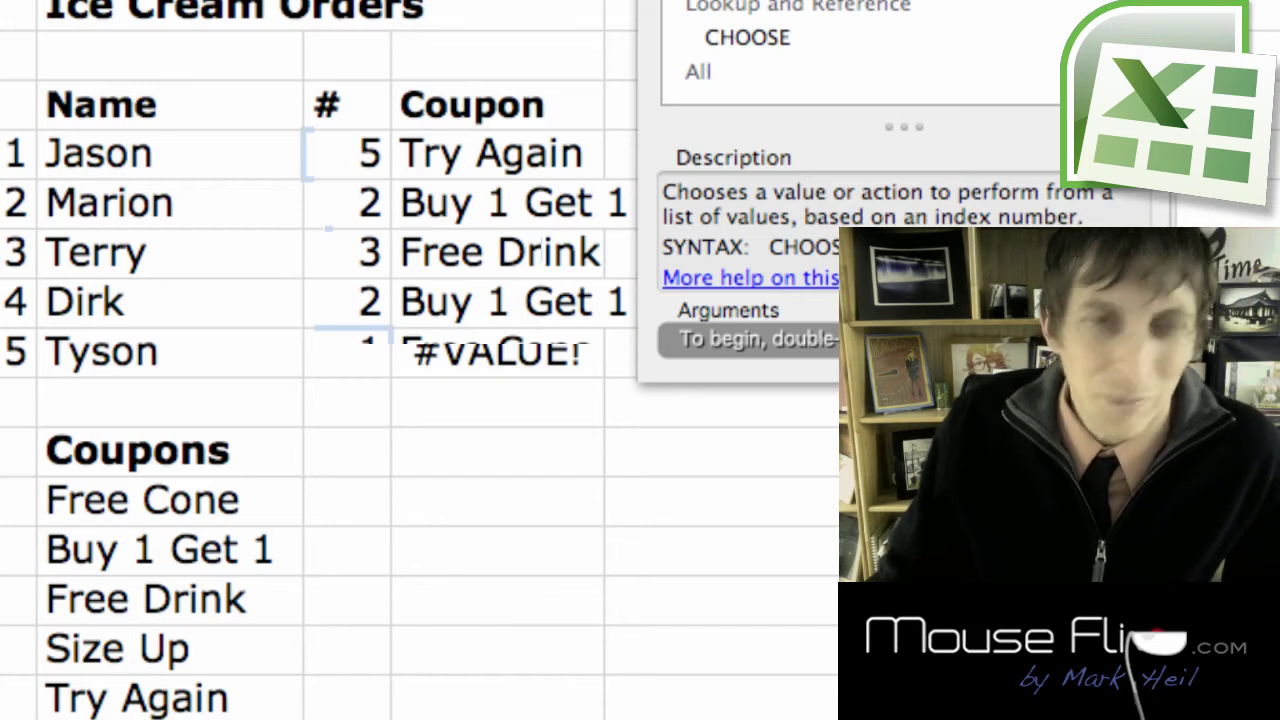
{"action": "key", "text": "Down"}
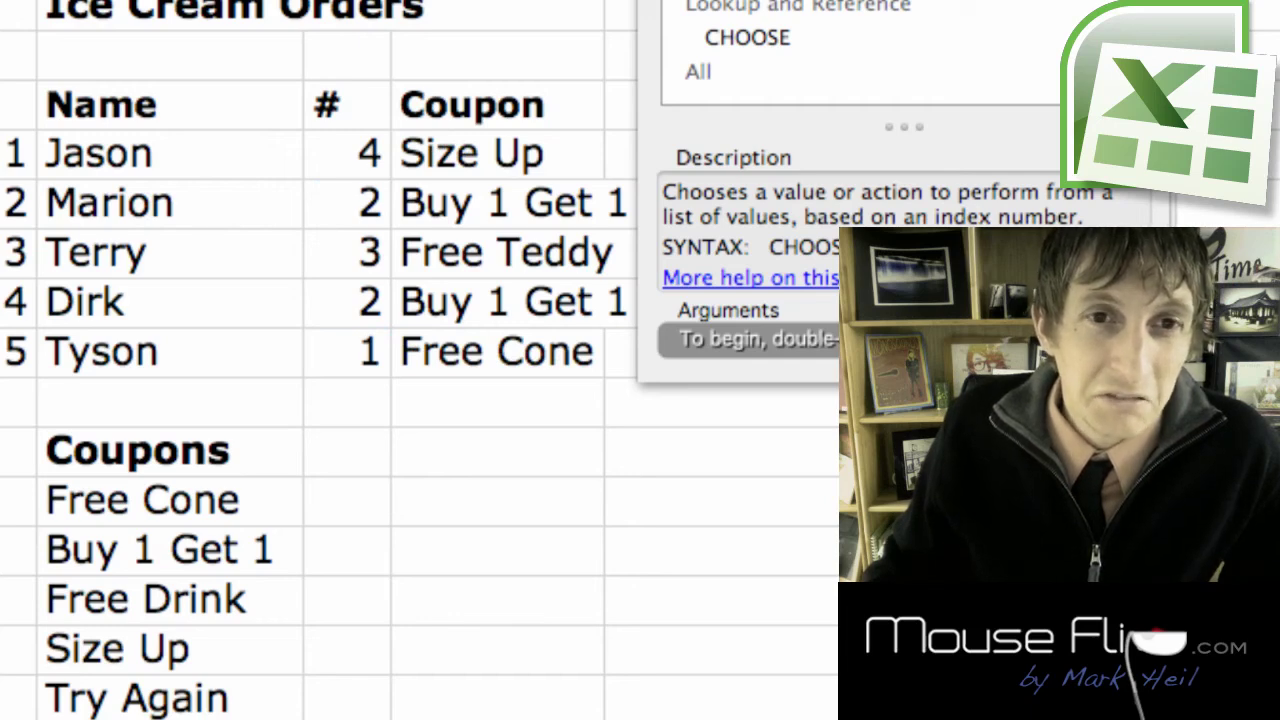
Move the Formula Builder aside and unhide the hidden columns C through G between B and H.
{"action": "left_click", "coordinate": [452, 260]}
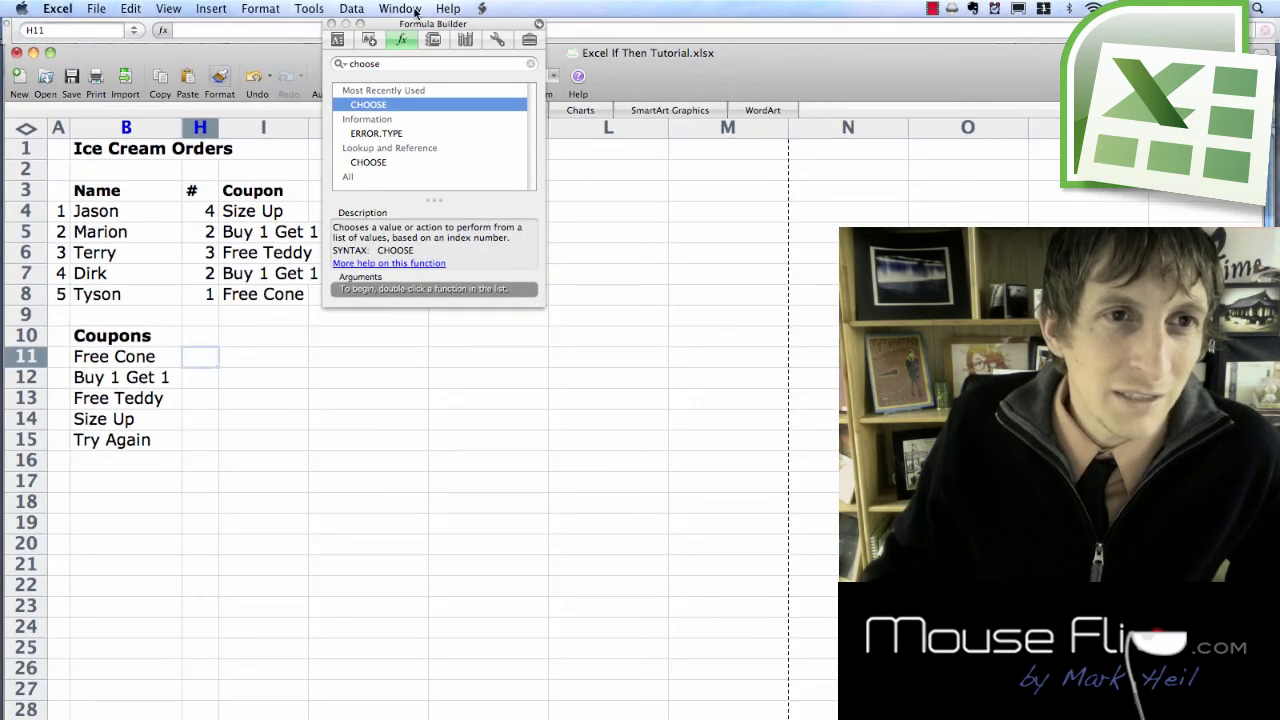
{"action": "left_click_drag", "start_coordinate": [414, 24], "coordinate": [680, 73]}
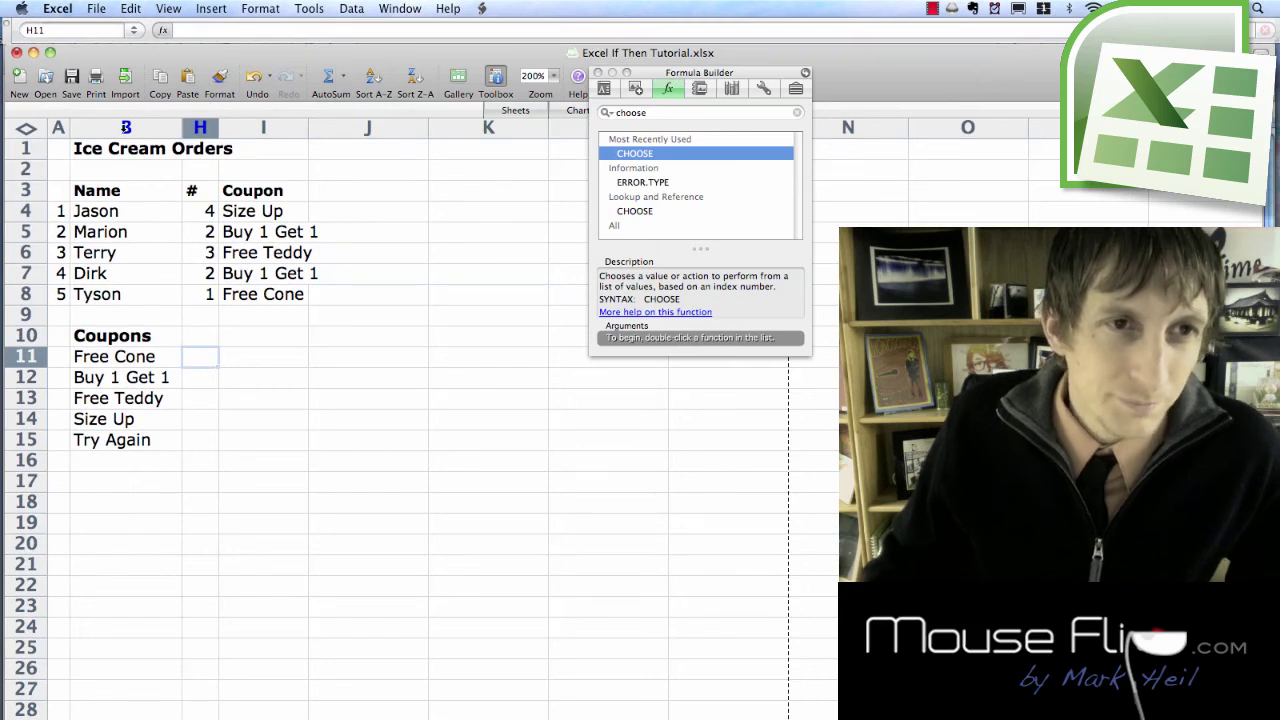
{"action": "left_click_drag", "start_coordinate": [124, 128], "coordinate": [200, 127]}
{"action": "right_click", "coordinate": [200, 127]}
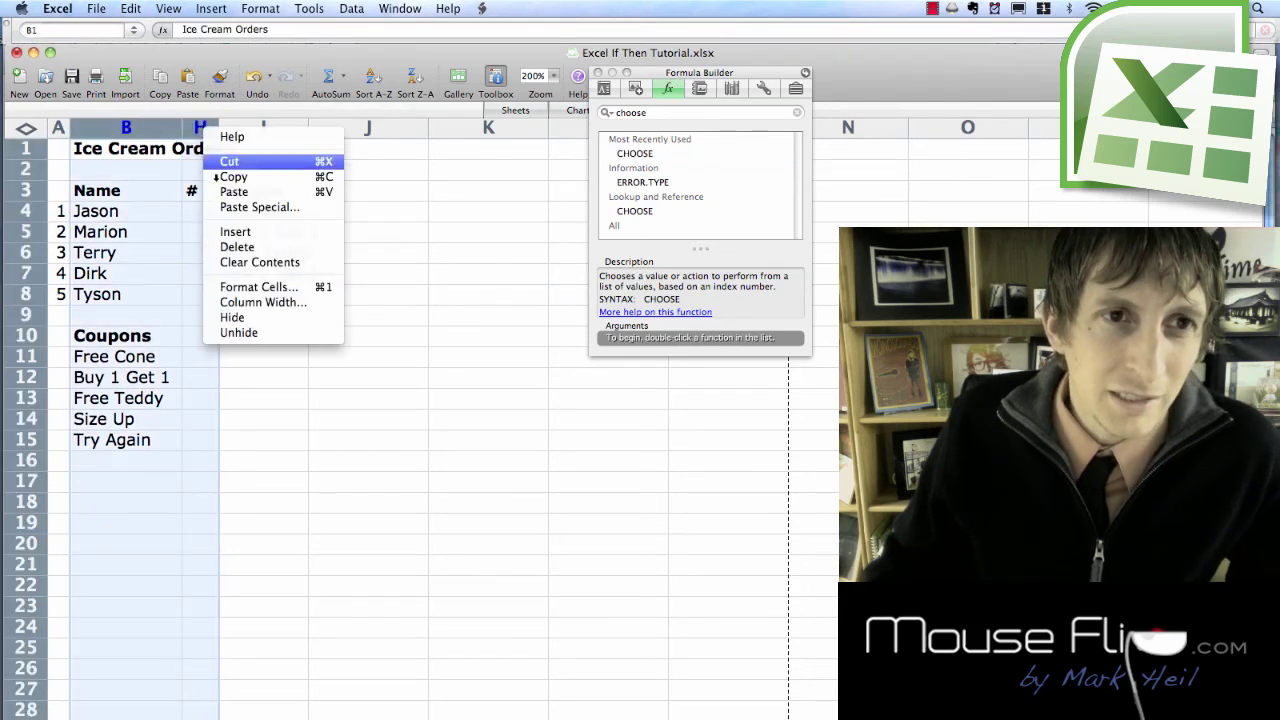
{"action": "left_click", "coordinate": [252, 333]}
{"action": "left_click", "coordinate": [311, 352]}
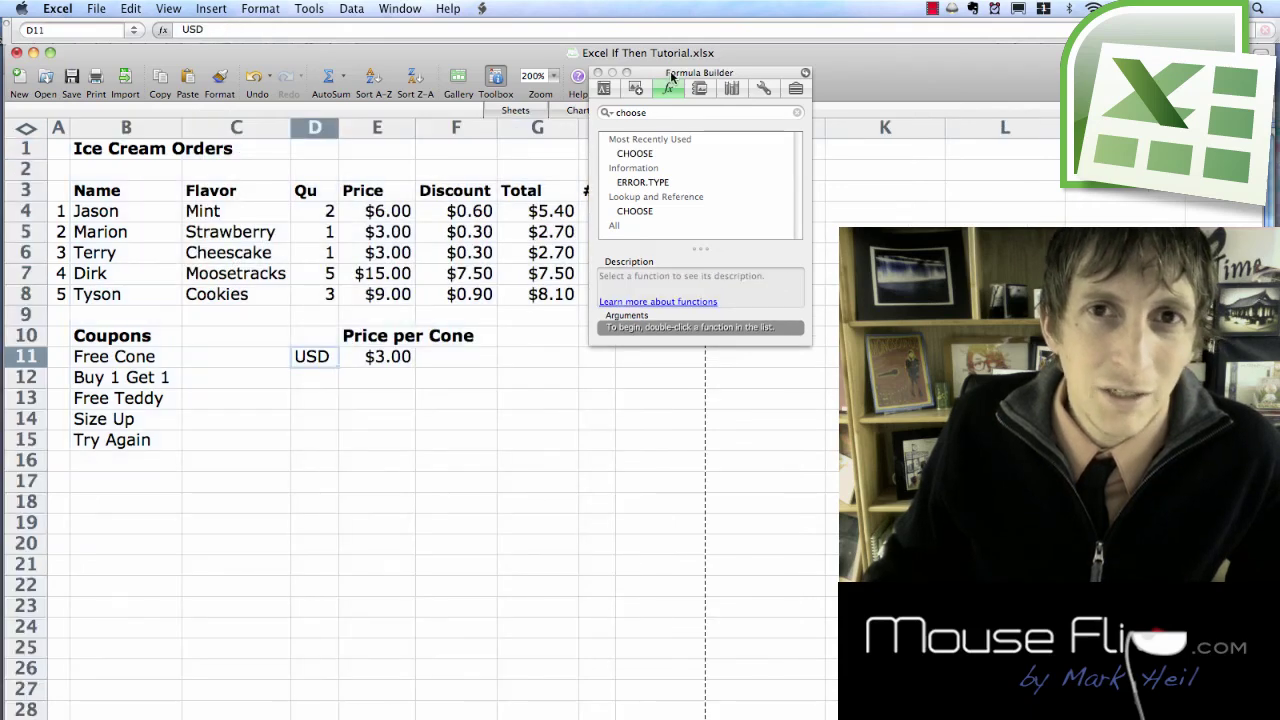
Shift the Formula Builder further right so the # and Coupon columns stay visible beside the table.
{"action": "left_click_drag", "start_coordinate": [670, 78], "coordinate": [873, 106]}
{"action": "left_click", "coordinate": [600, 389]}
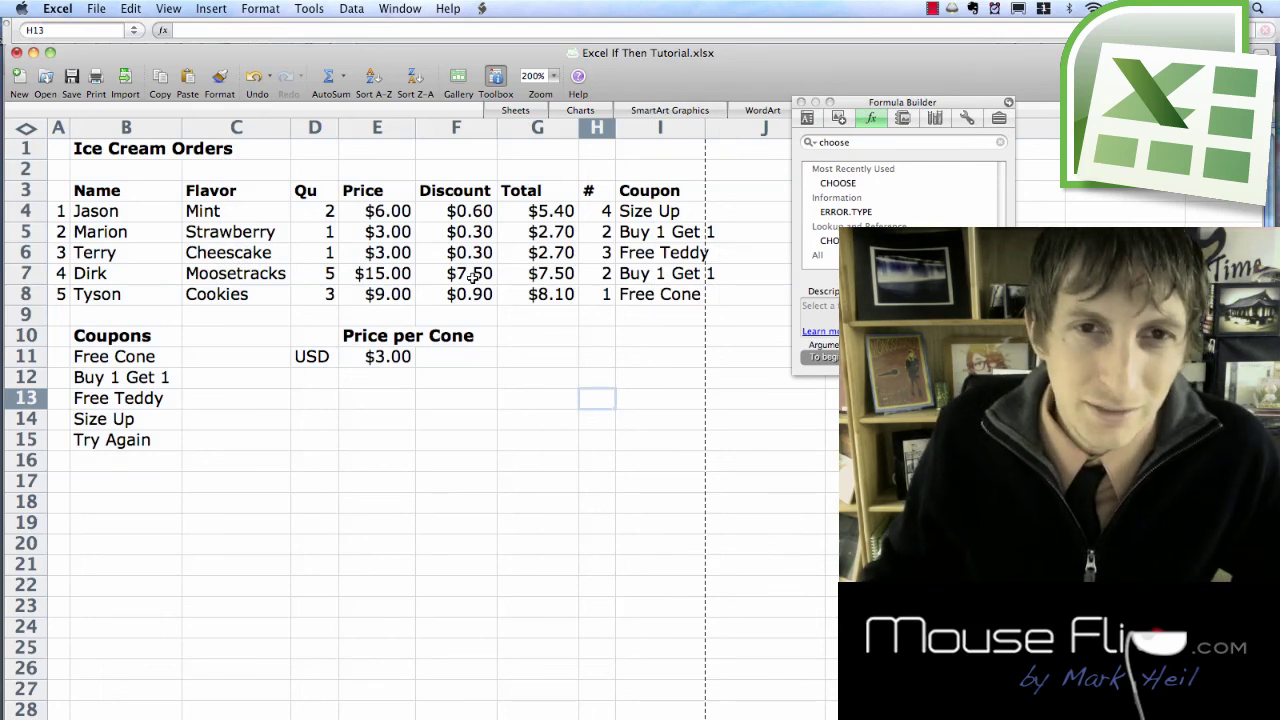
{"action": "left_click", "coordinate": [470, 401]}
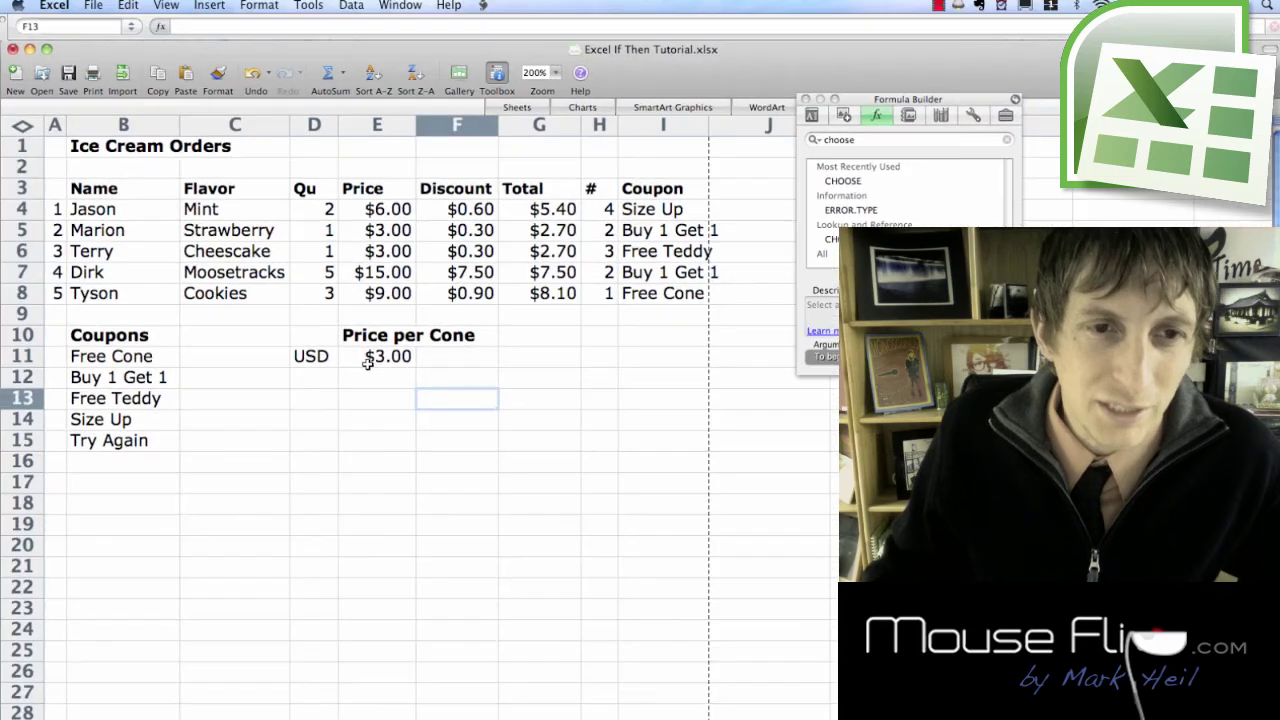
{"action": "left_click", "coordinate": [370, 358]}
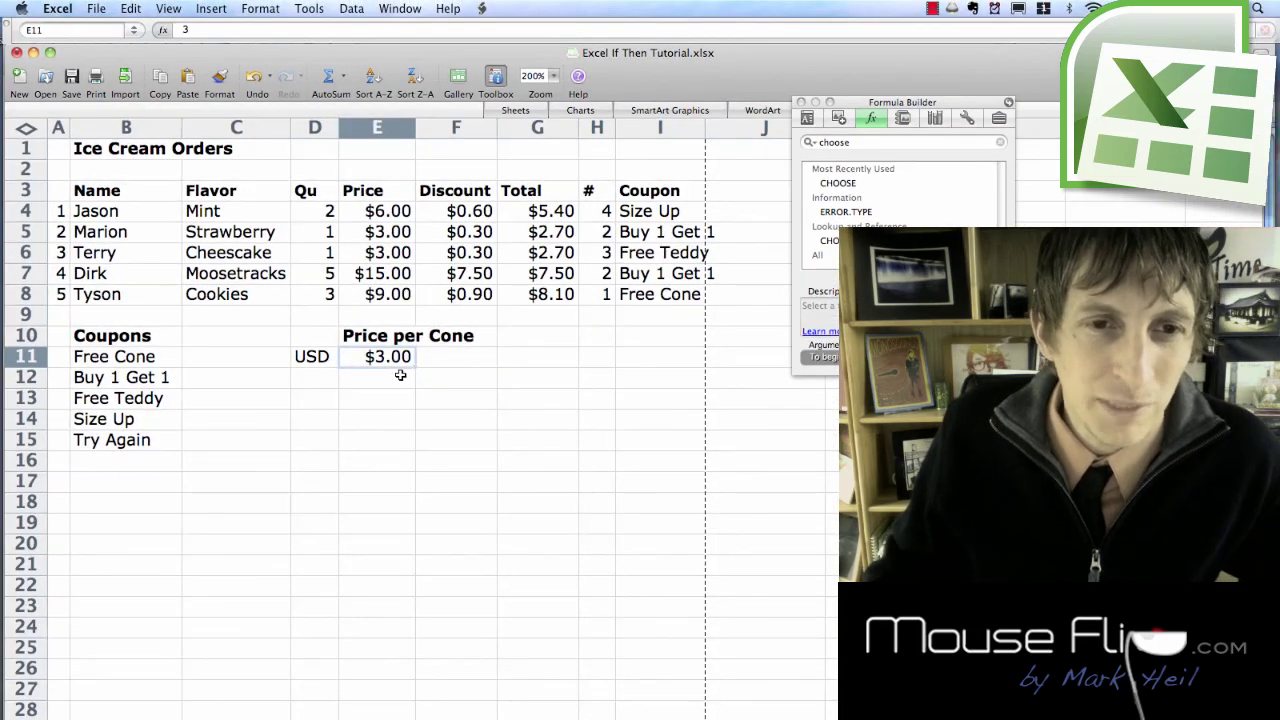
{"action": "left_click", "coordinate": [250, 9]}
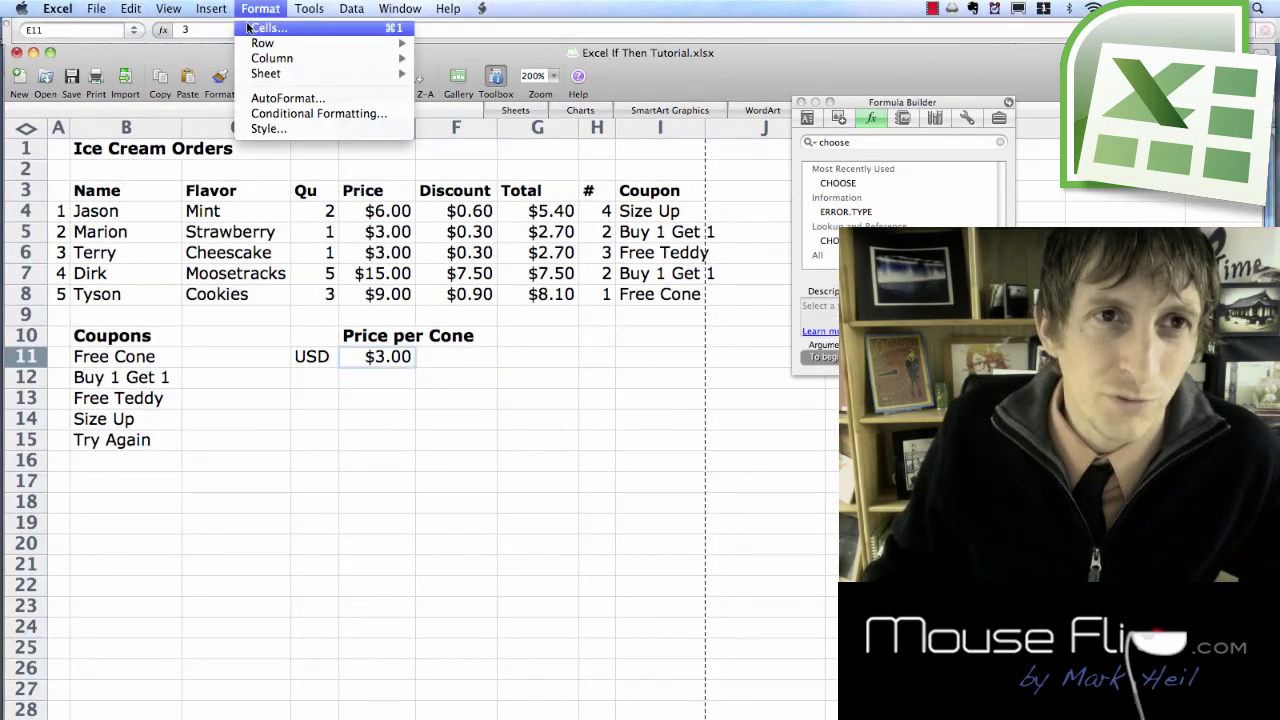
{"action": "left_click", "coordinate": [262, 28]}
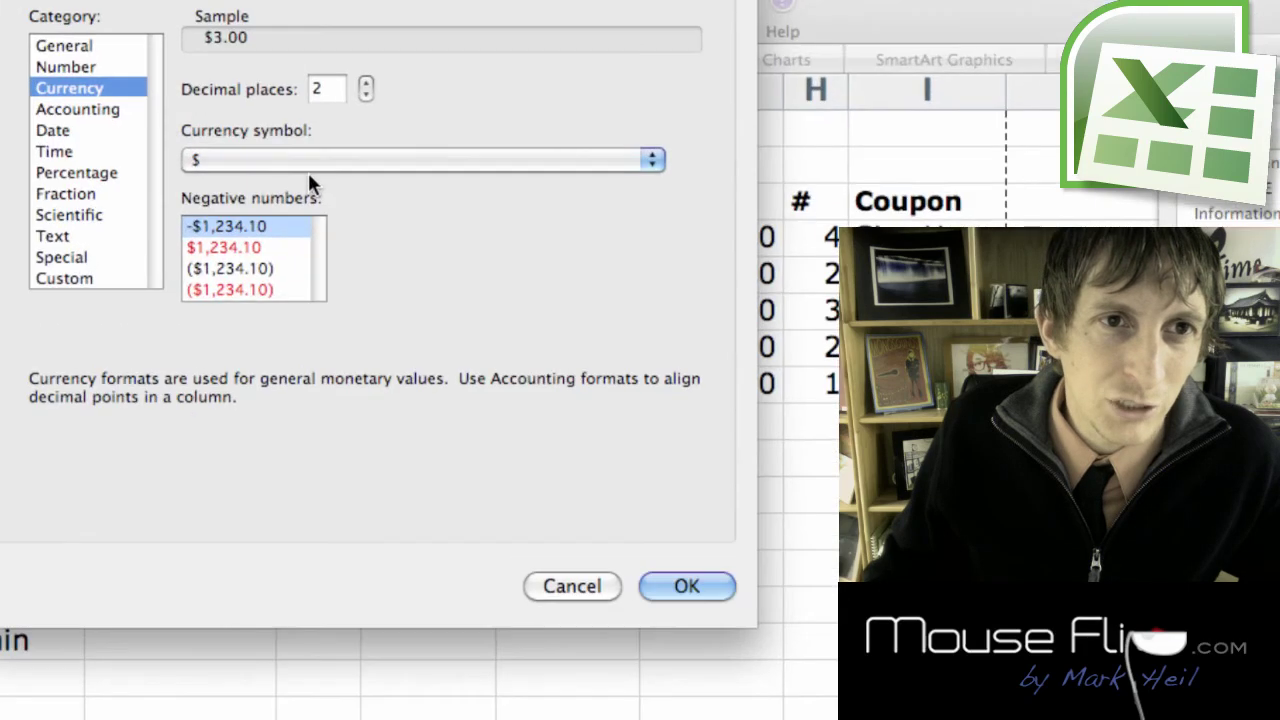
{"action": "left_click", "coordinate": [310, 167]}
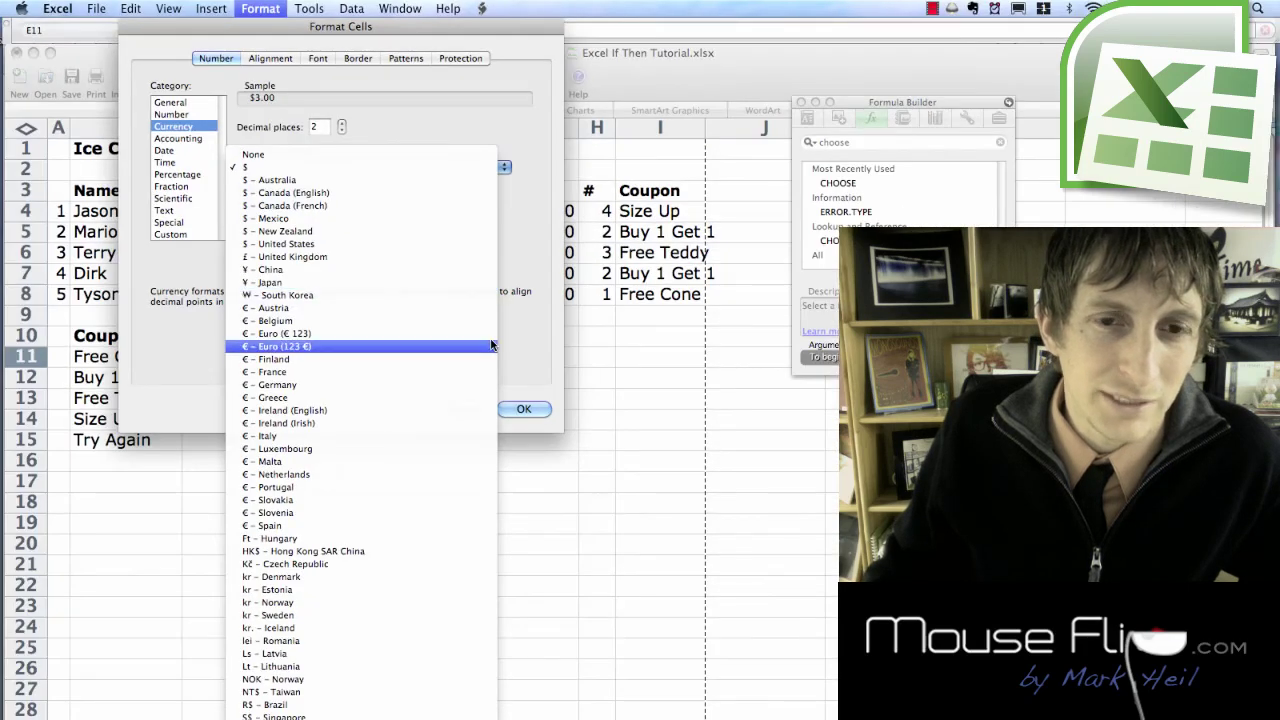
{"action": "left_click", "coordinate": [615, 531]}
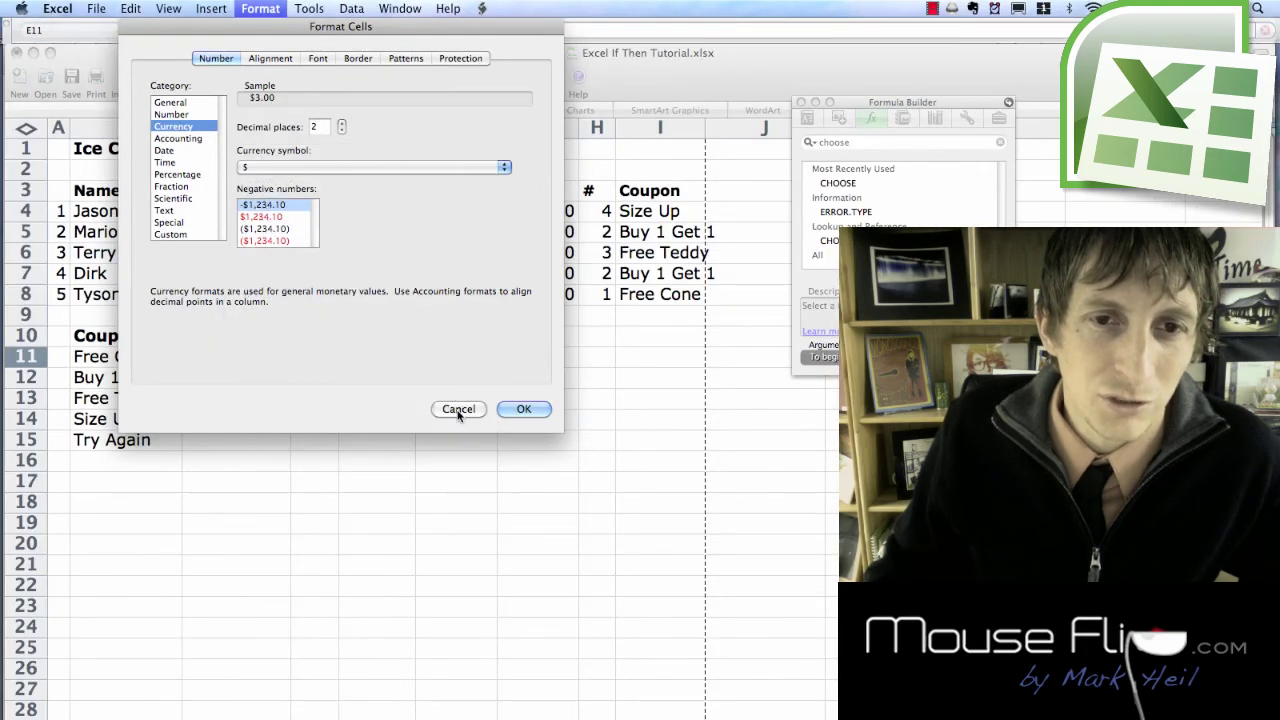
{"action": "left_click", "coordinate": [458, 410]}
{"action": "left_click", "coordinate": [459, 383]}
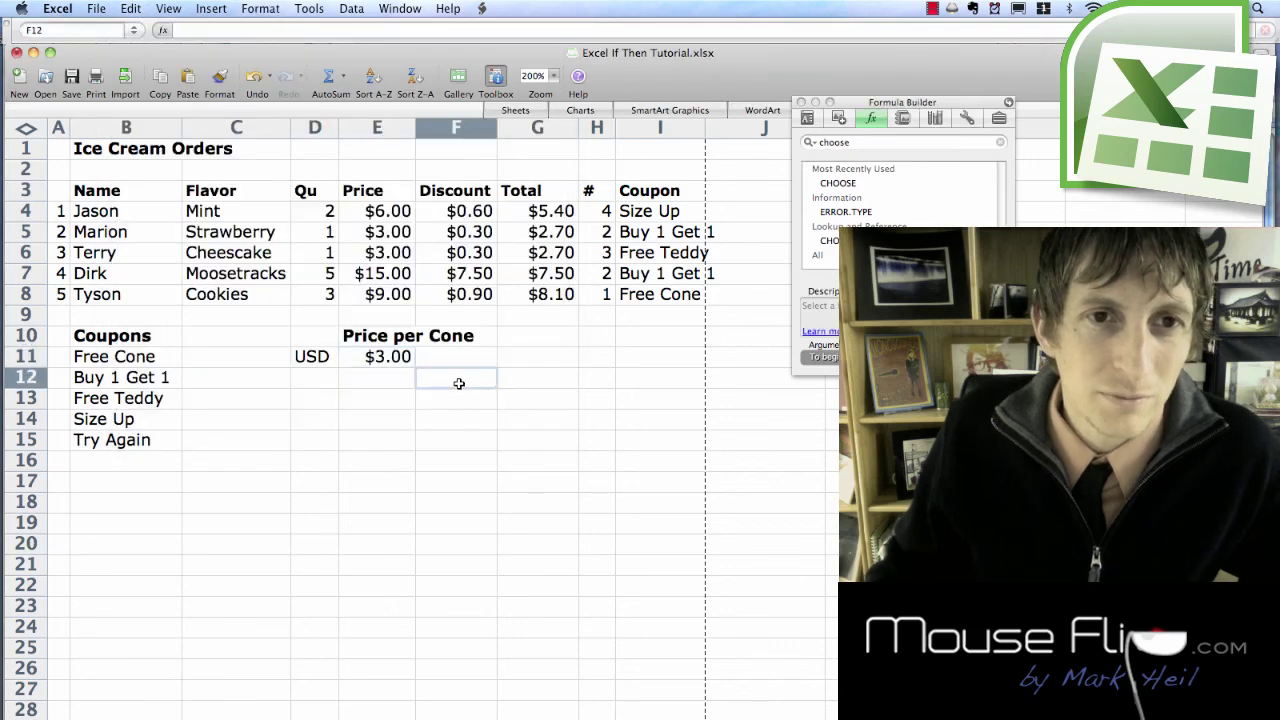